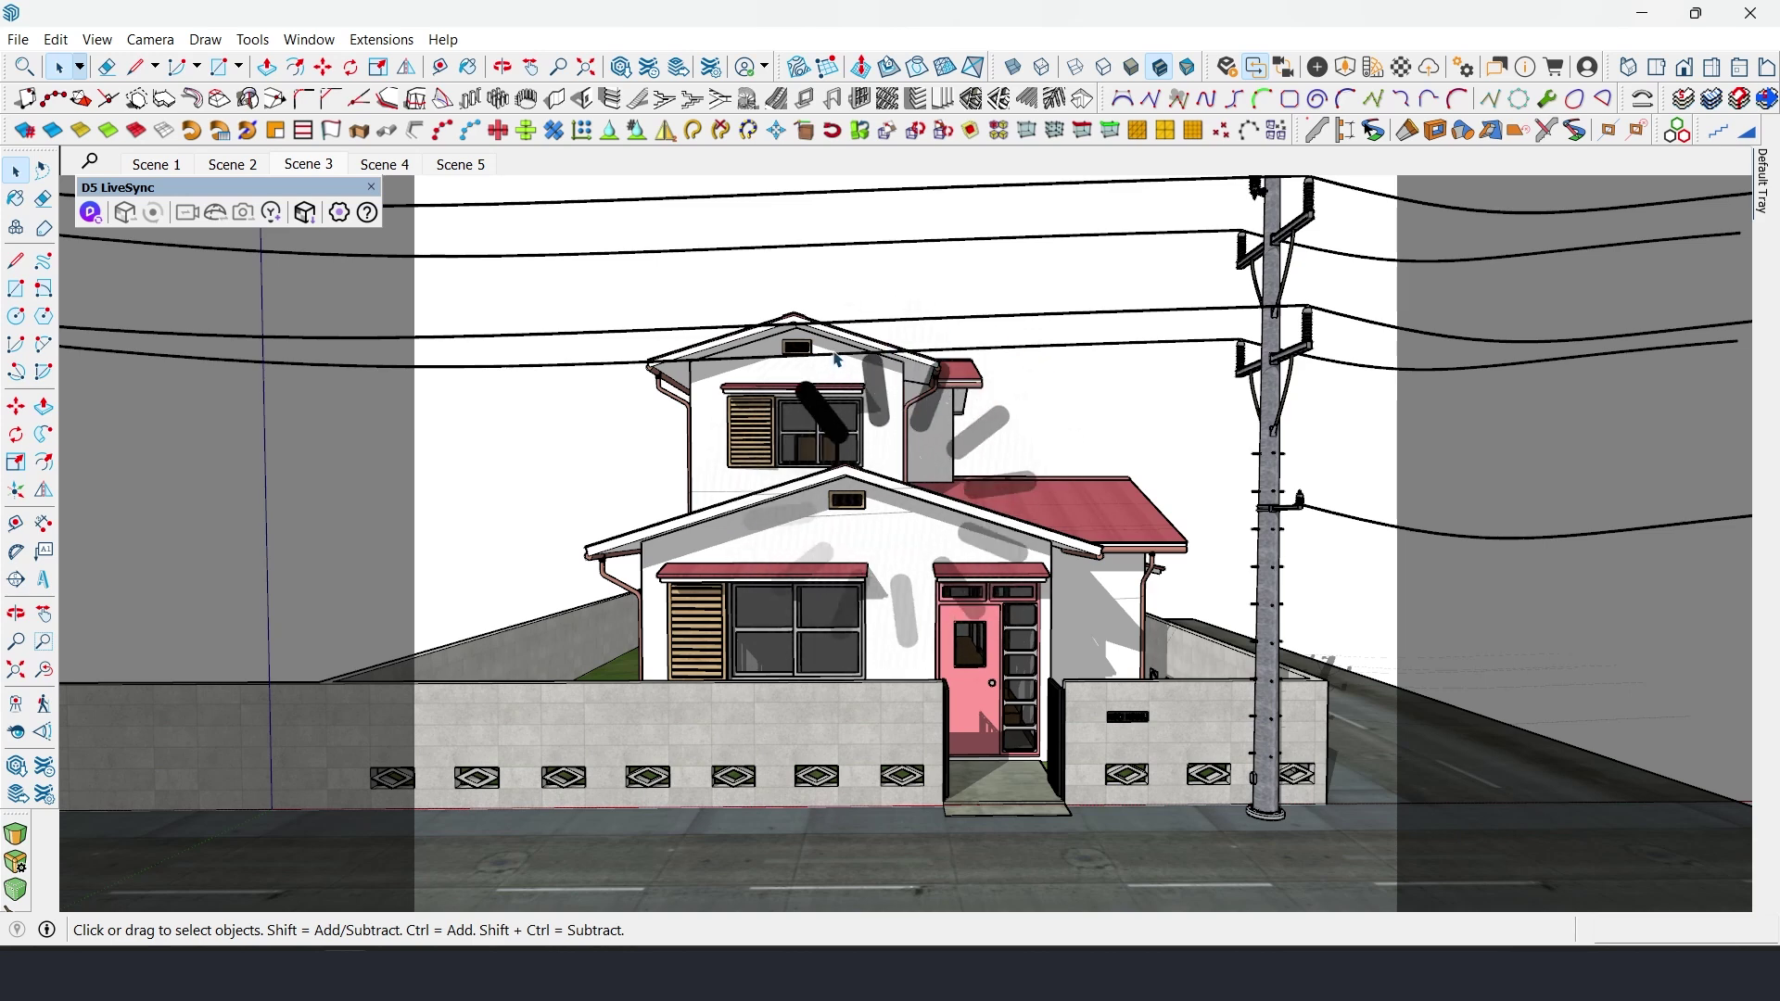
pyautogui.moveTo(814, 349); pyautogui.dragTo(935, 330, button='middle')
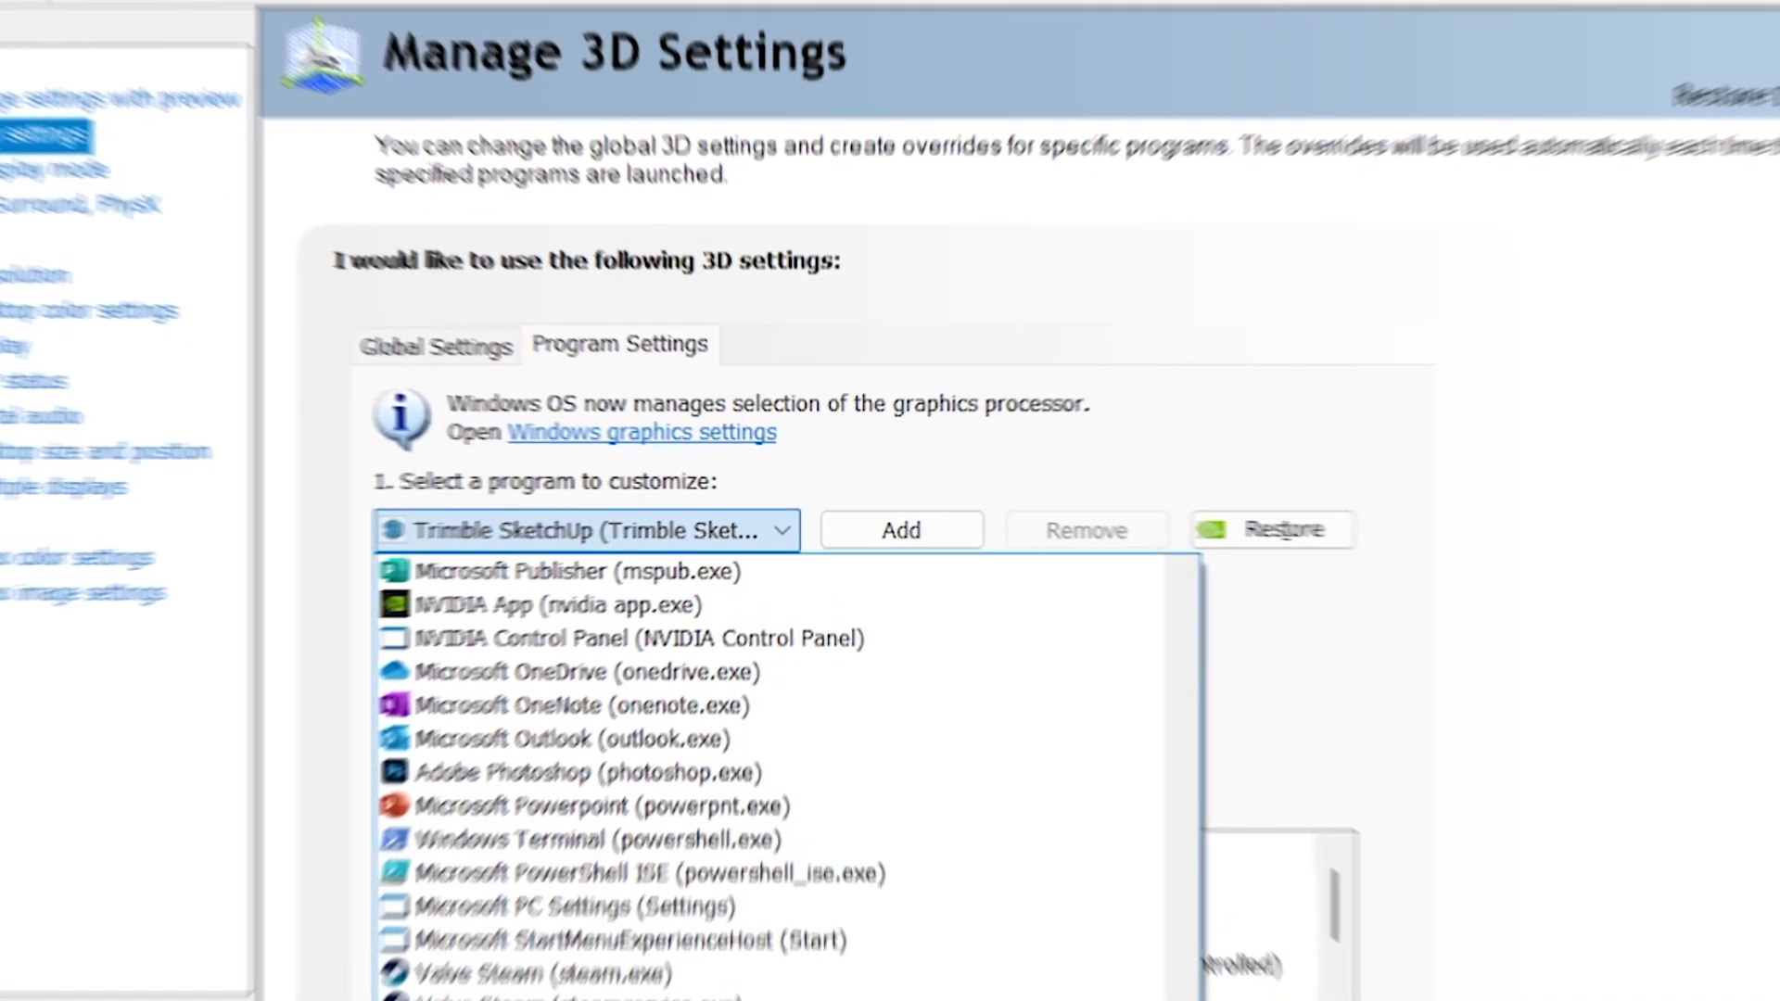
pyautogui.click(563, 892)
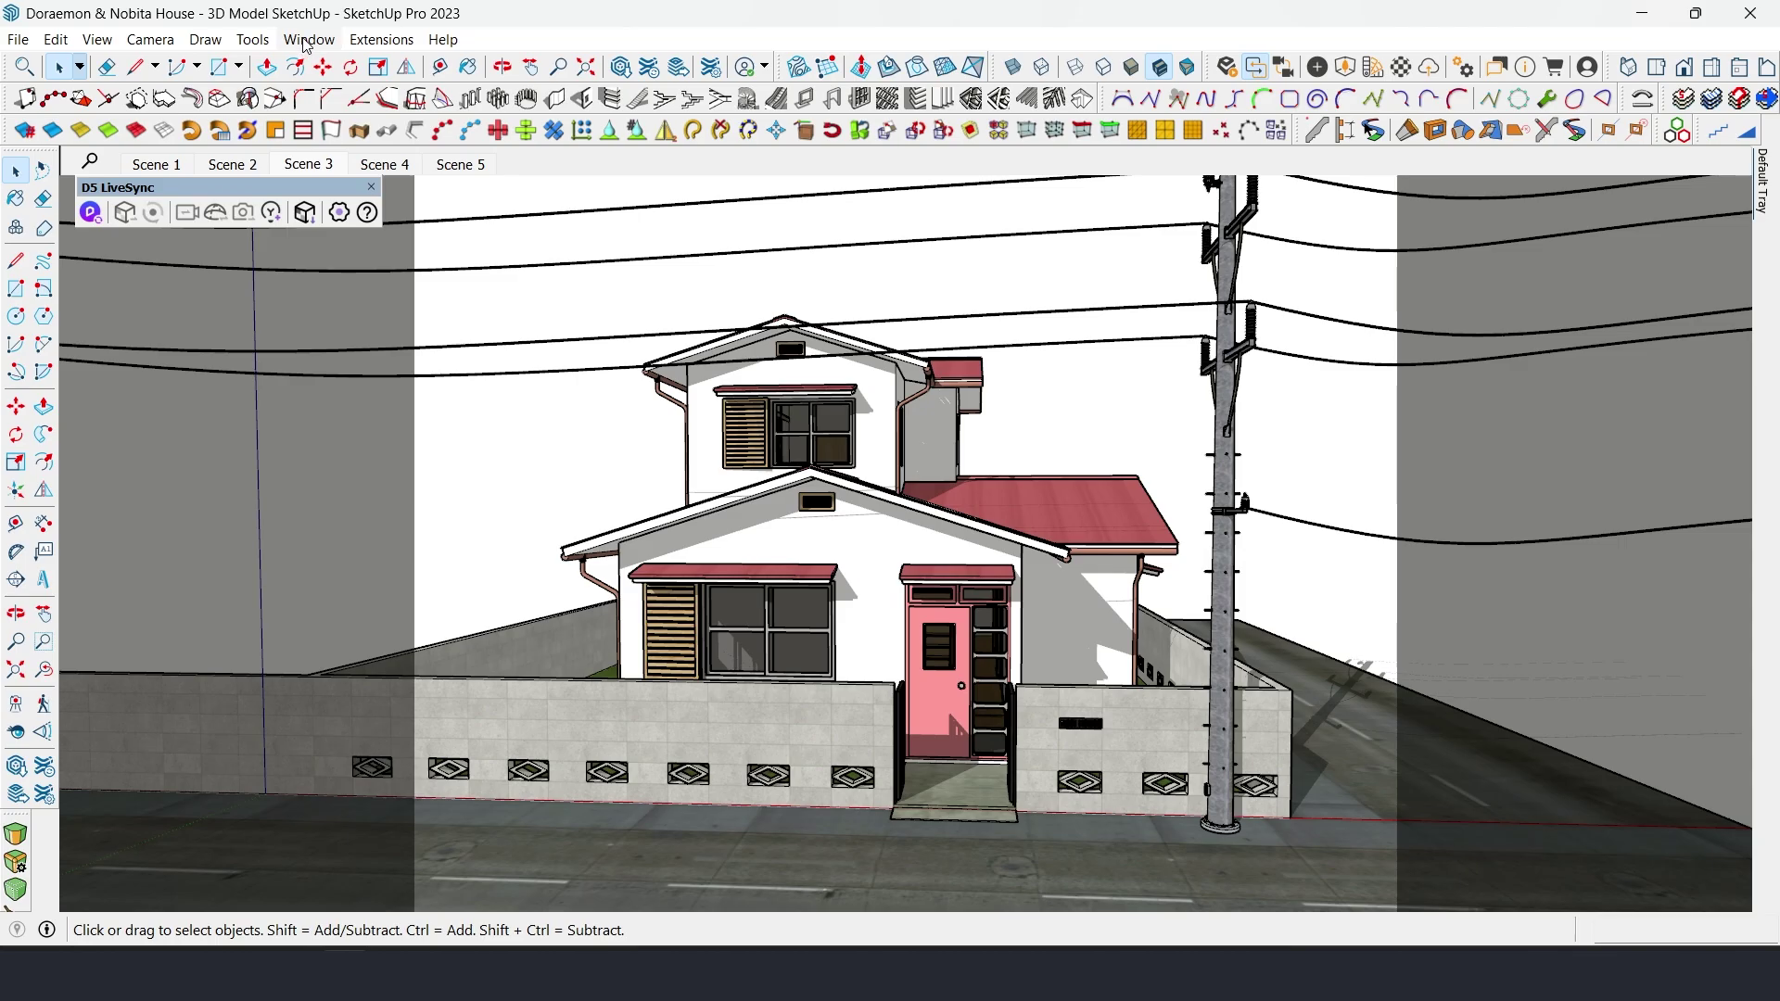
# - Set multisample anti-aliasing to 0x in the SketchUp graphics preferences
pyautogui.click(274, 39)
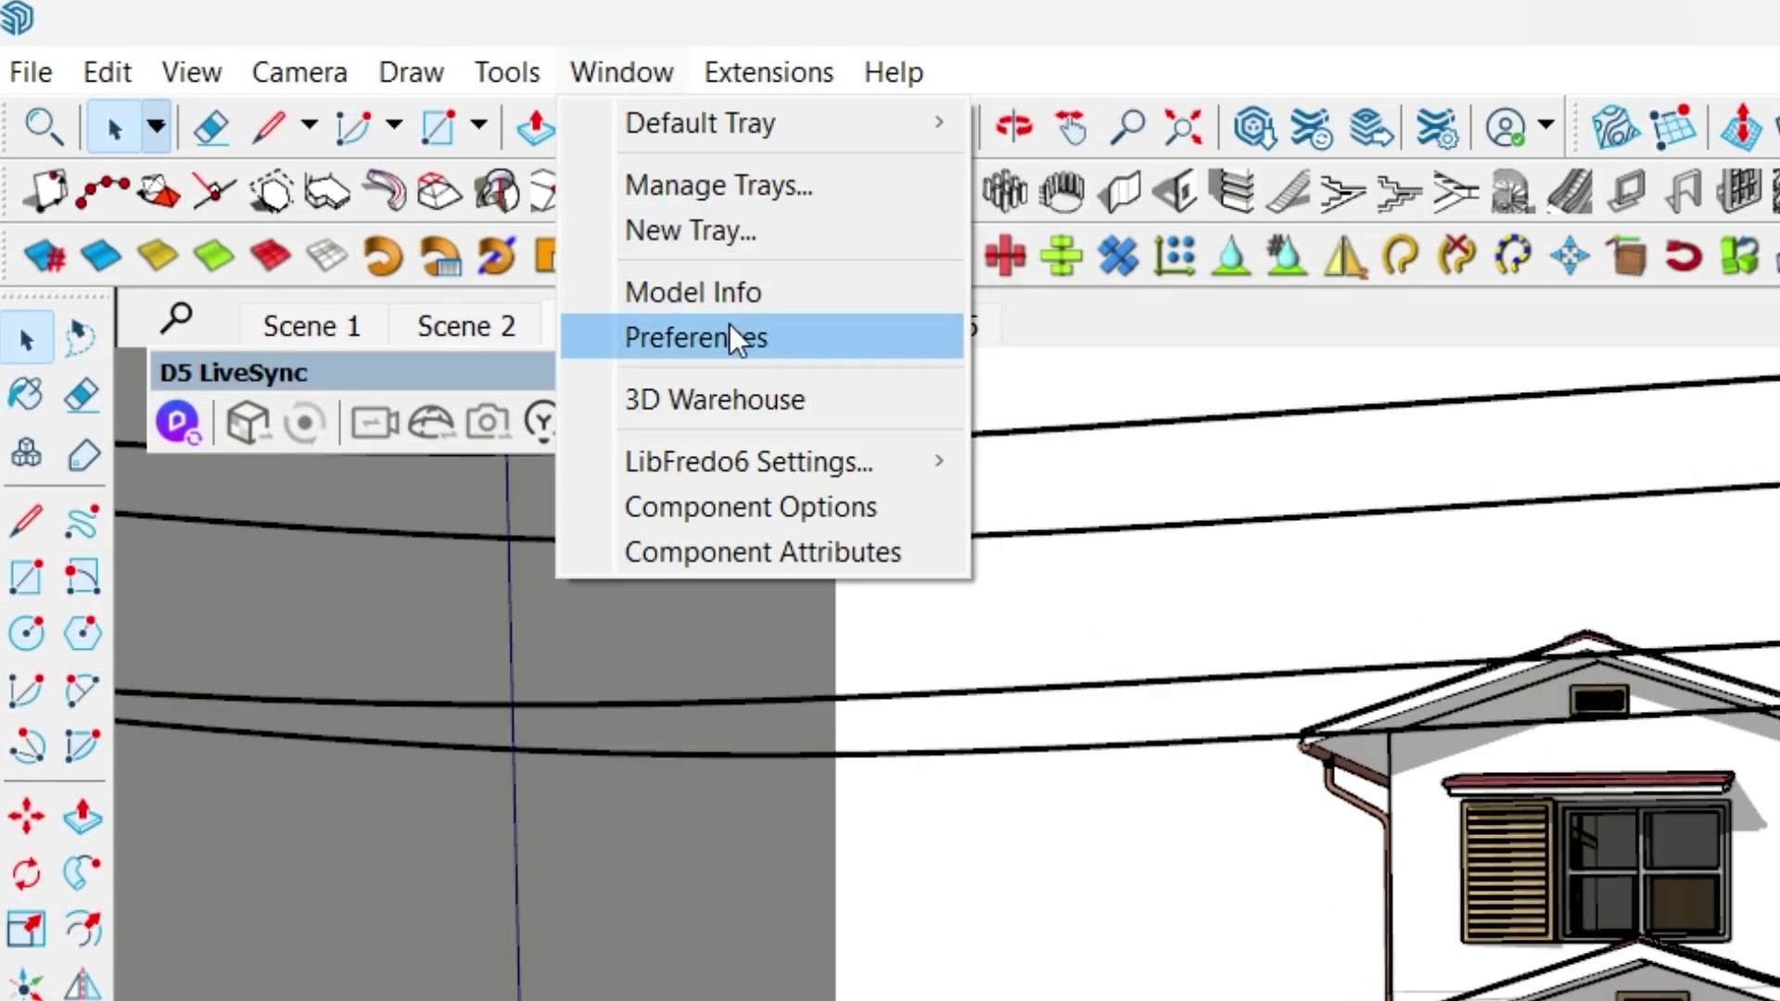
pyautogui.click(731, 326)
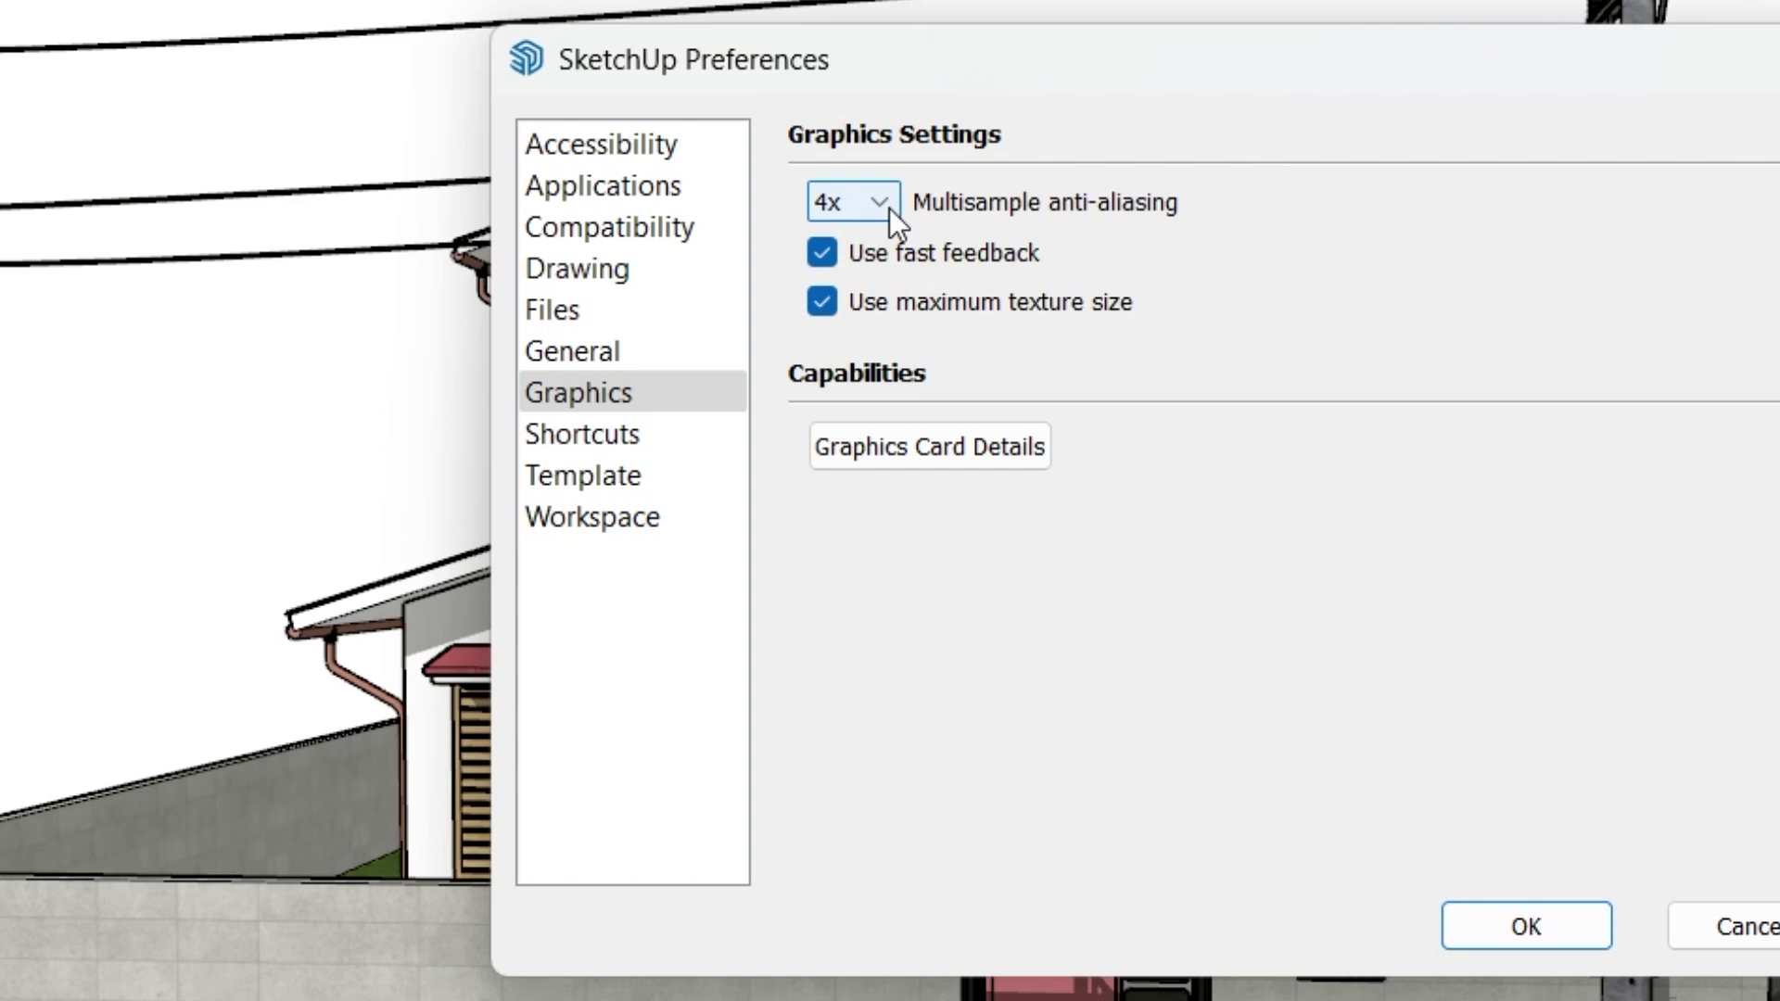
pyautogui.click(887, 208)
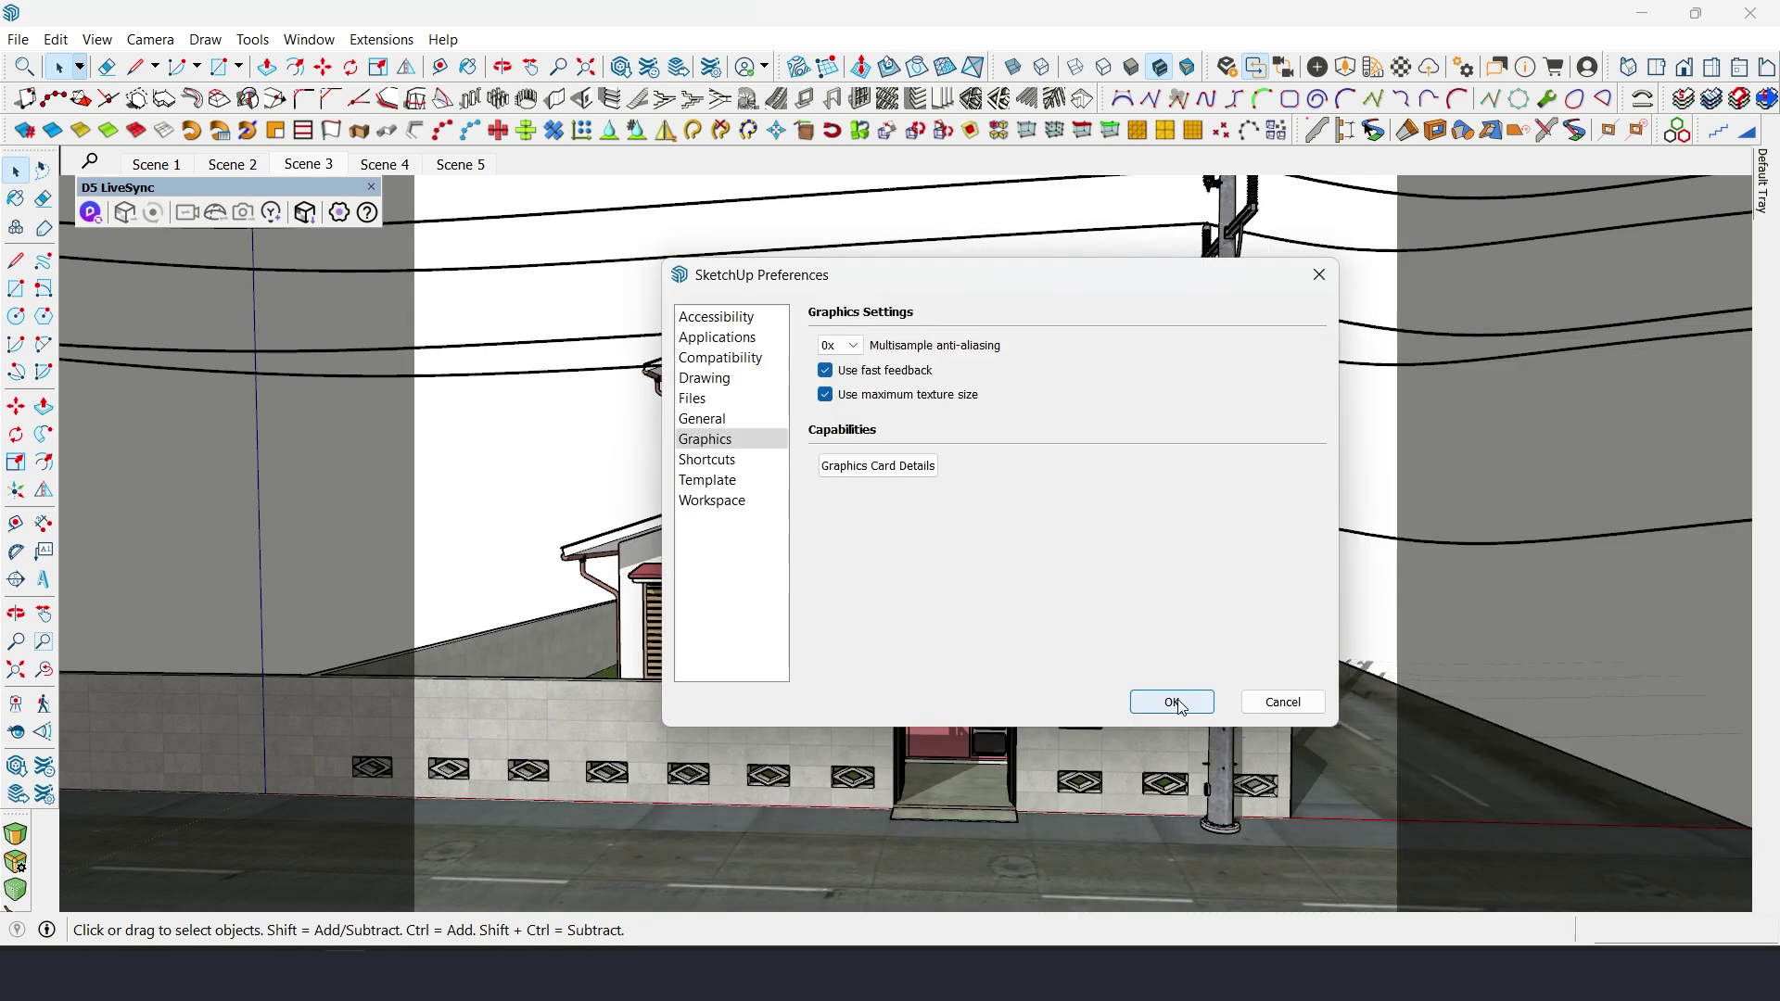
pyautogui.click(1172, 702)
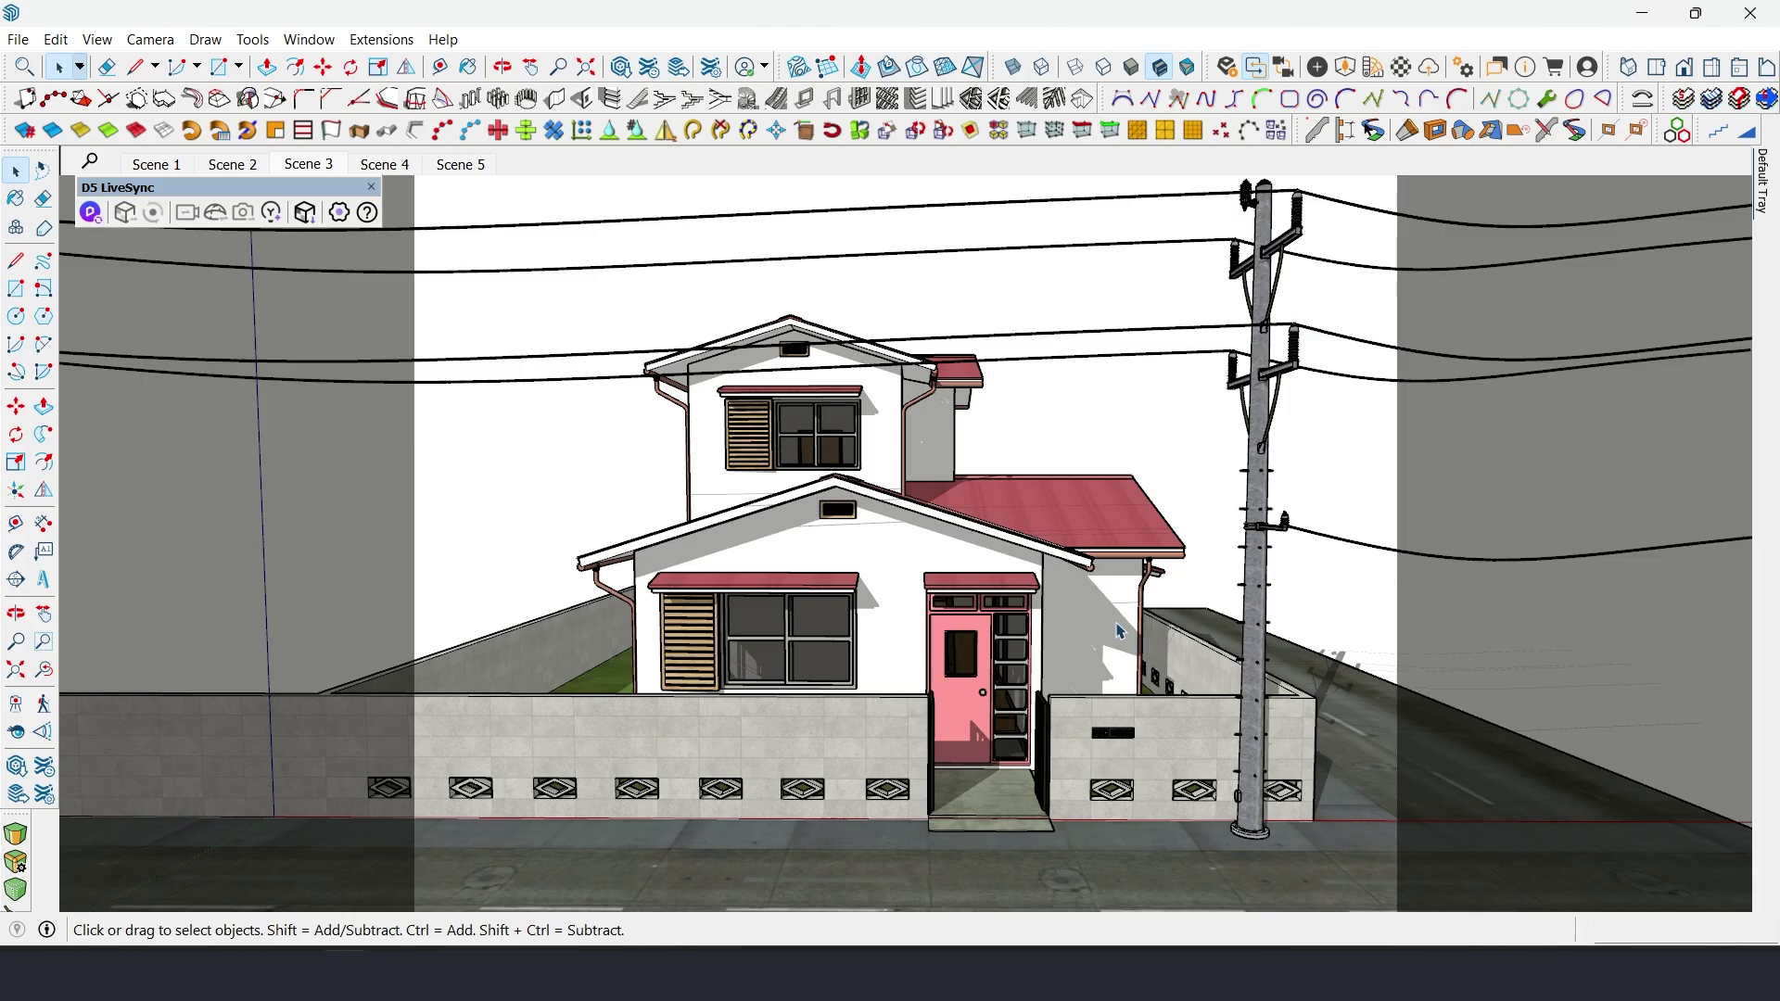
# - Expand the shadow settings and turn off shadows for the house model
pyautogui.moveTo(1762, 186)
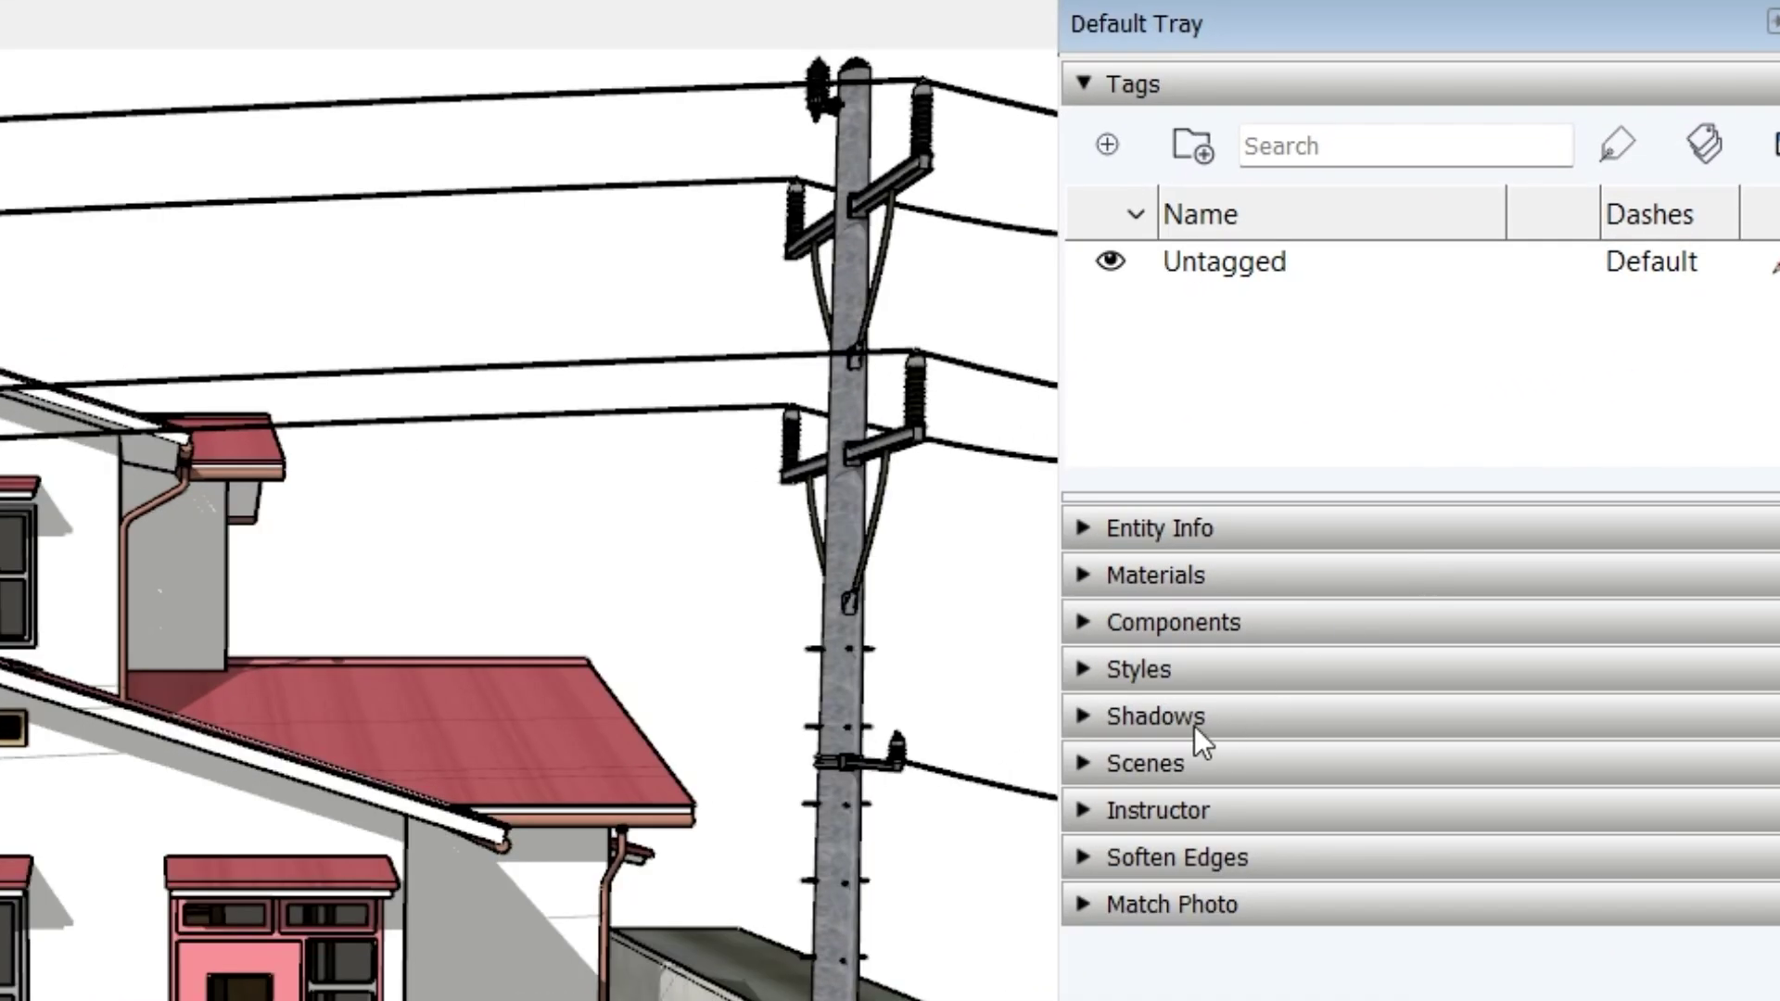
pyautogui.click(1189, 718)
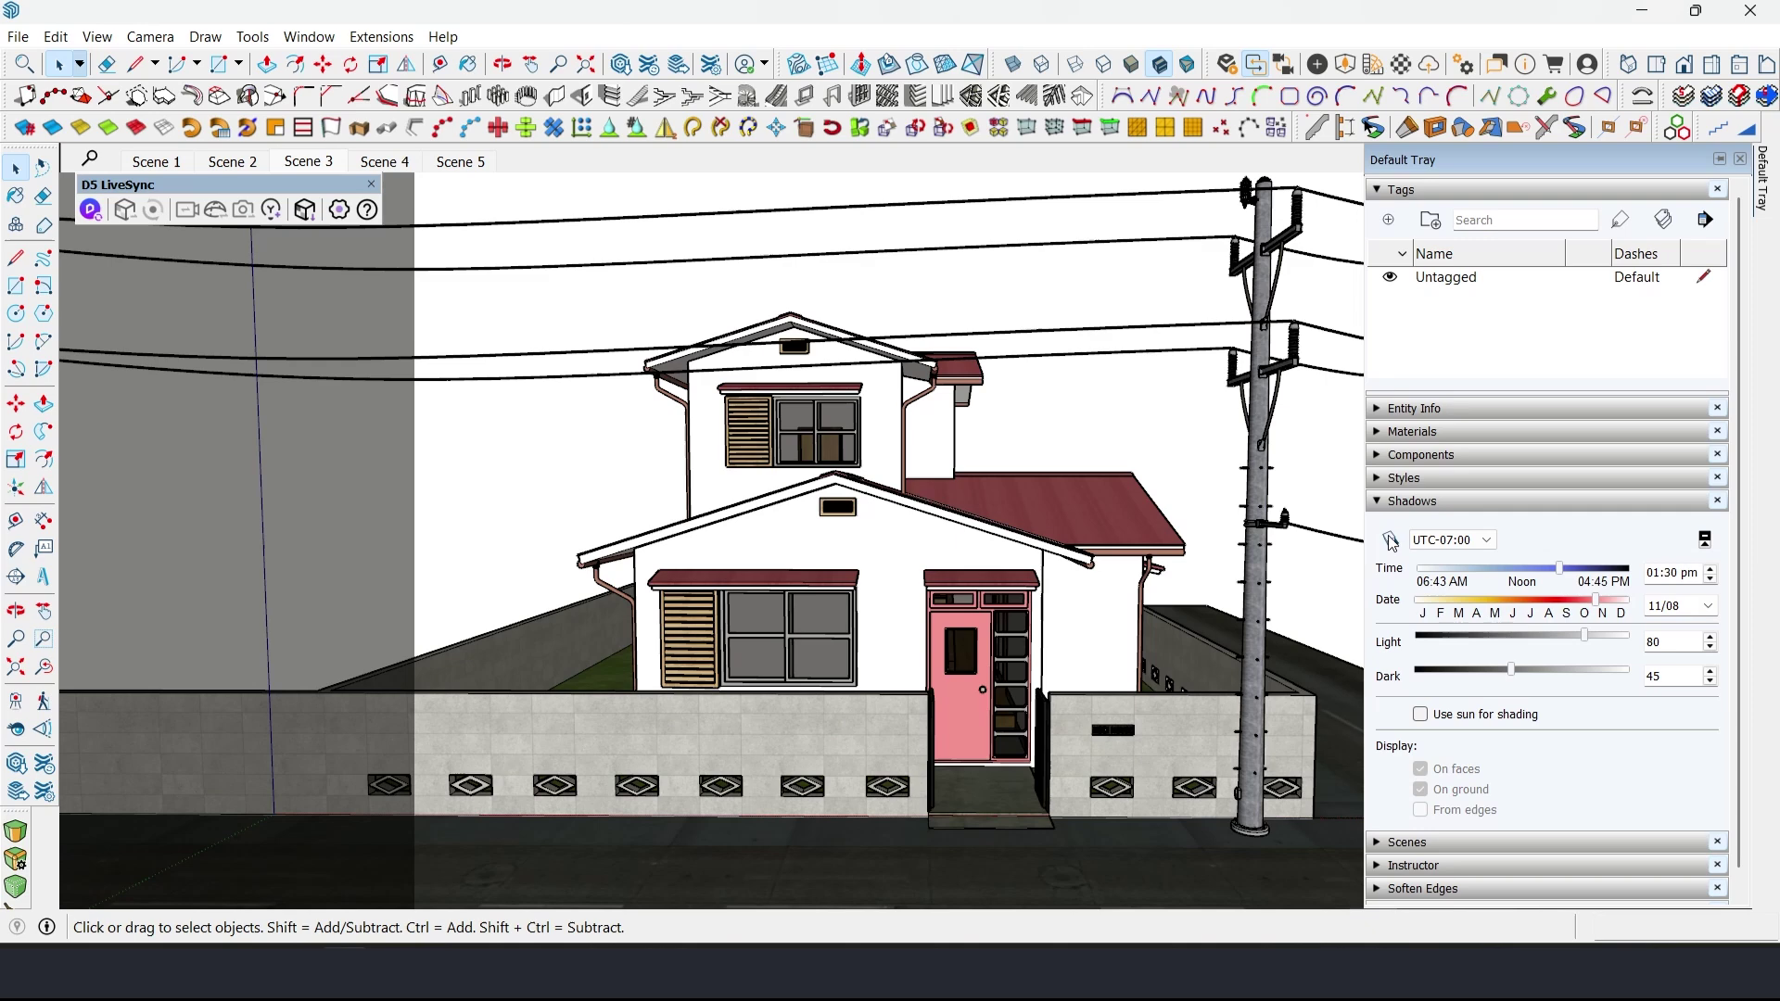
pyautogui.moveTo(1000, 733); pyautogui.dragTo(1618, 341, button='middle')
pyautogui.moveTo(1743, 209)
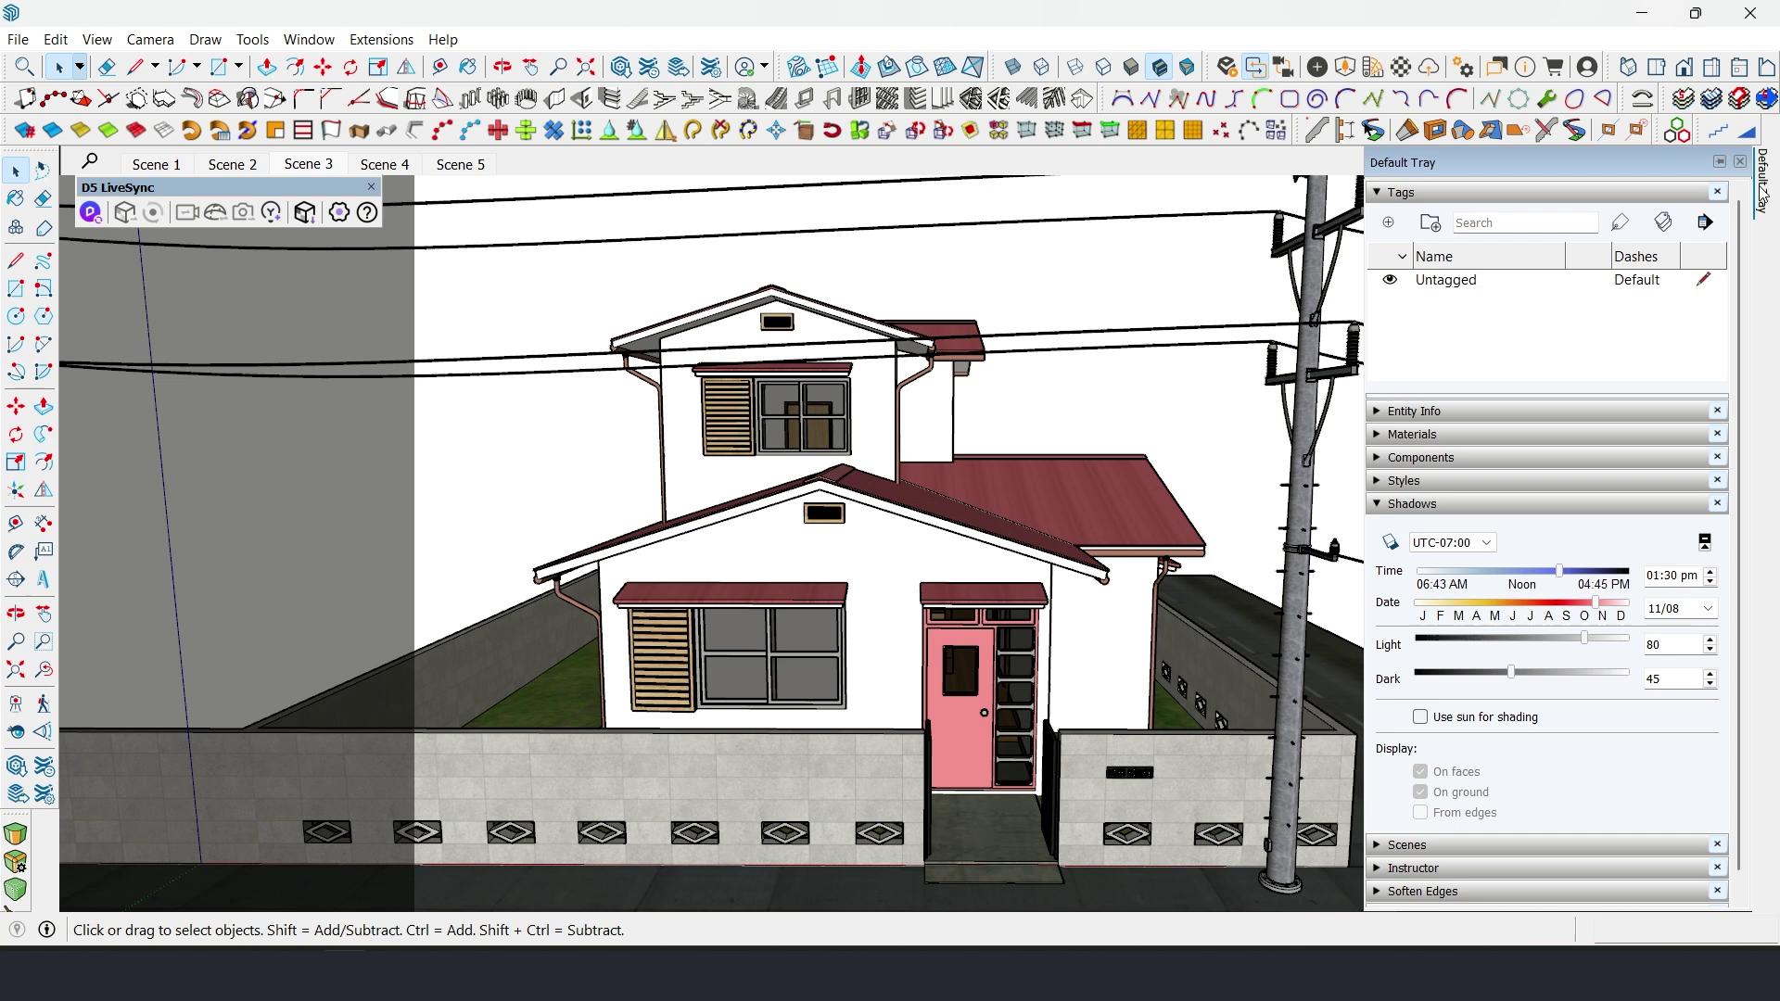
# - Toggle the house model's shadows on and back off twice to compare the display
pyautogui.click(1390, 543)
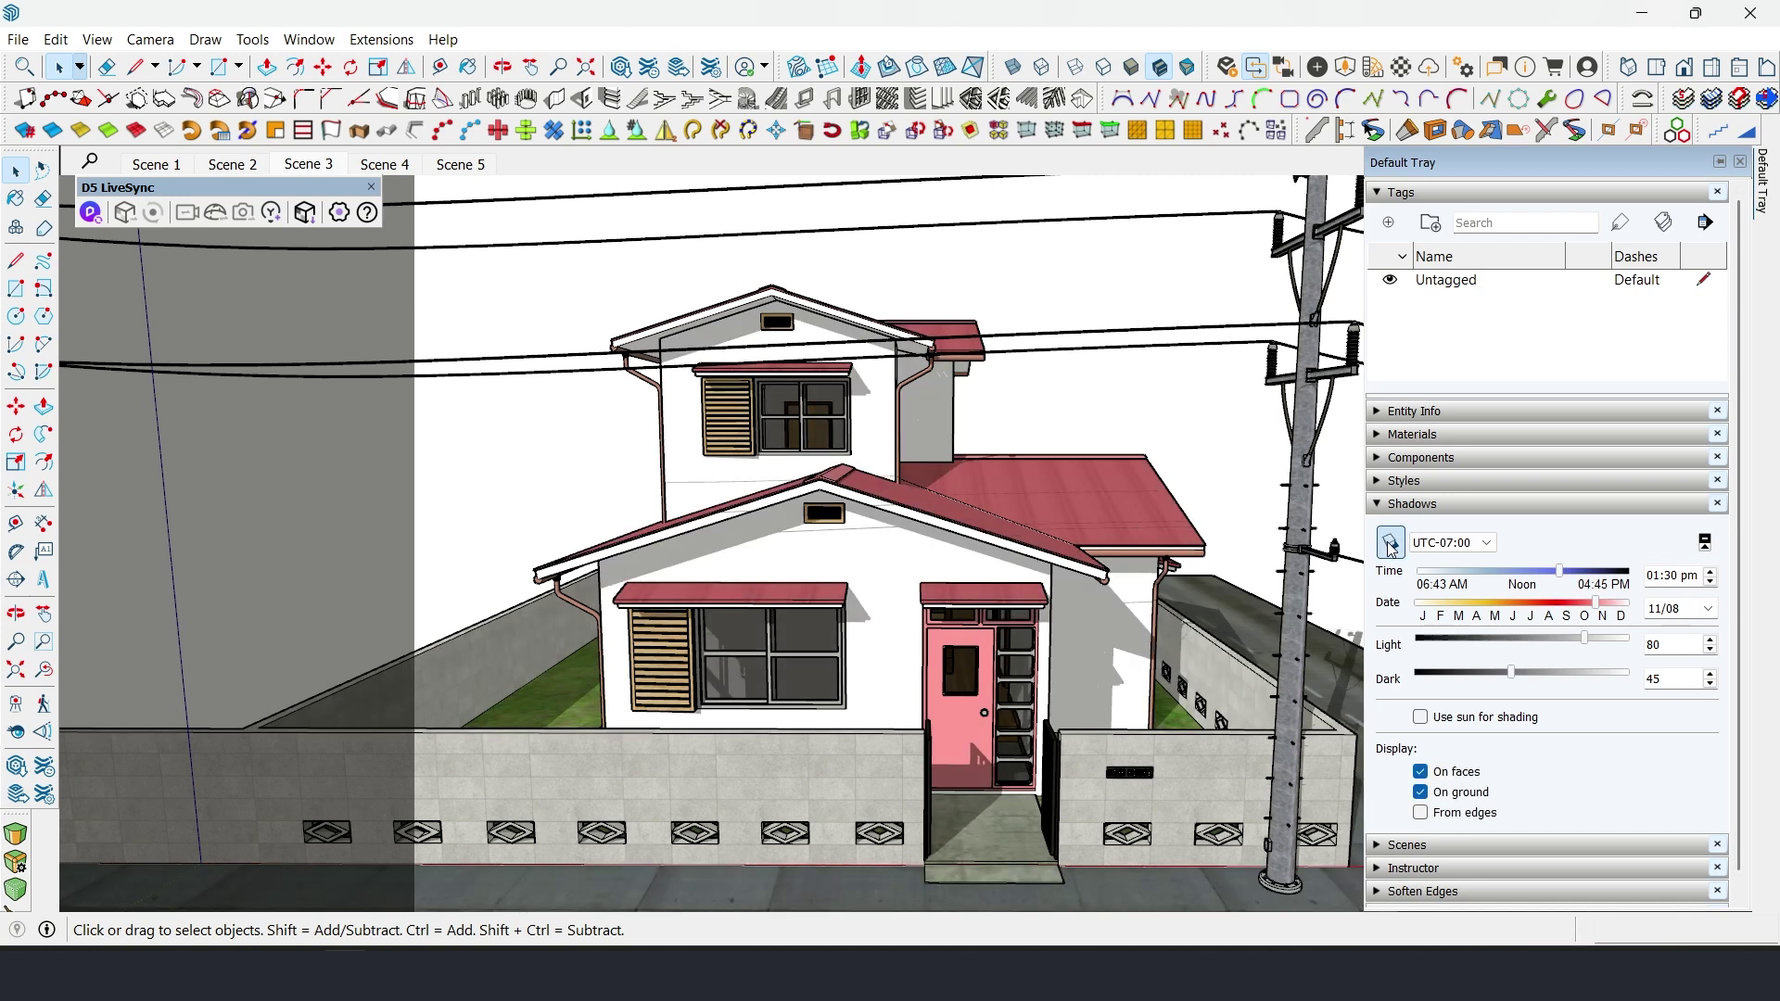
pyautogui.click(1391, 544)
pyautogui.scroll(-2, 1010, 671)
pyautogui.moveTo(1010, 672); pyautogui.dragTo(1026, 642, button='middle')
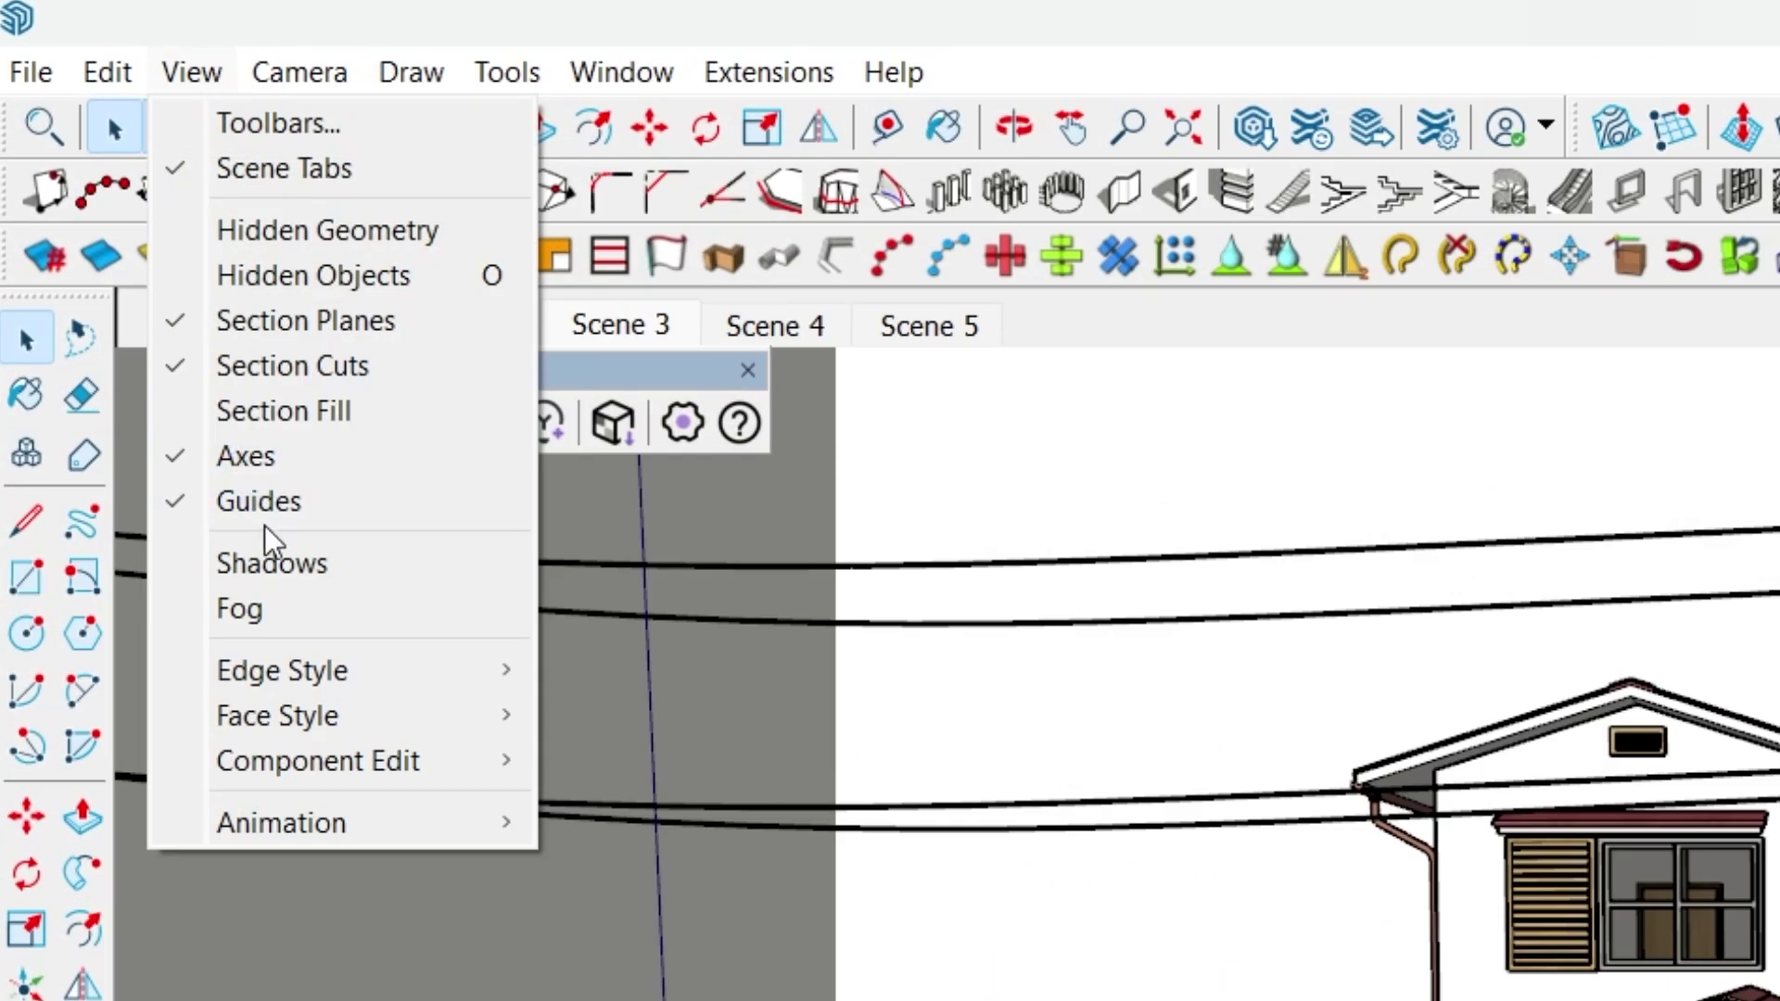
pyautogui.click(287, 564)
pyautogui.click(195, 71)
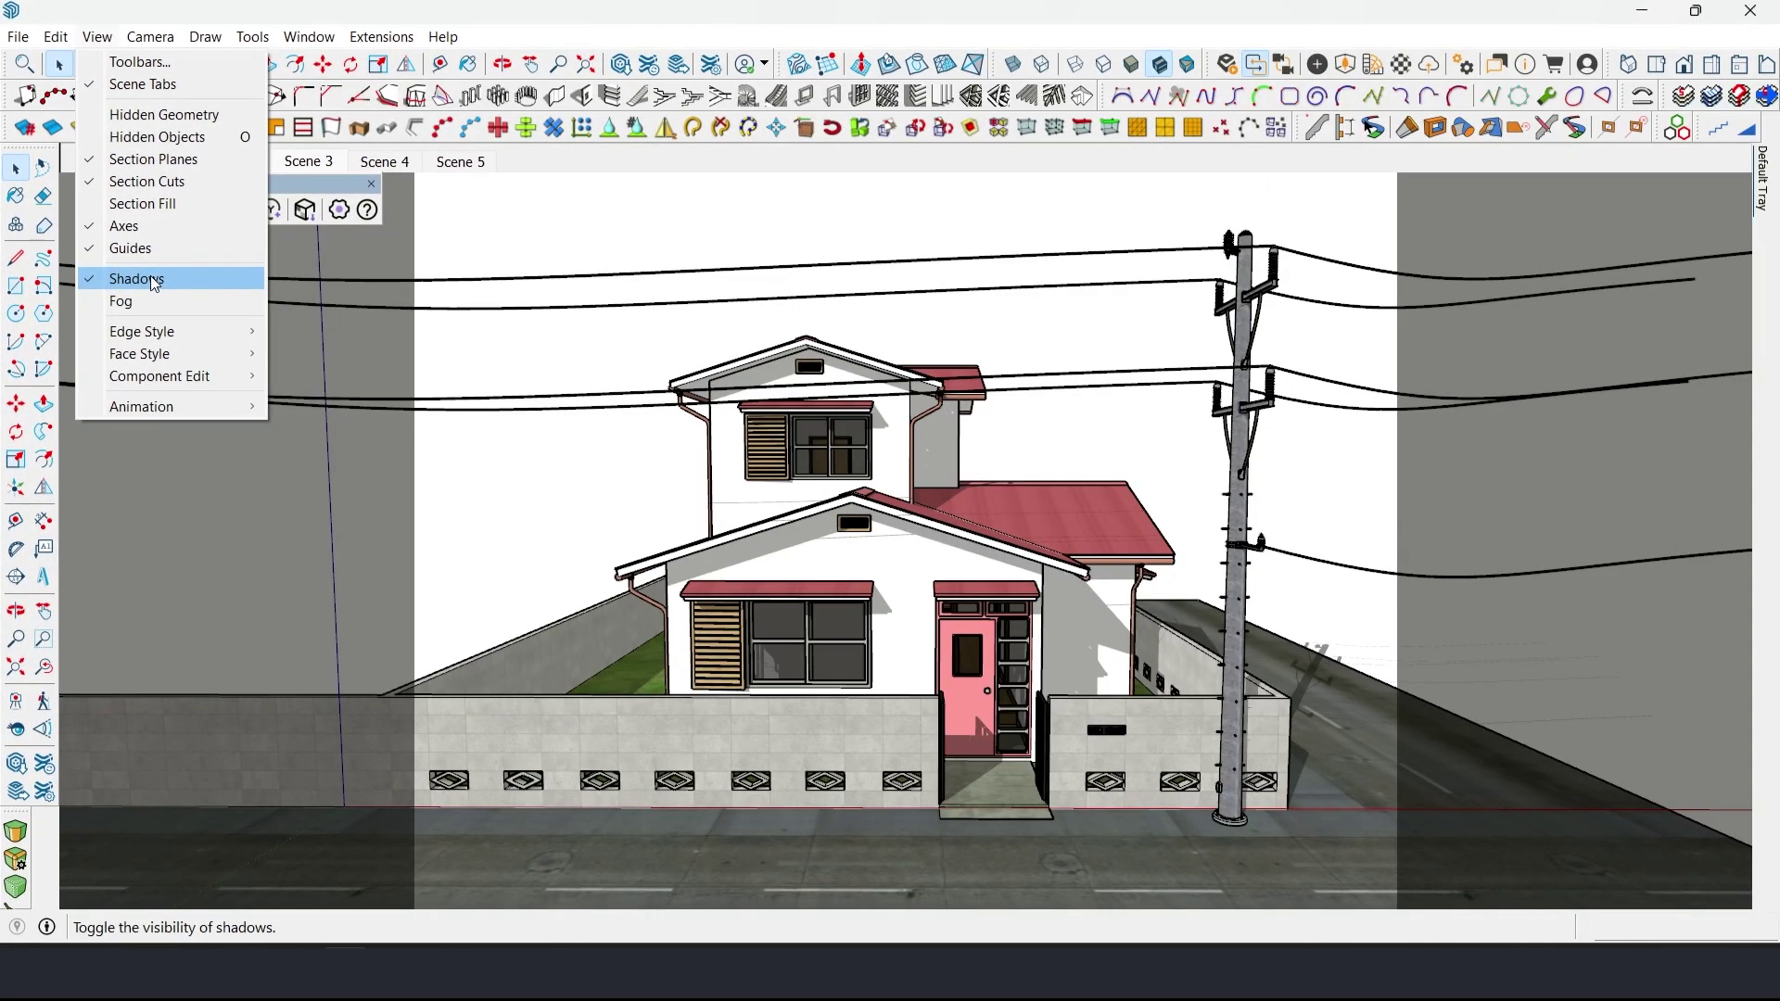
pyautogui.click(153, 279)
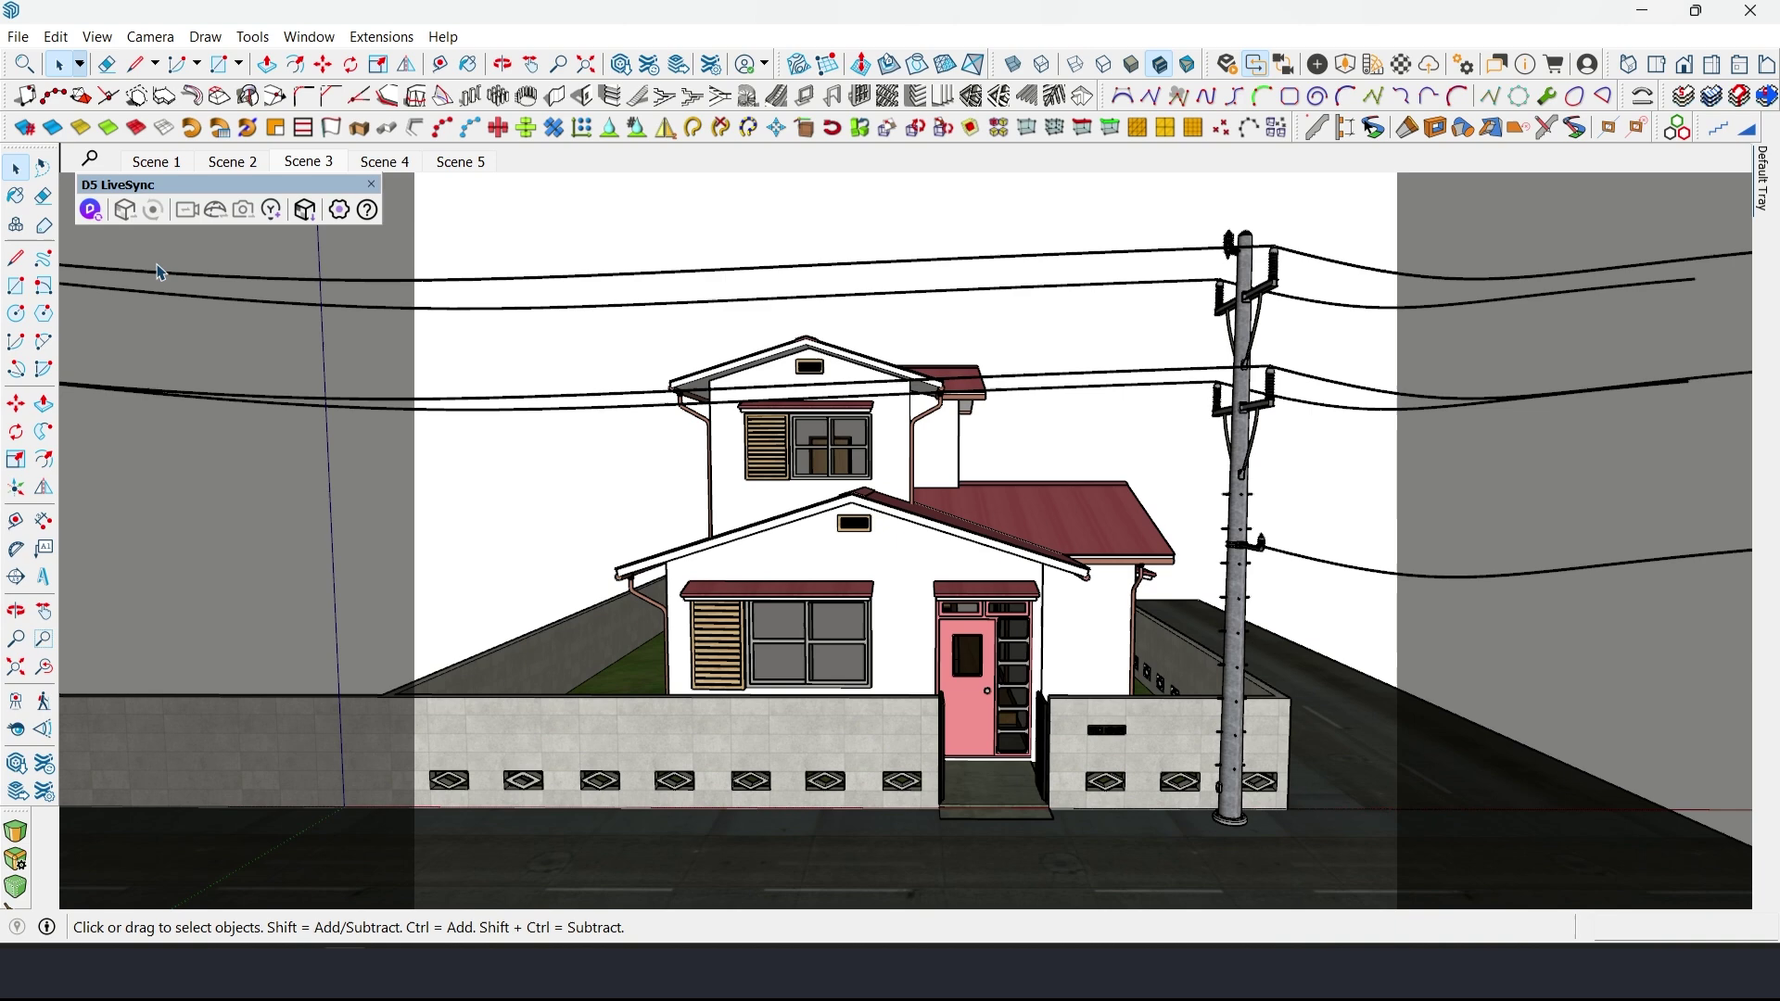
pyautogui.moveTo(775, 640)
pyautogui.mouseDown(button='middle')
pyautogui.moveTo(714, 640)
pyautogui.moveTo(788, 639)
pyautogui.moveTo(769, 640)
pyautogui.moveTo(779, 624)
pyautogui.mouseUp(button='middle')
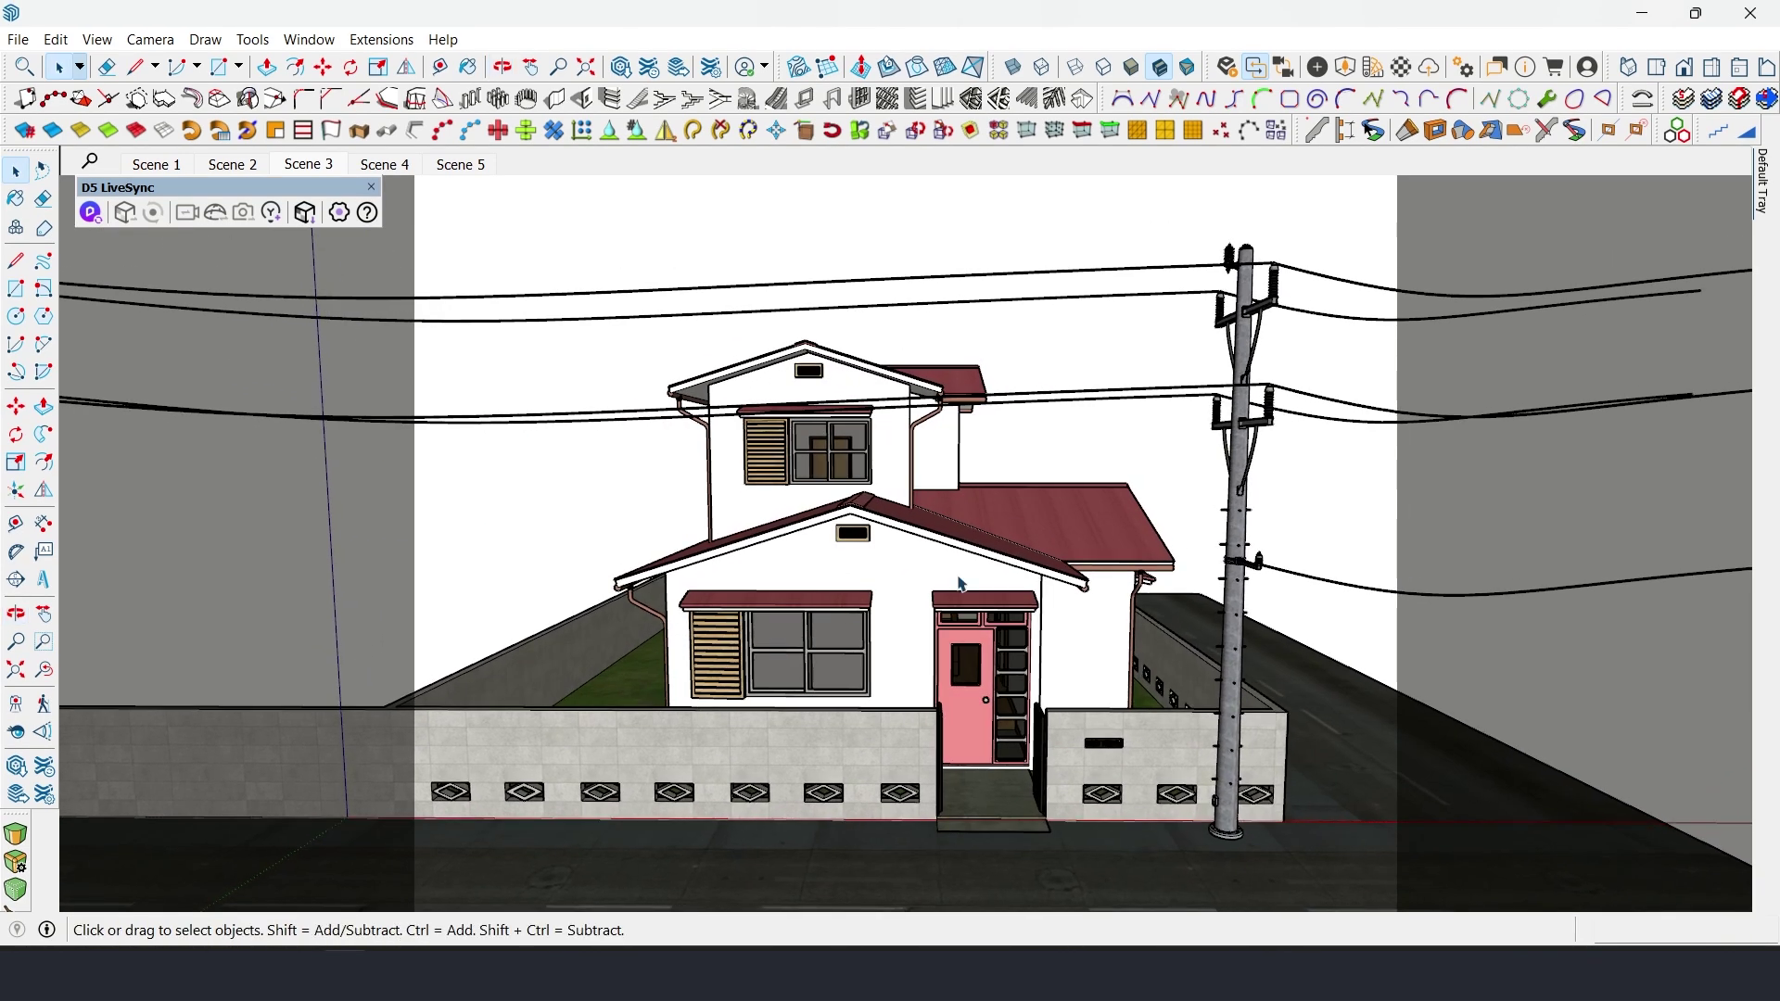
# - Edit the Simple Style2 edge settings to turn off Profiles
pyautogui.moveTo(1762, 186)
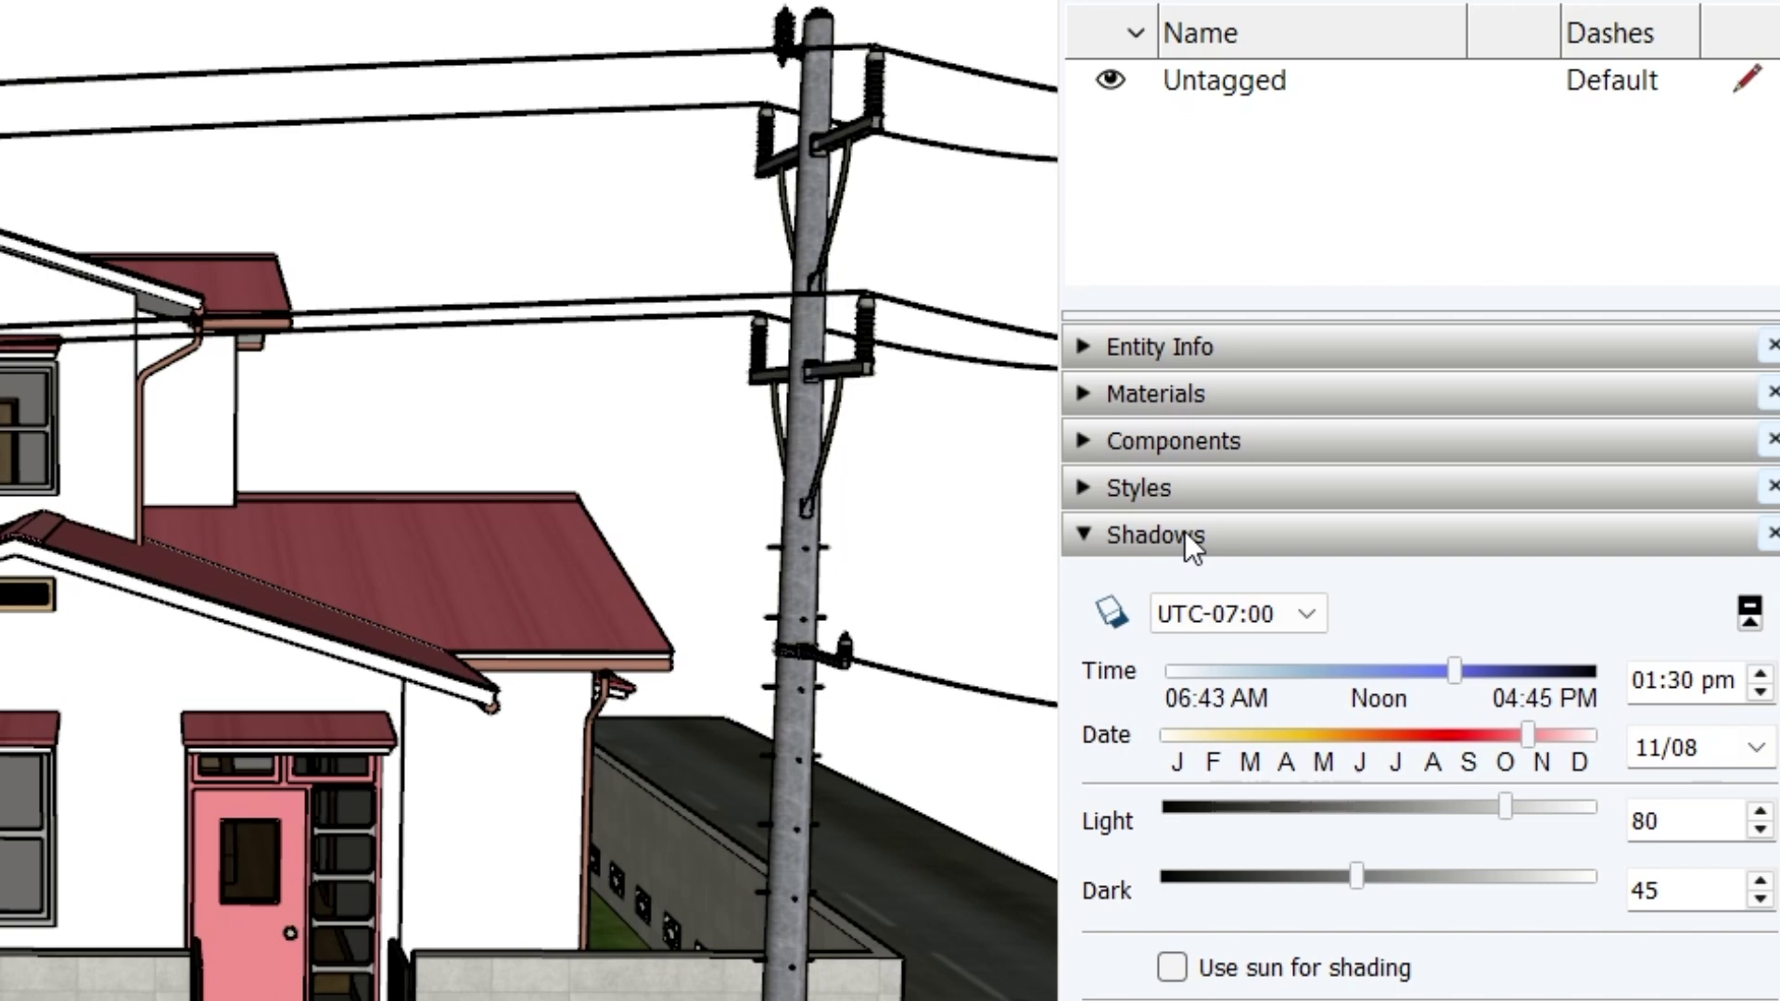
pyautogui.click(1410, 501)
pyautogui.click(1159, 488)
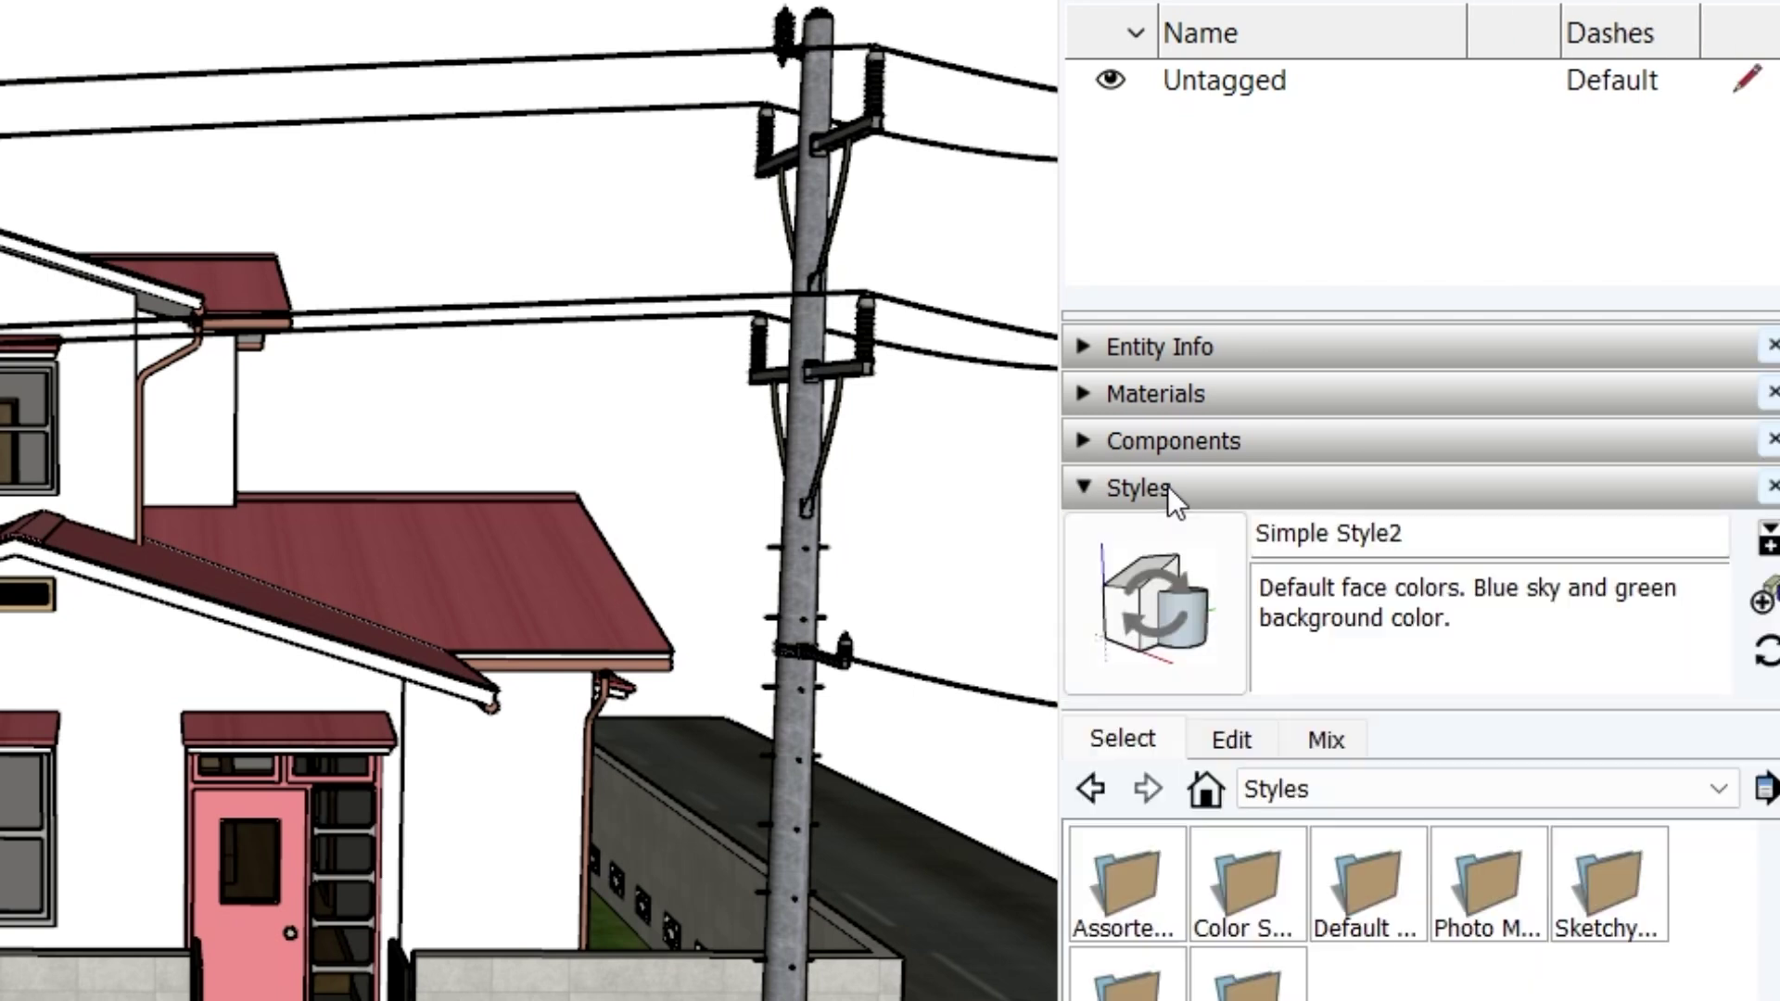
pyautogui.click(1224, 739)
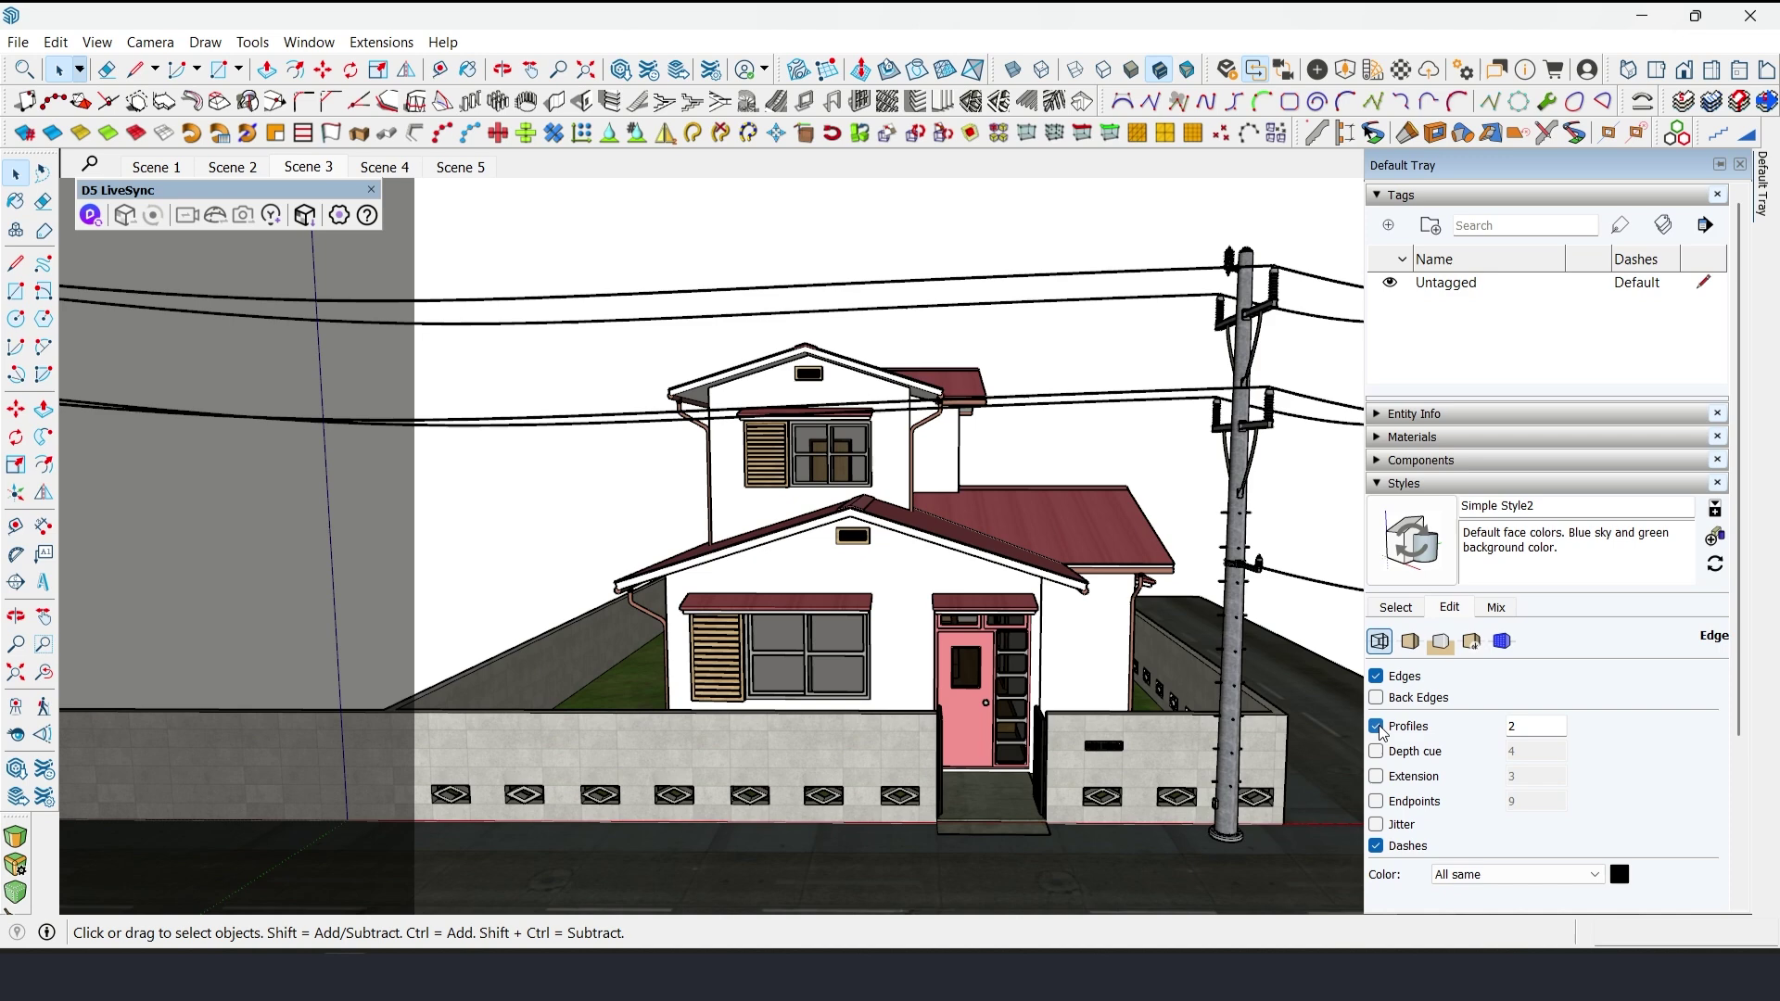
pyautogui.click(1377, 727)
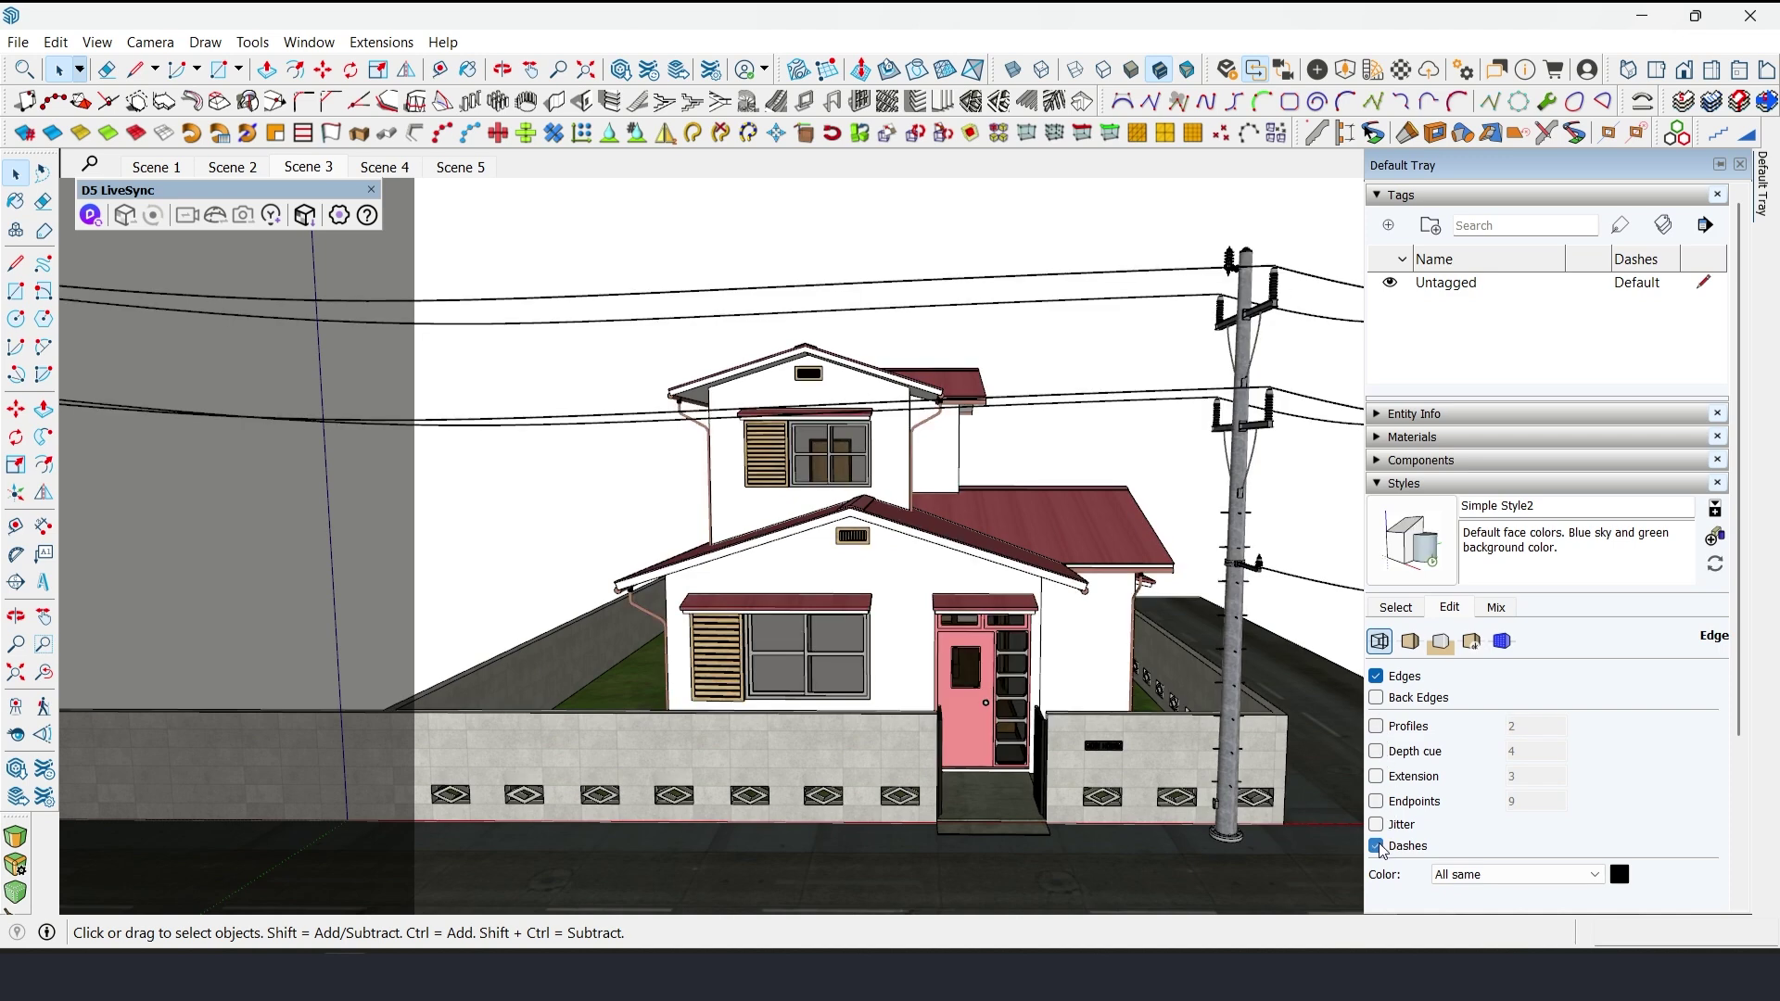
pyautogui.moveTo(1181, 677); pyautogui.dragTo(1066, 684, button='middle')
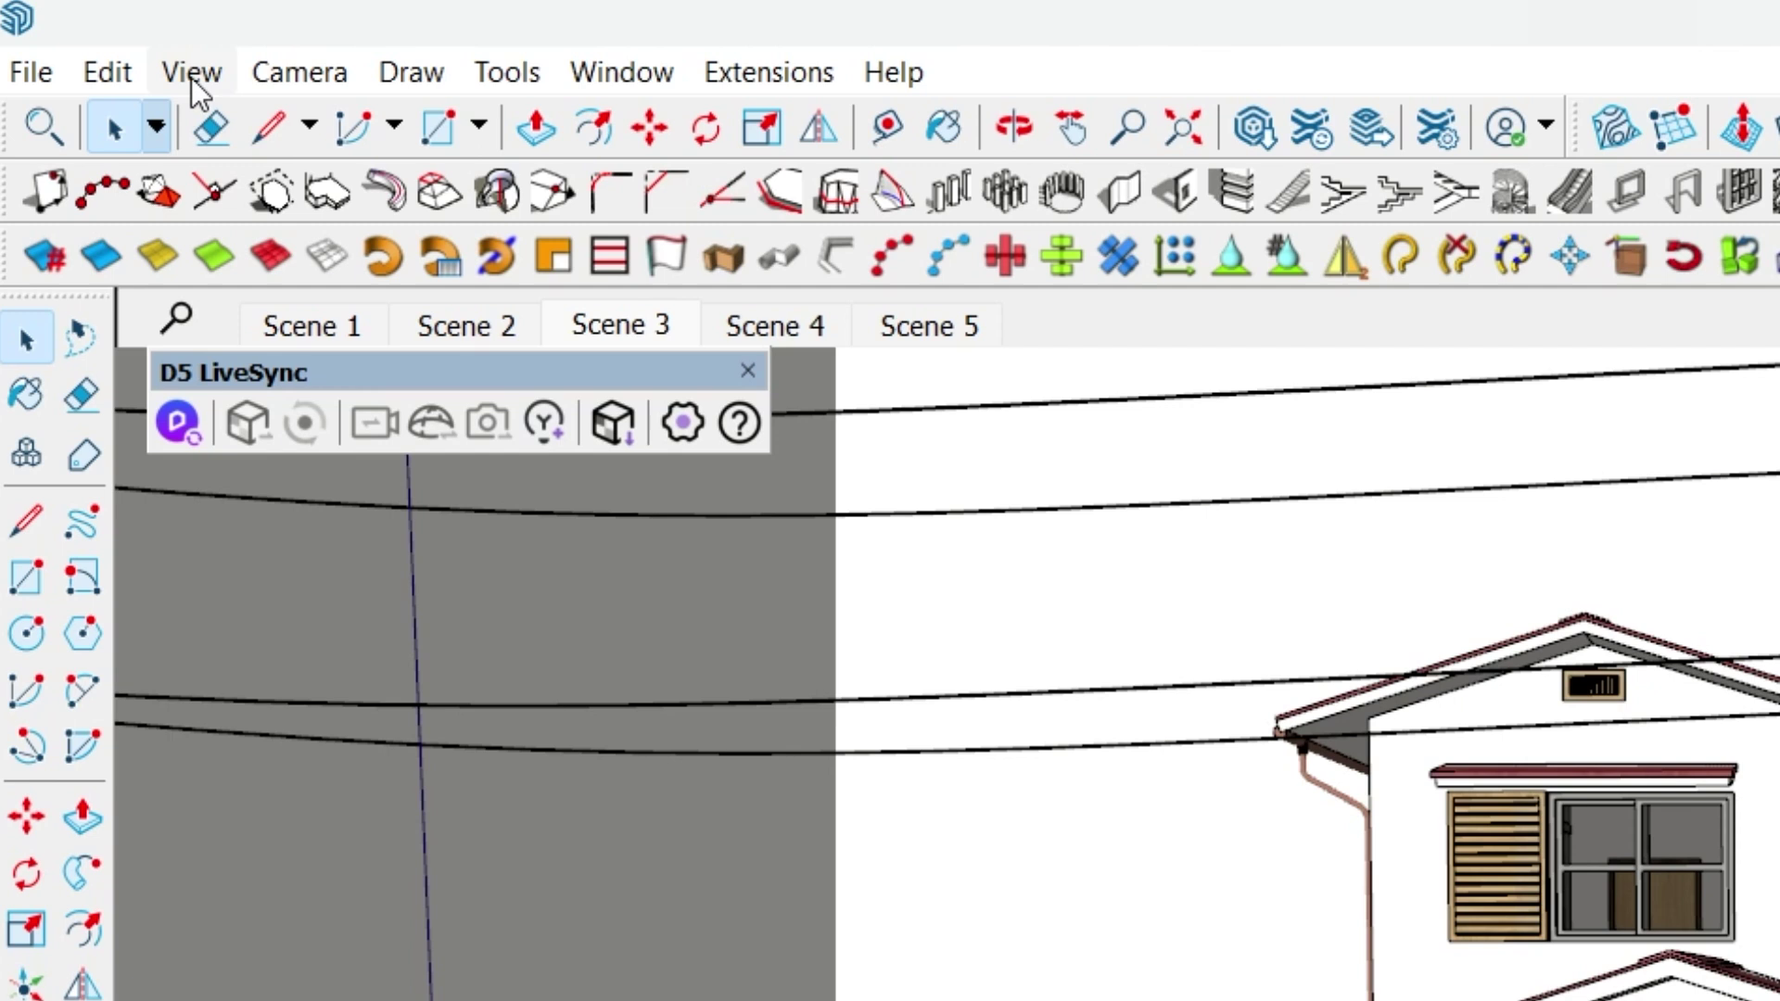
# - View the edge style options and check the Profiles setting
pyautogui.click(191, 74)
pyautogui.moveTo(243, 664)
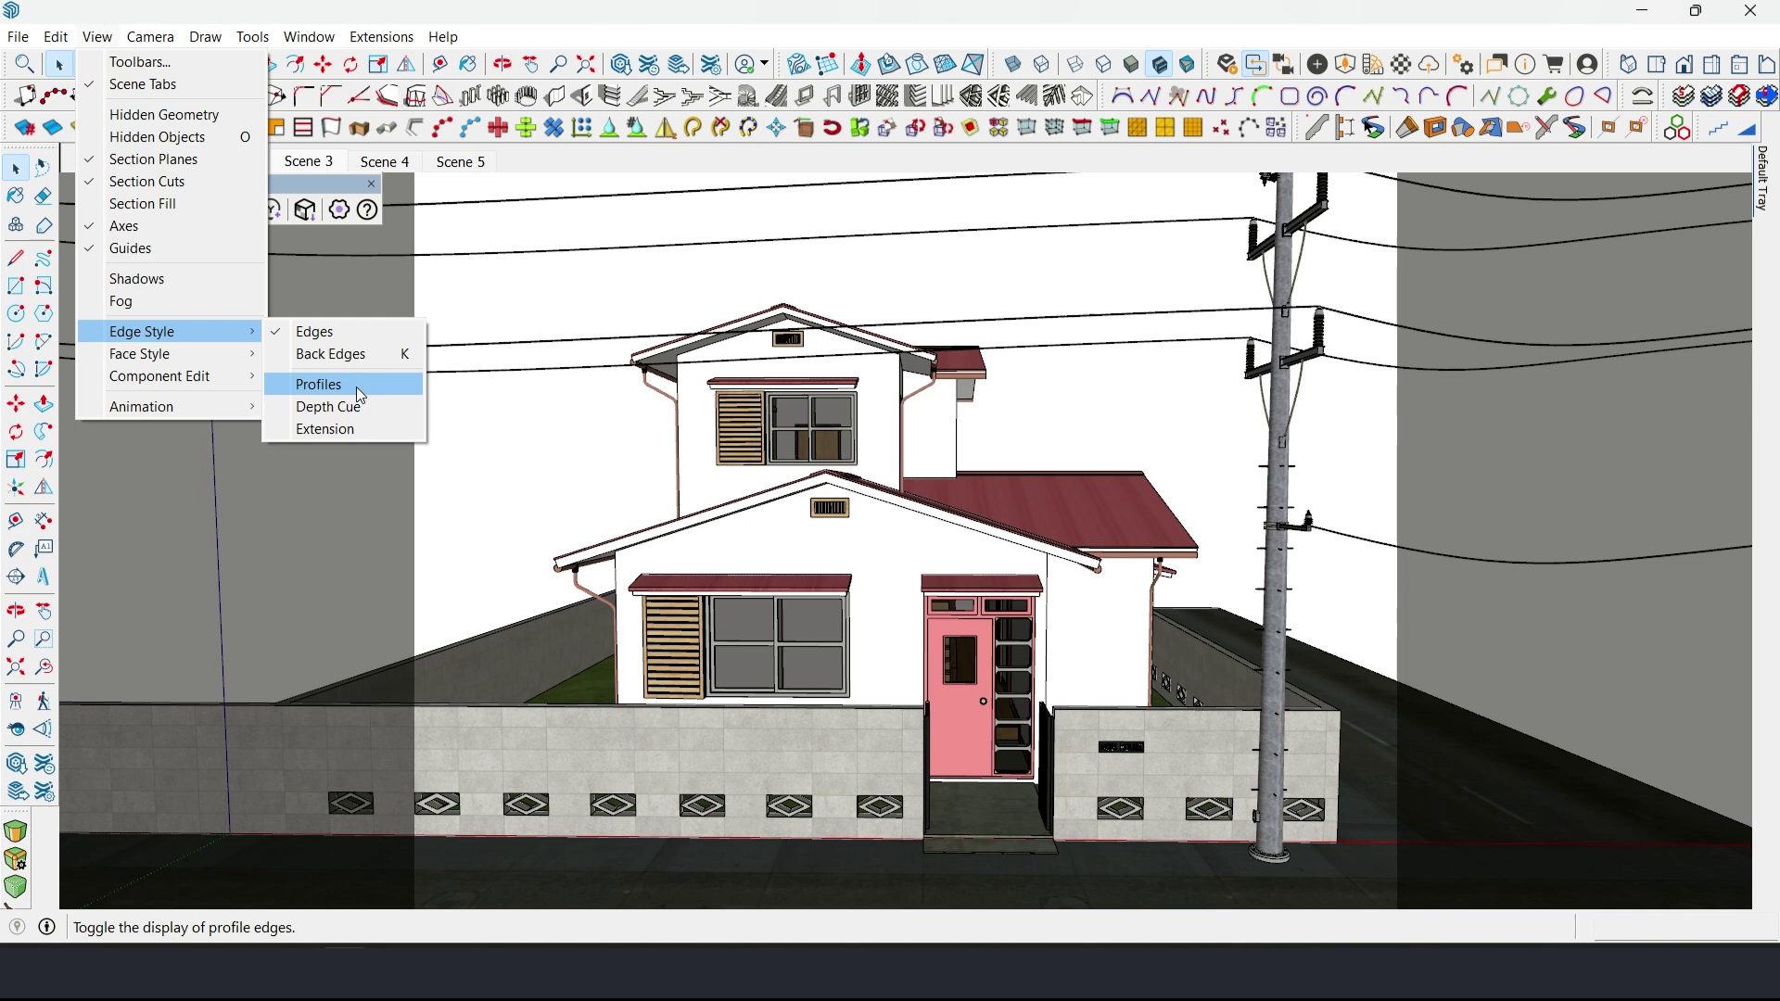
pyautogui.click(358, 384)
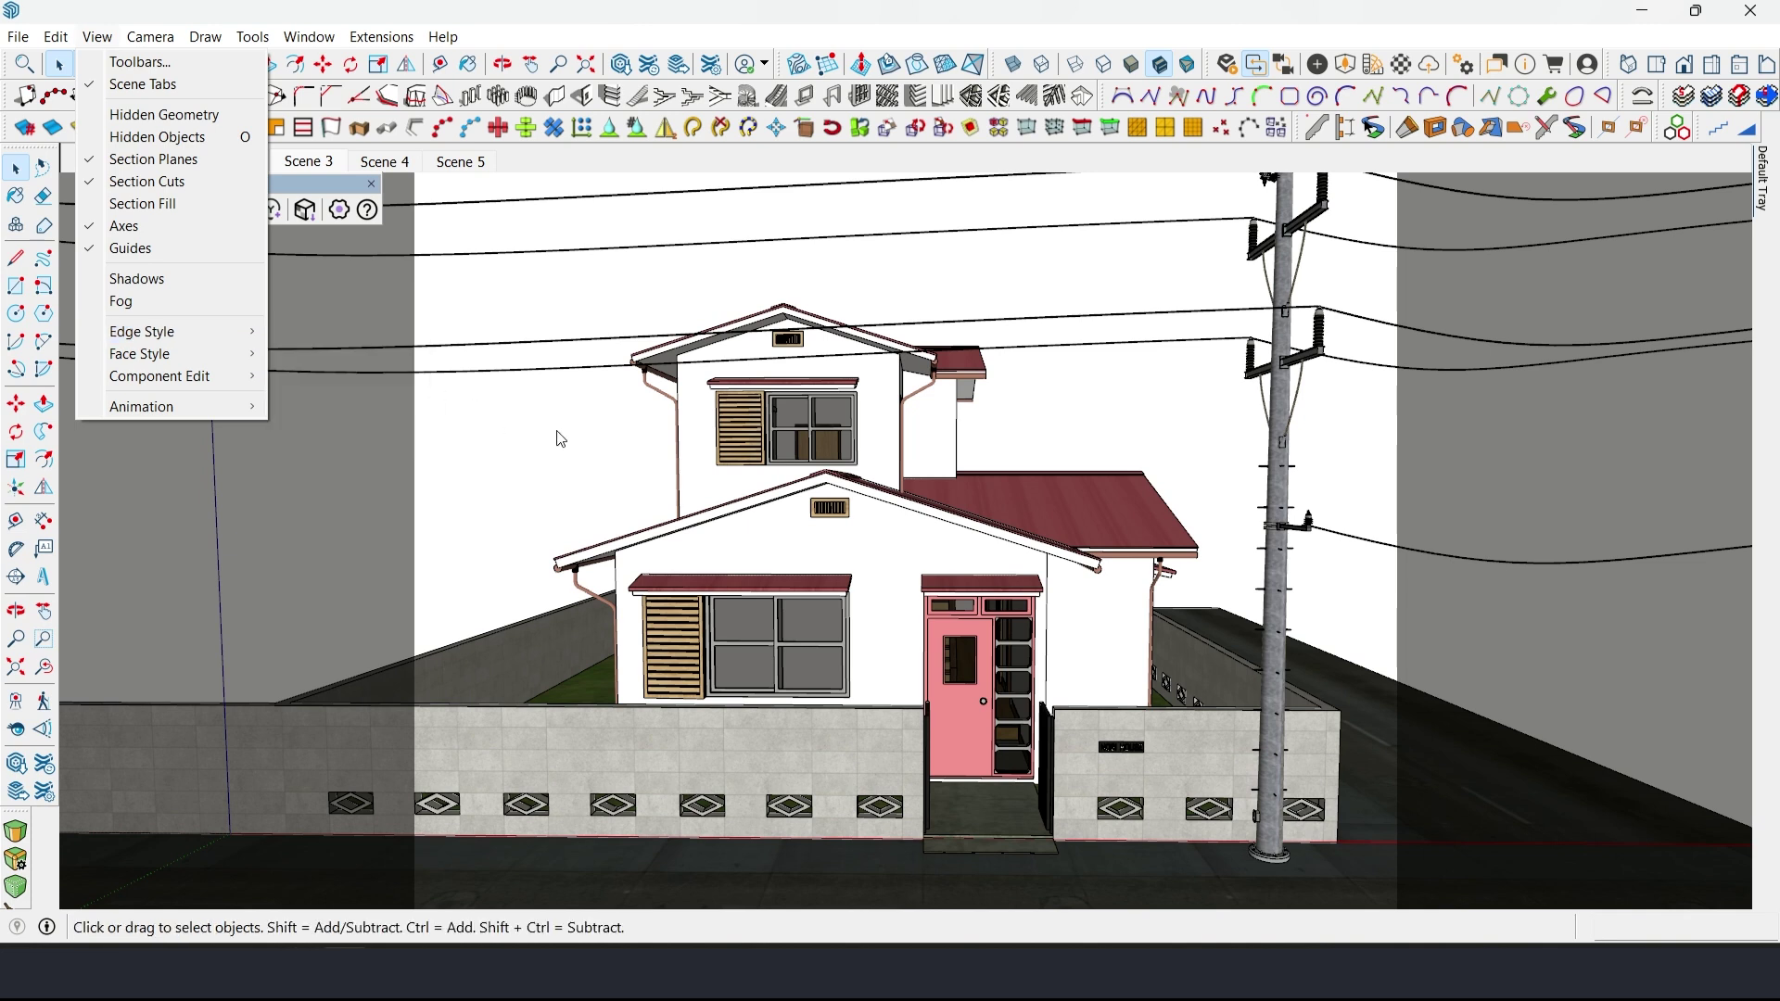
pyautogui.moveTo(732, 538); pyautogui.dragTo(753, 547, button='middle')
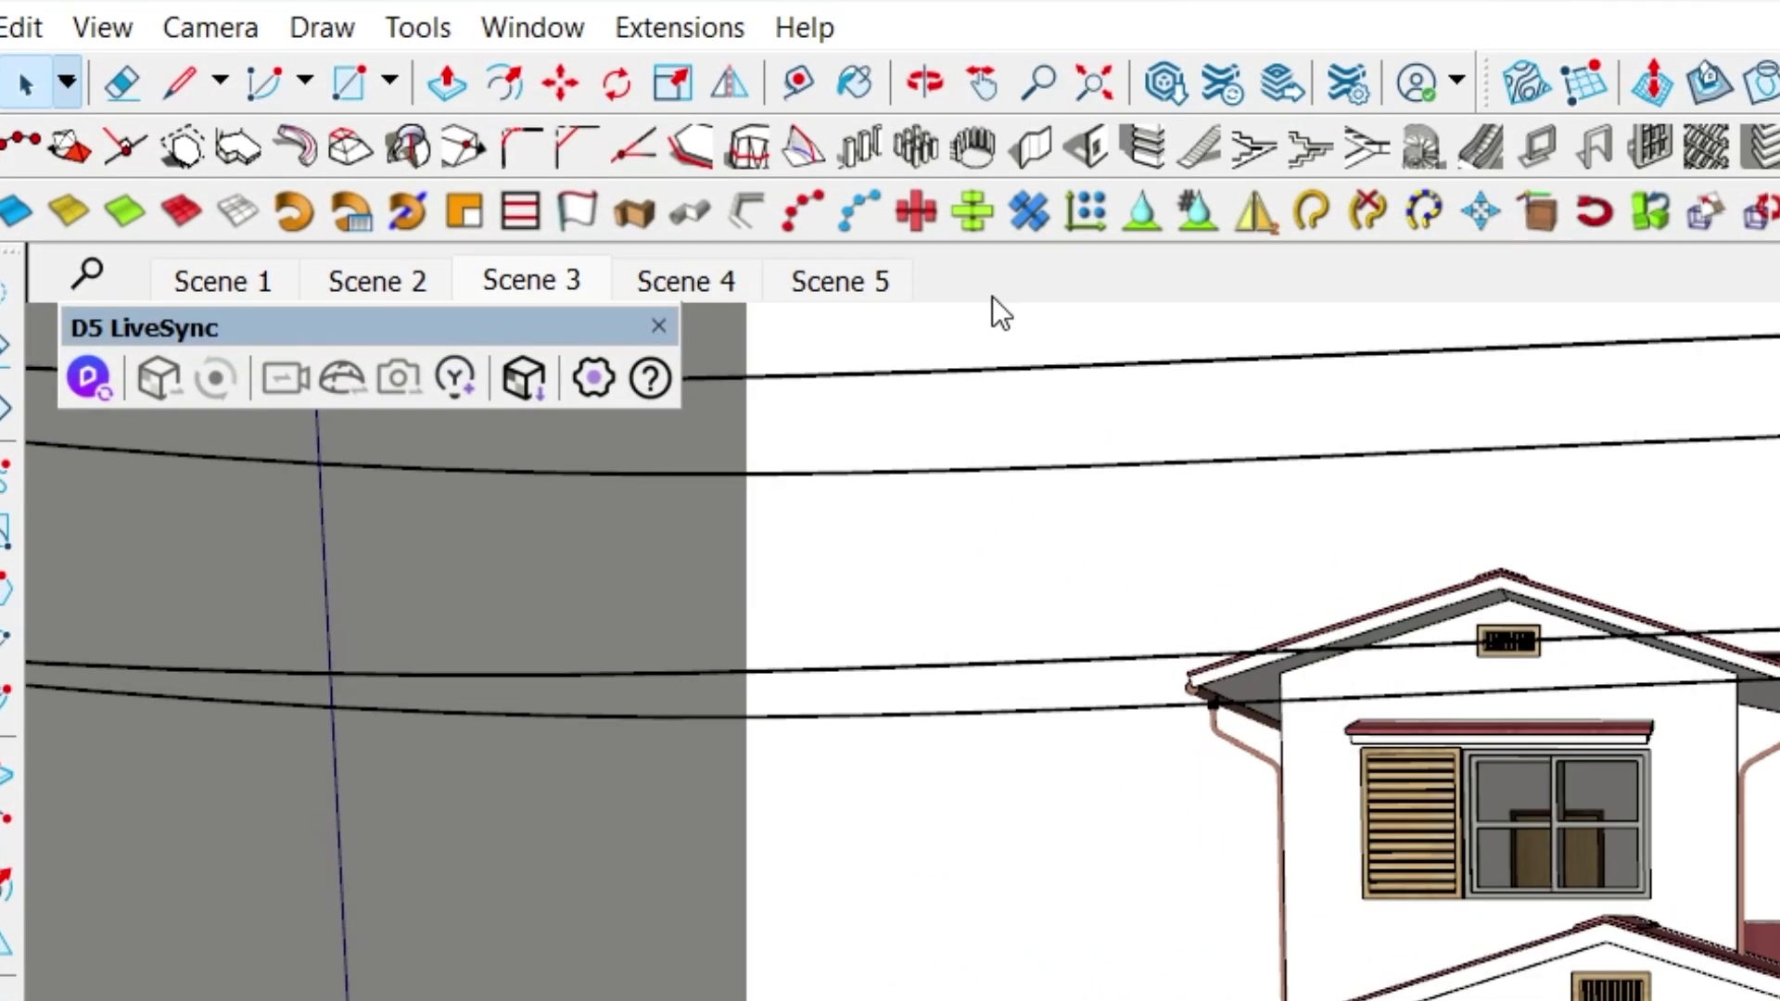
# - Open the Model Info settings
pyautogui.click(531, 28)
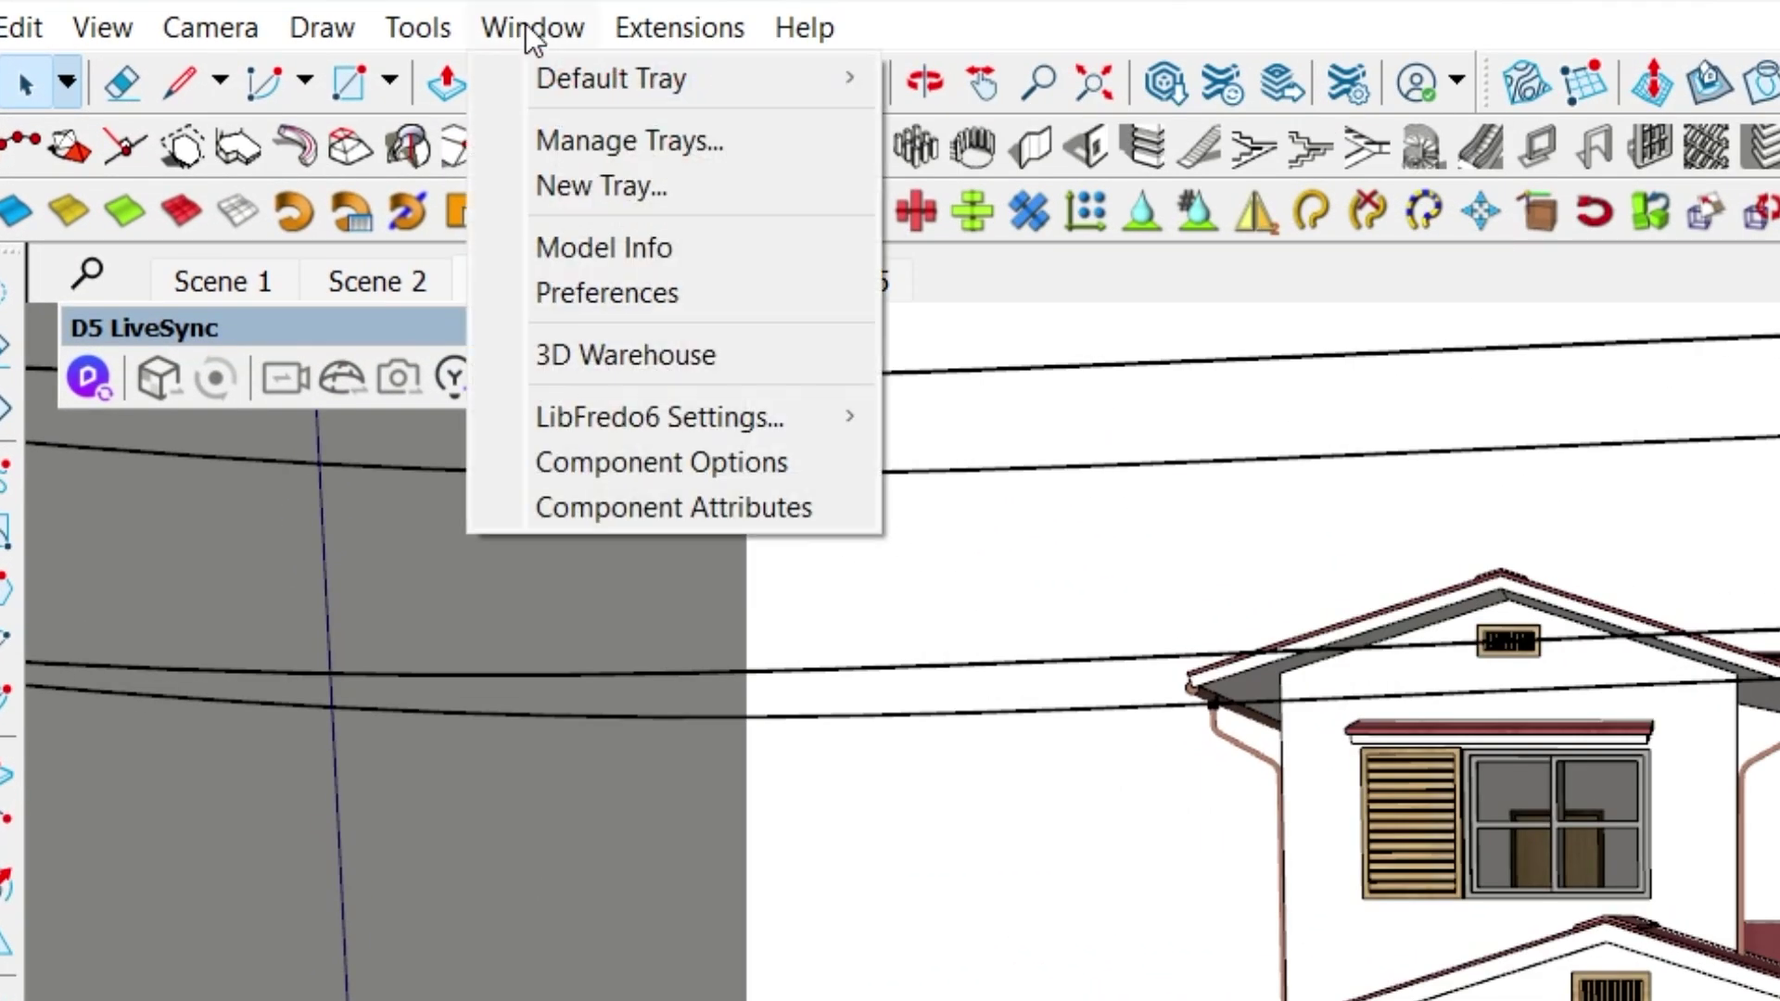
pyautogui.click(649, 252)
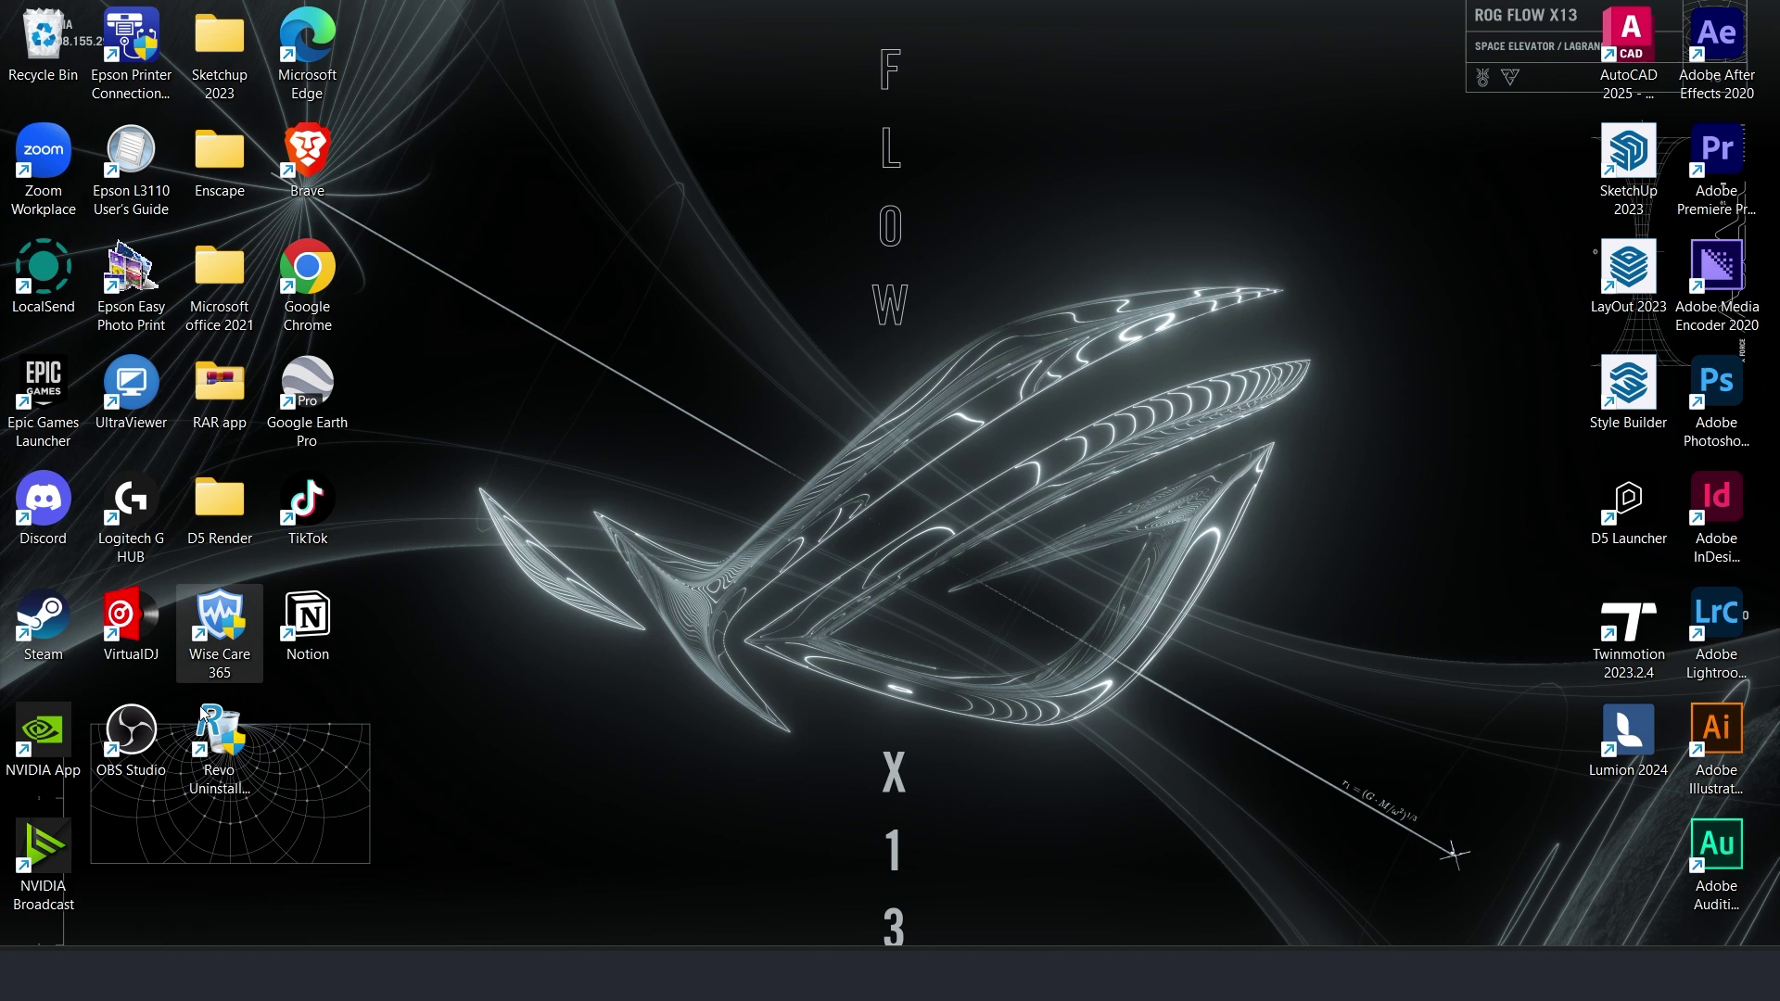
# - Search Windows for "nvidia control panel" and open the NVIDIA Control Panel
pyautogui.press('super+s')
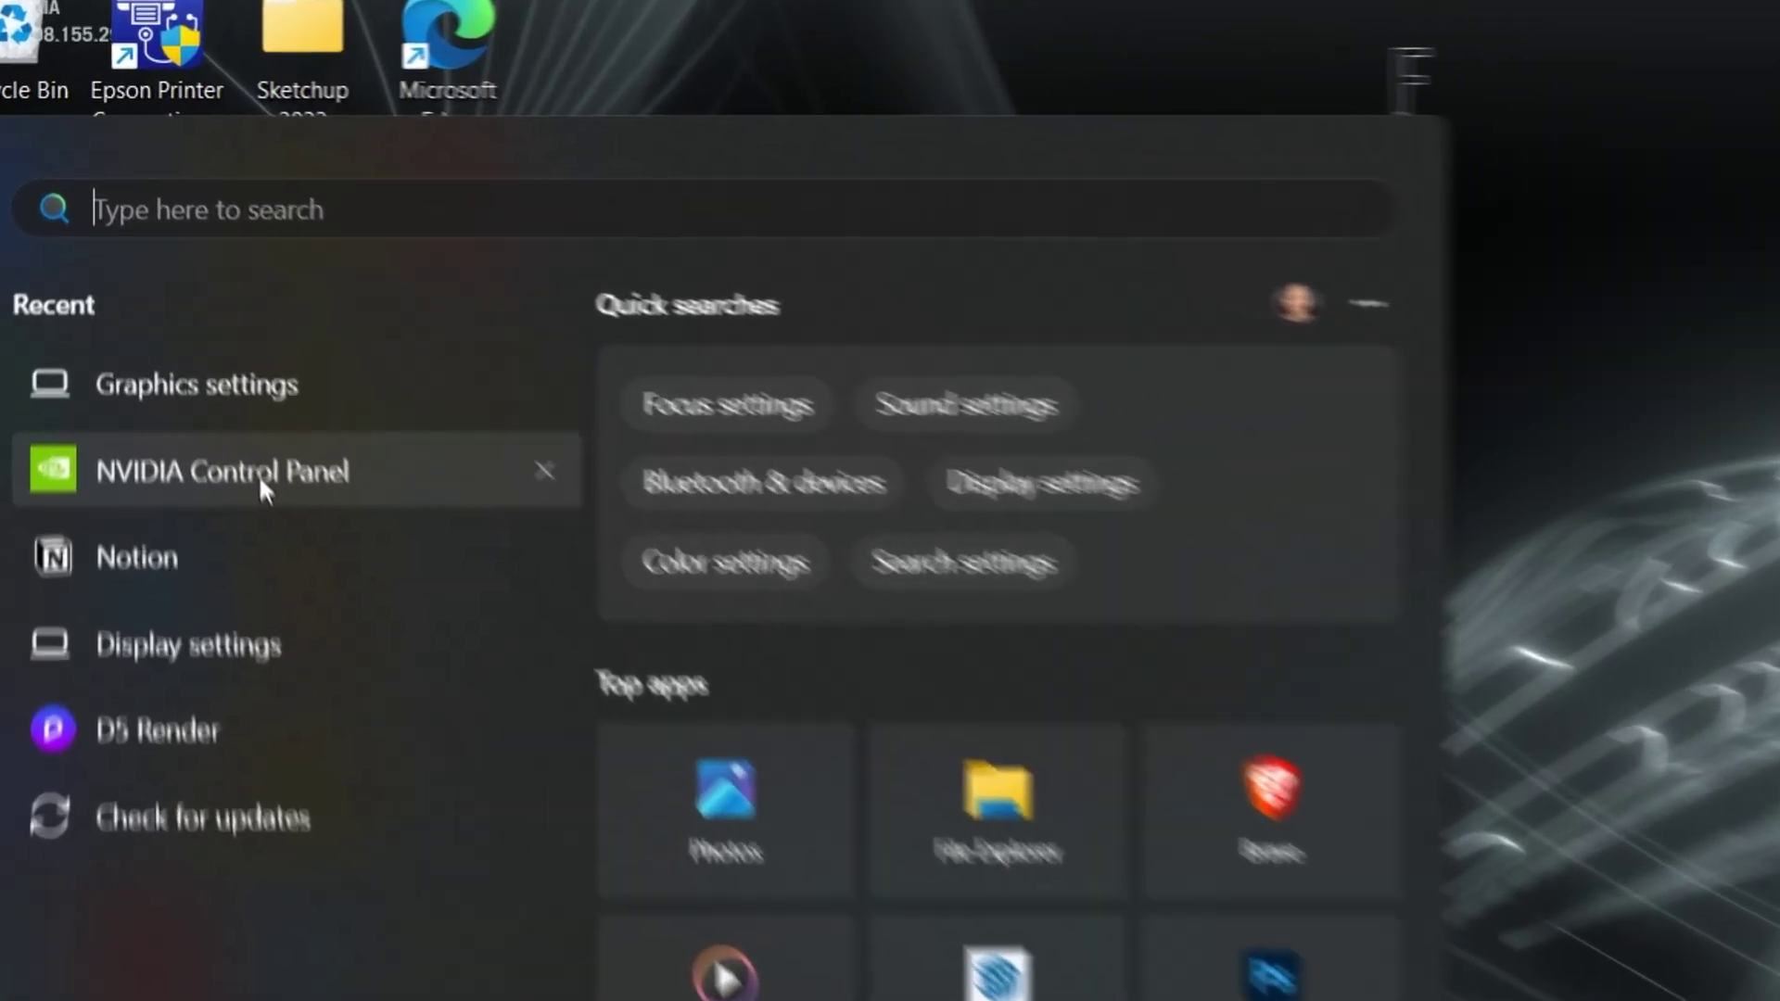
pyautogui.write('nvic')
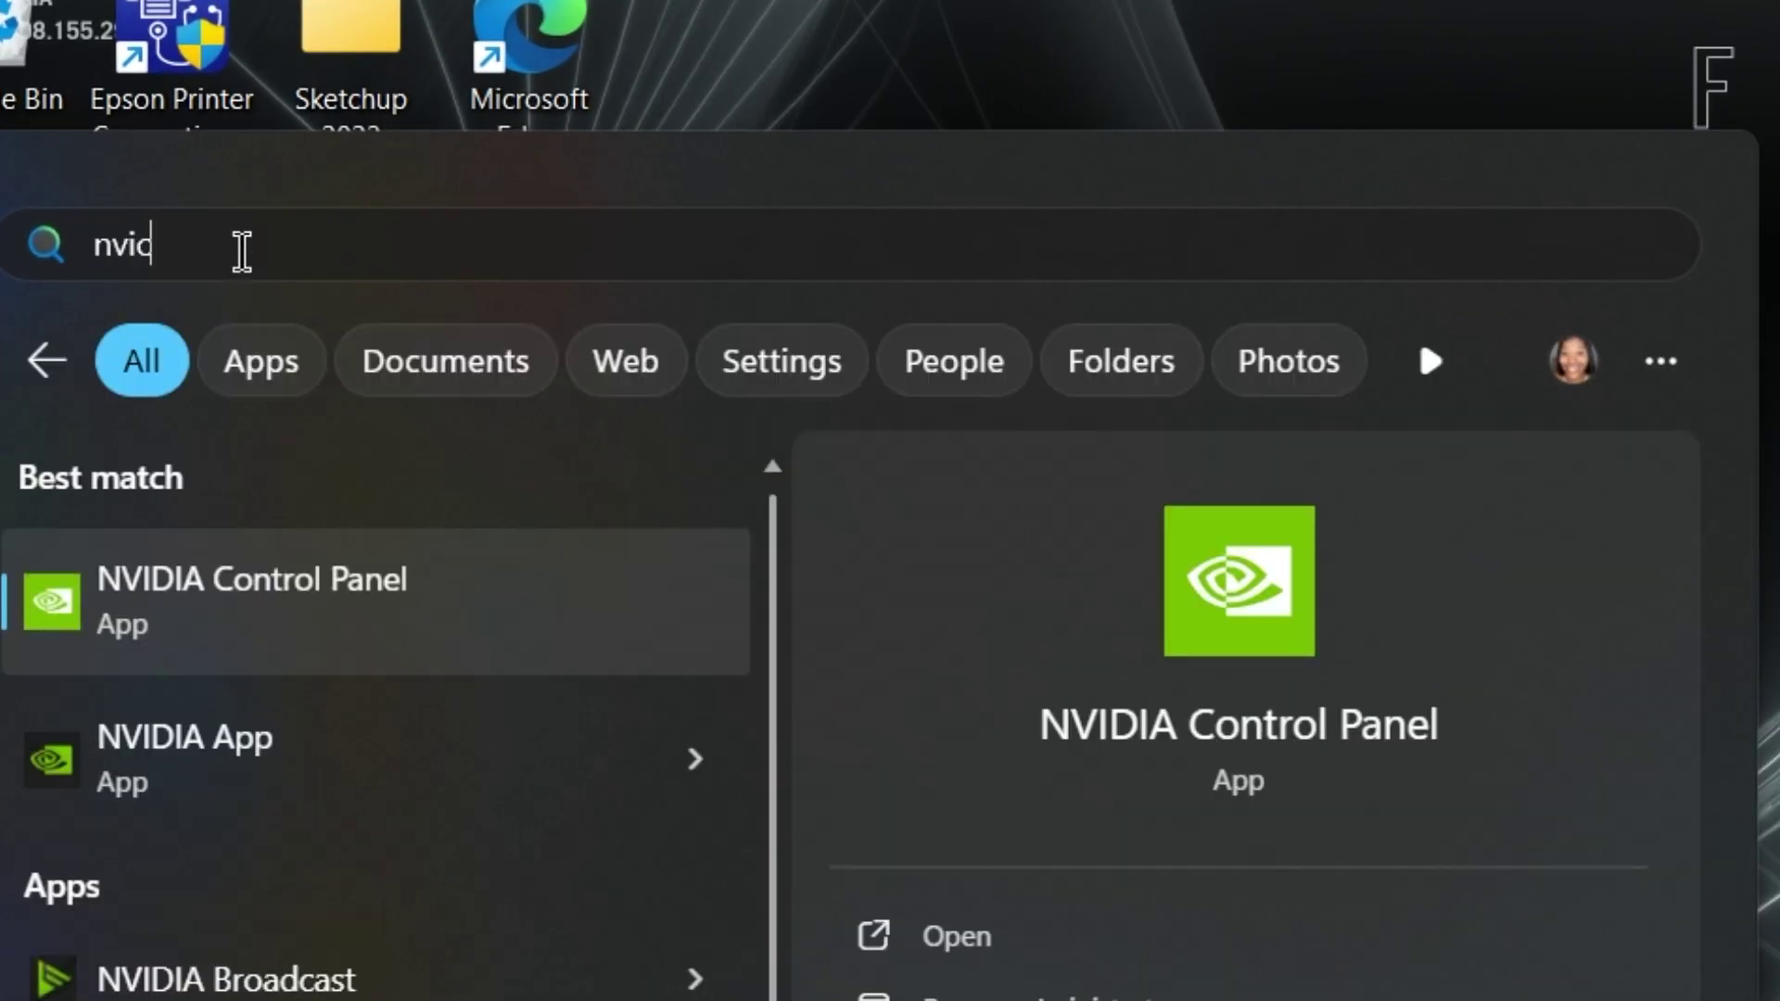
pyautogui.press('BackSpace')
pyautogui.write('dia control')
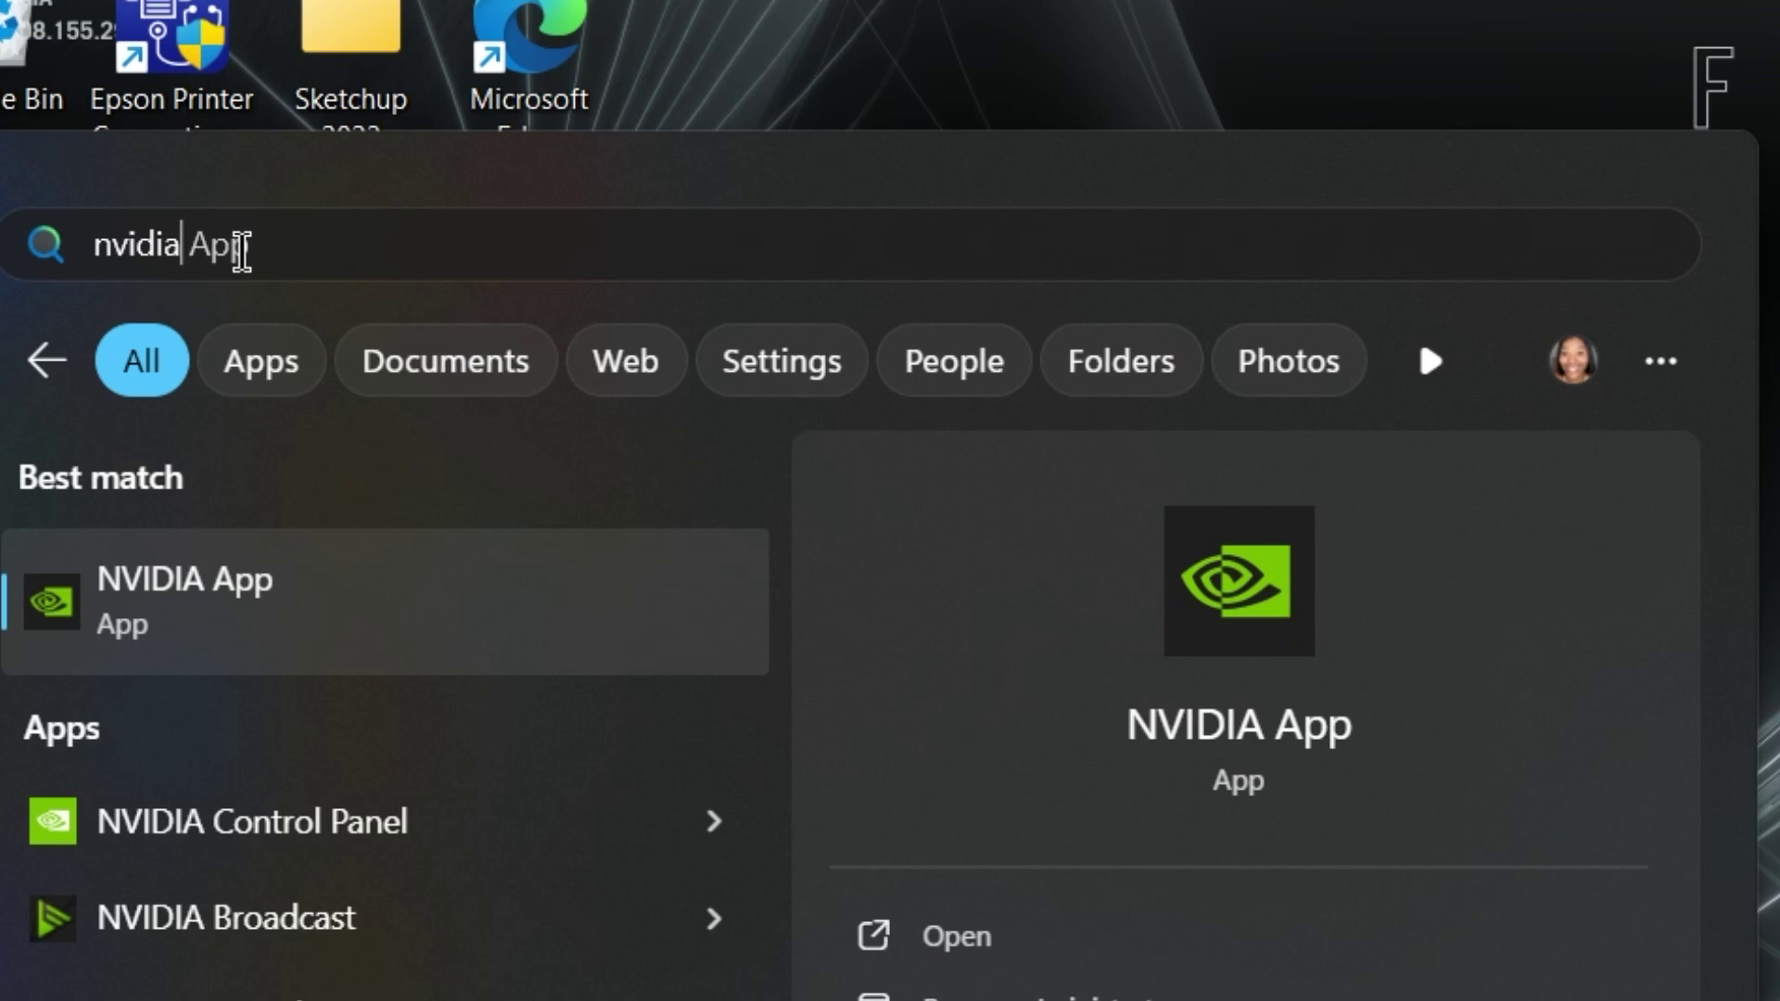
pyautogui.write(' panel')
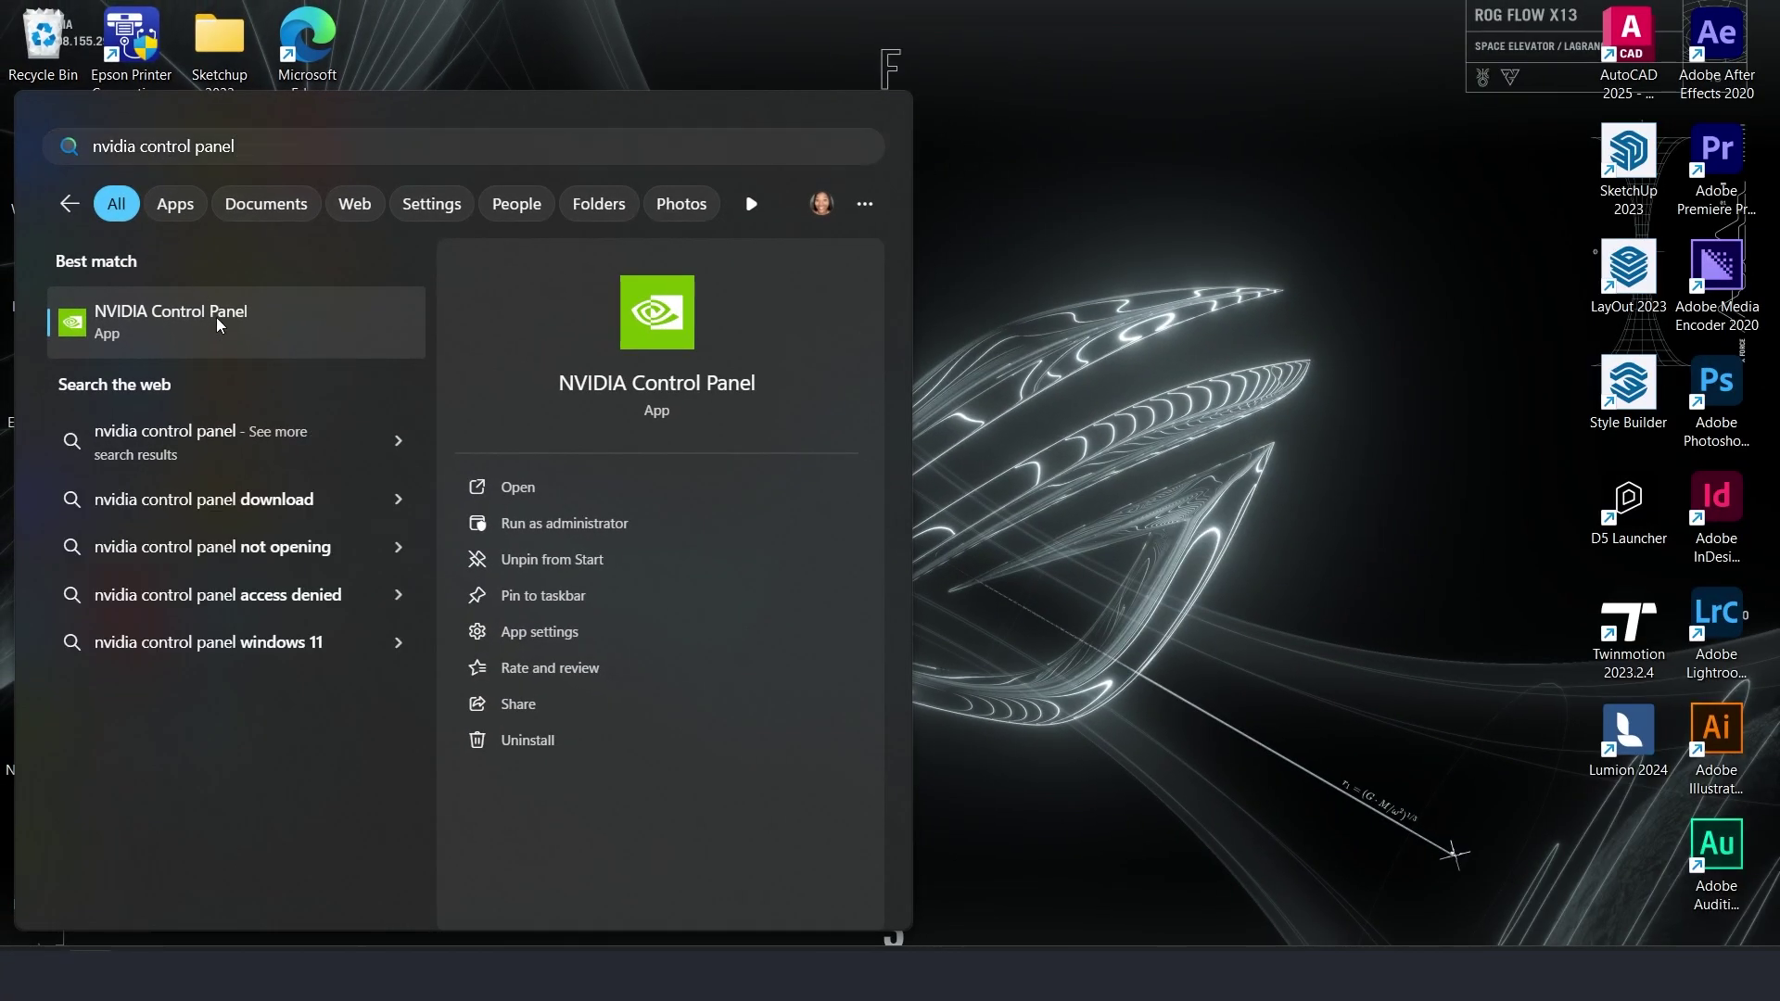
pyautogui.click(216, 319)
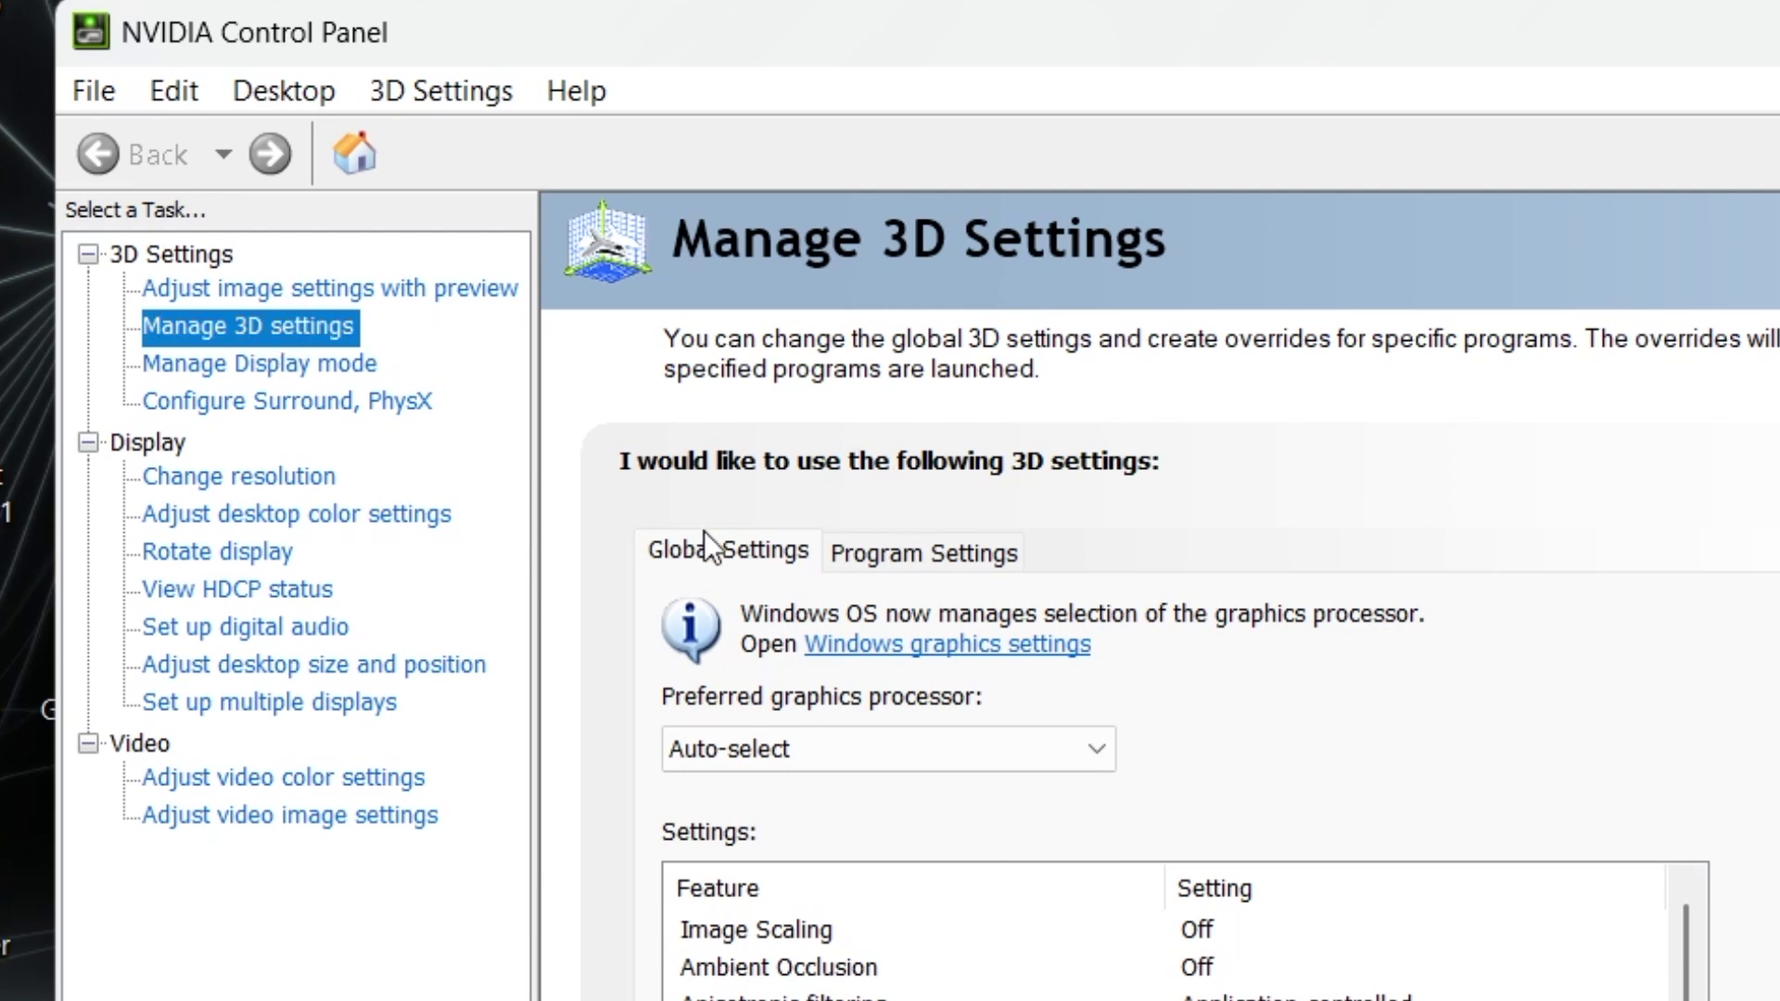
# - In the program-specific 3D settings, choose Trimble SketchUp (style builder.exe) as the program to customize
pyautogui.click(936, 547)
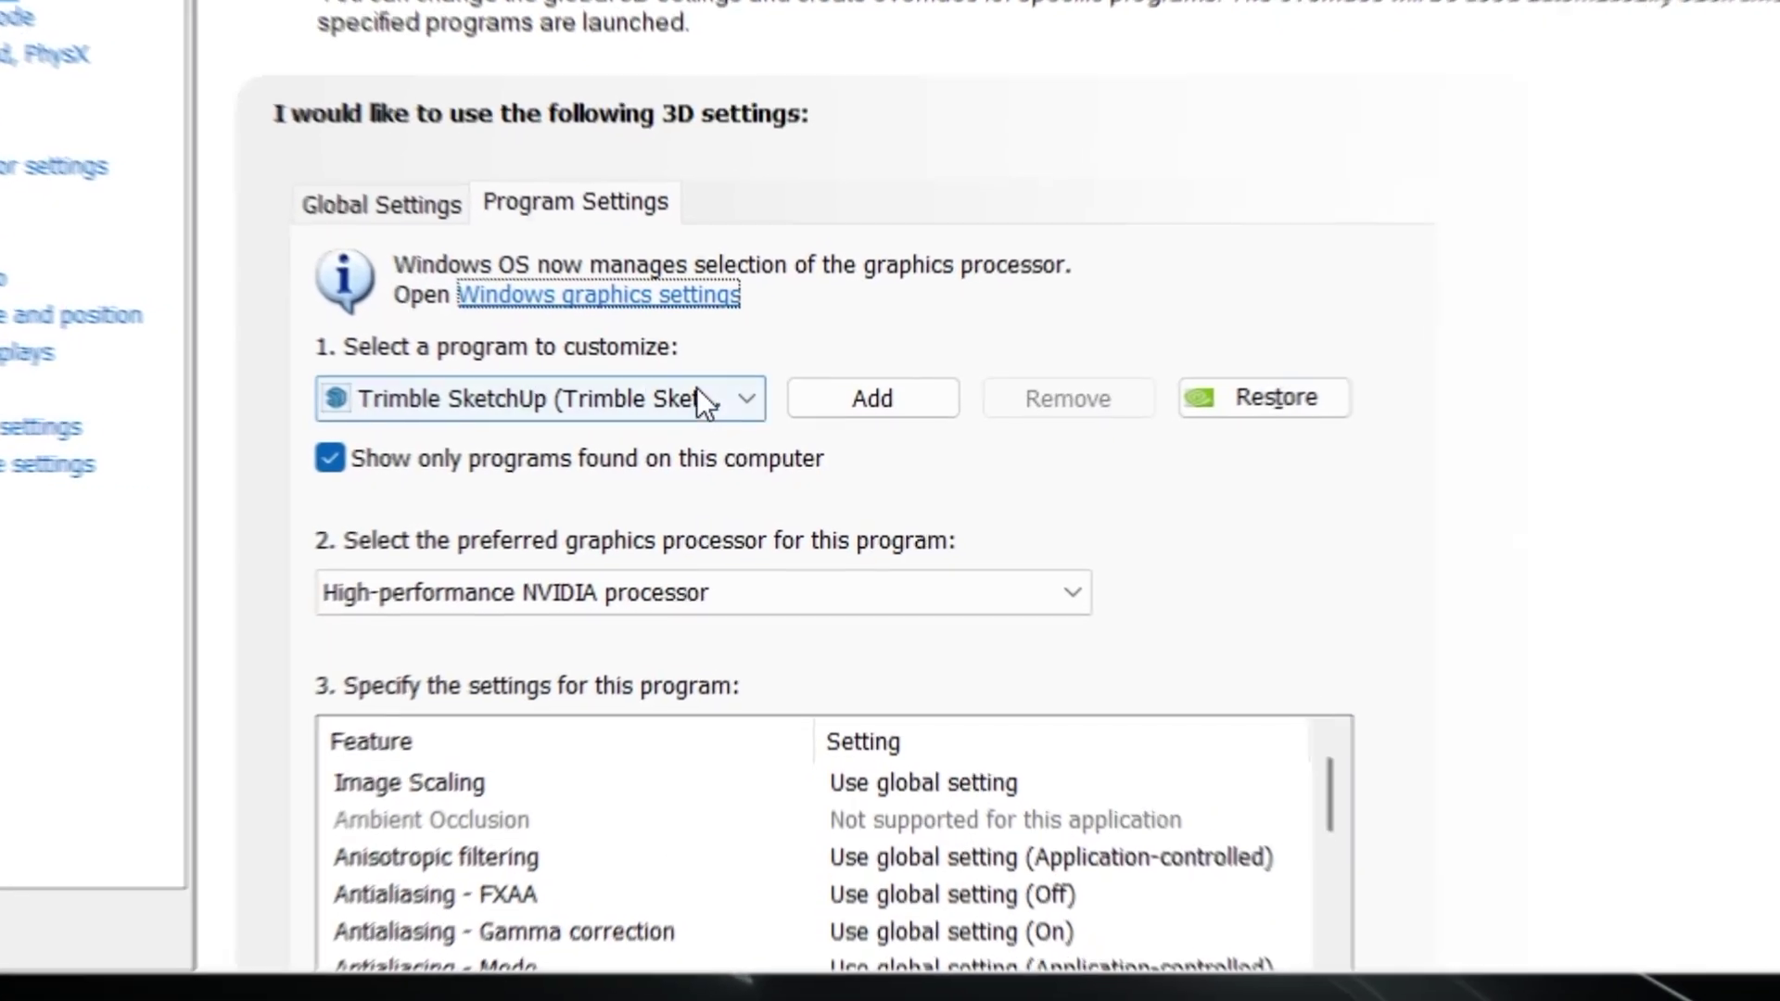
pyautogui.click(770, 442)
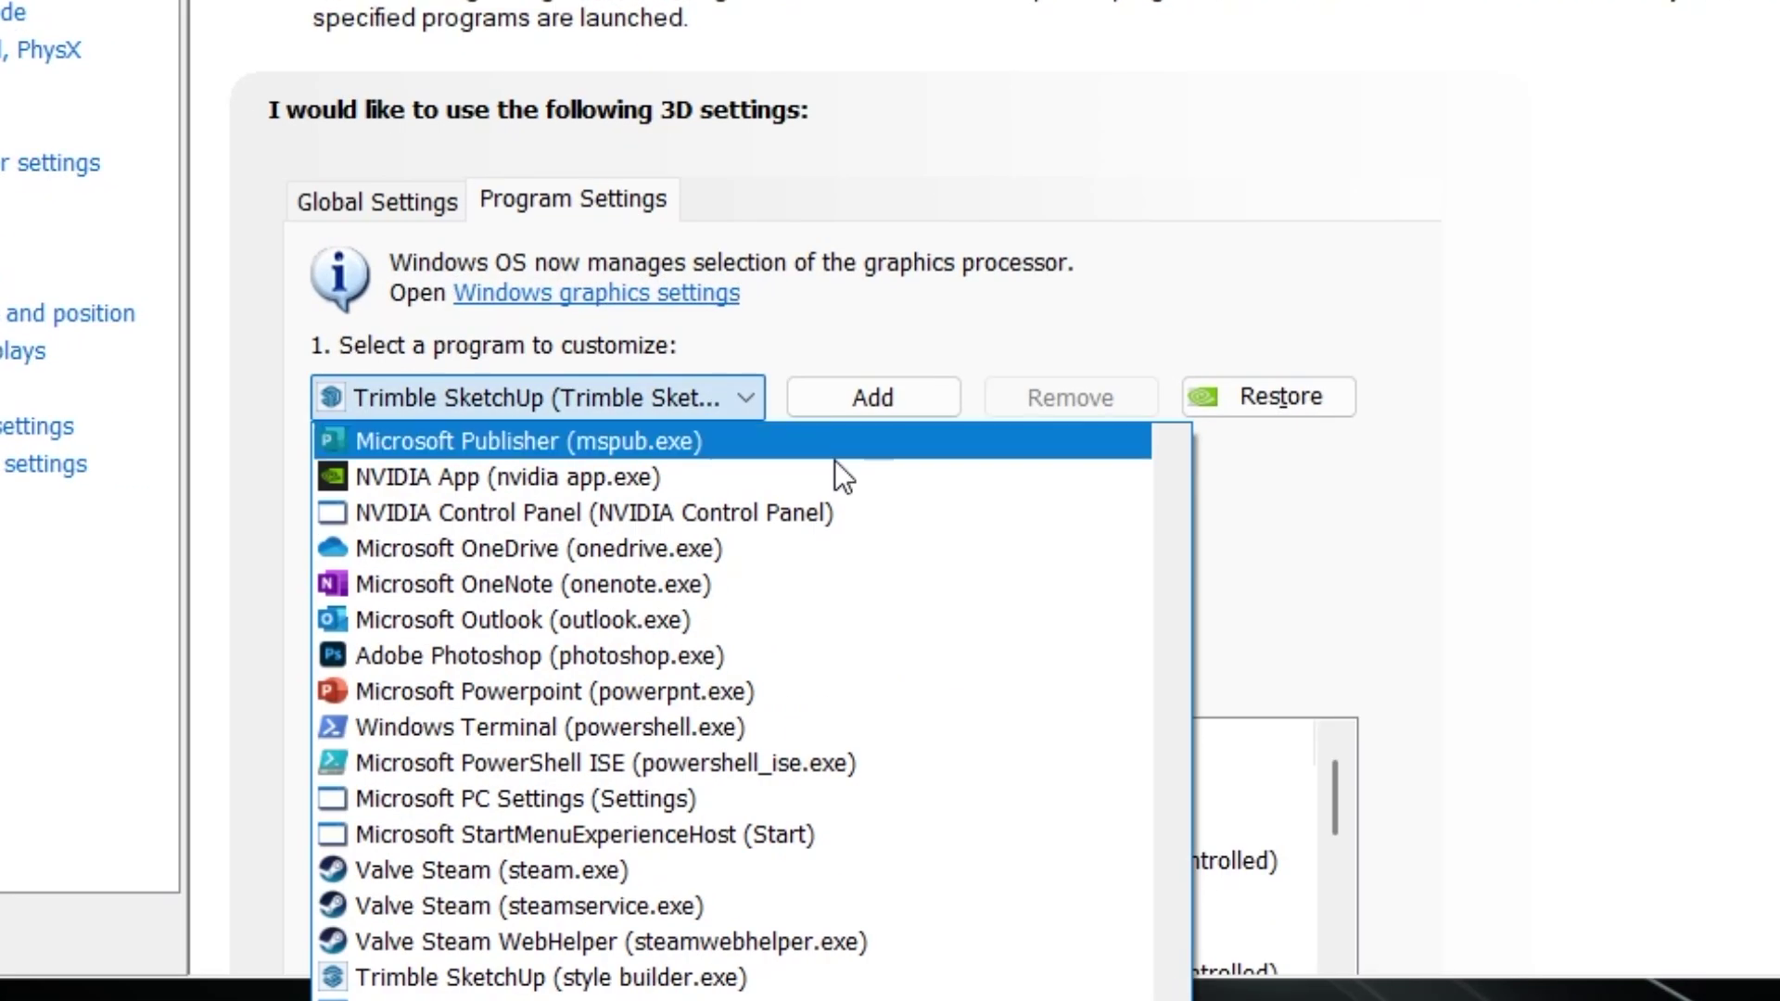
pyautogui.scroll(9, 862, 491)
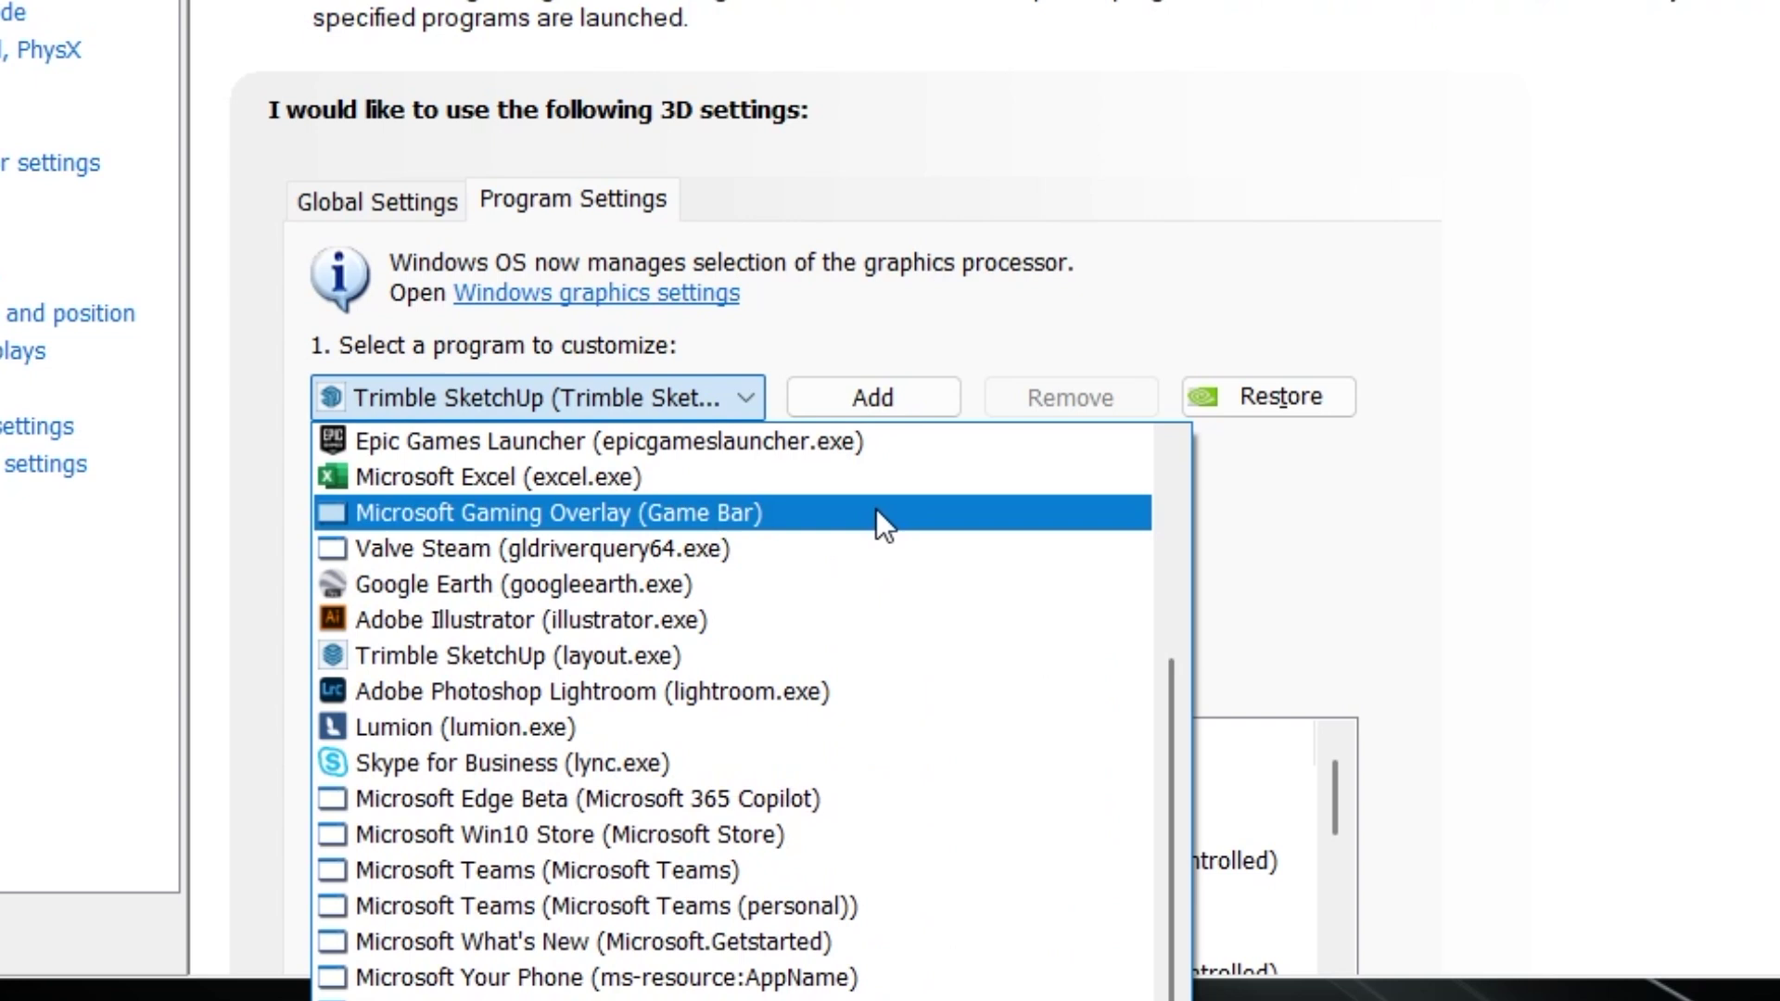
pyautogui.scroll(-9, 876, 509)
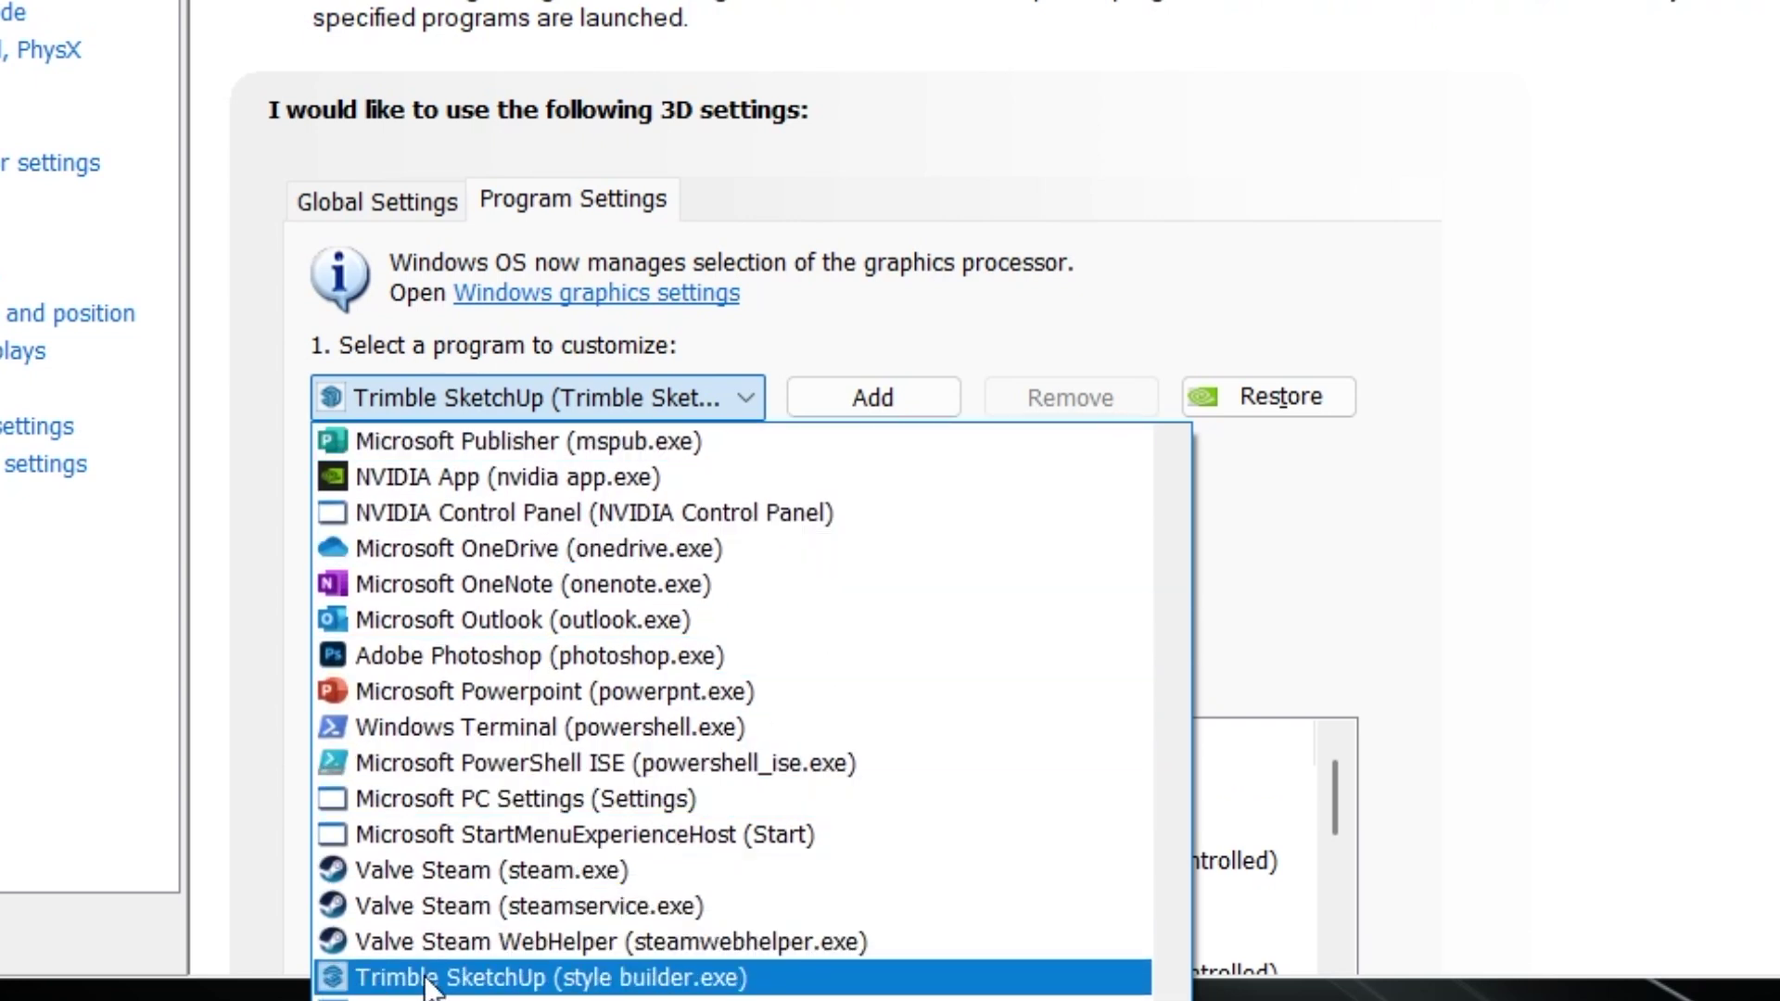
pyautogui.click(594, 978)
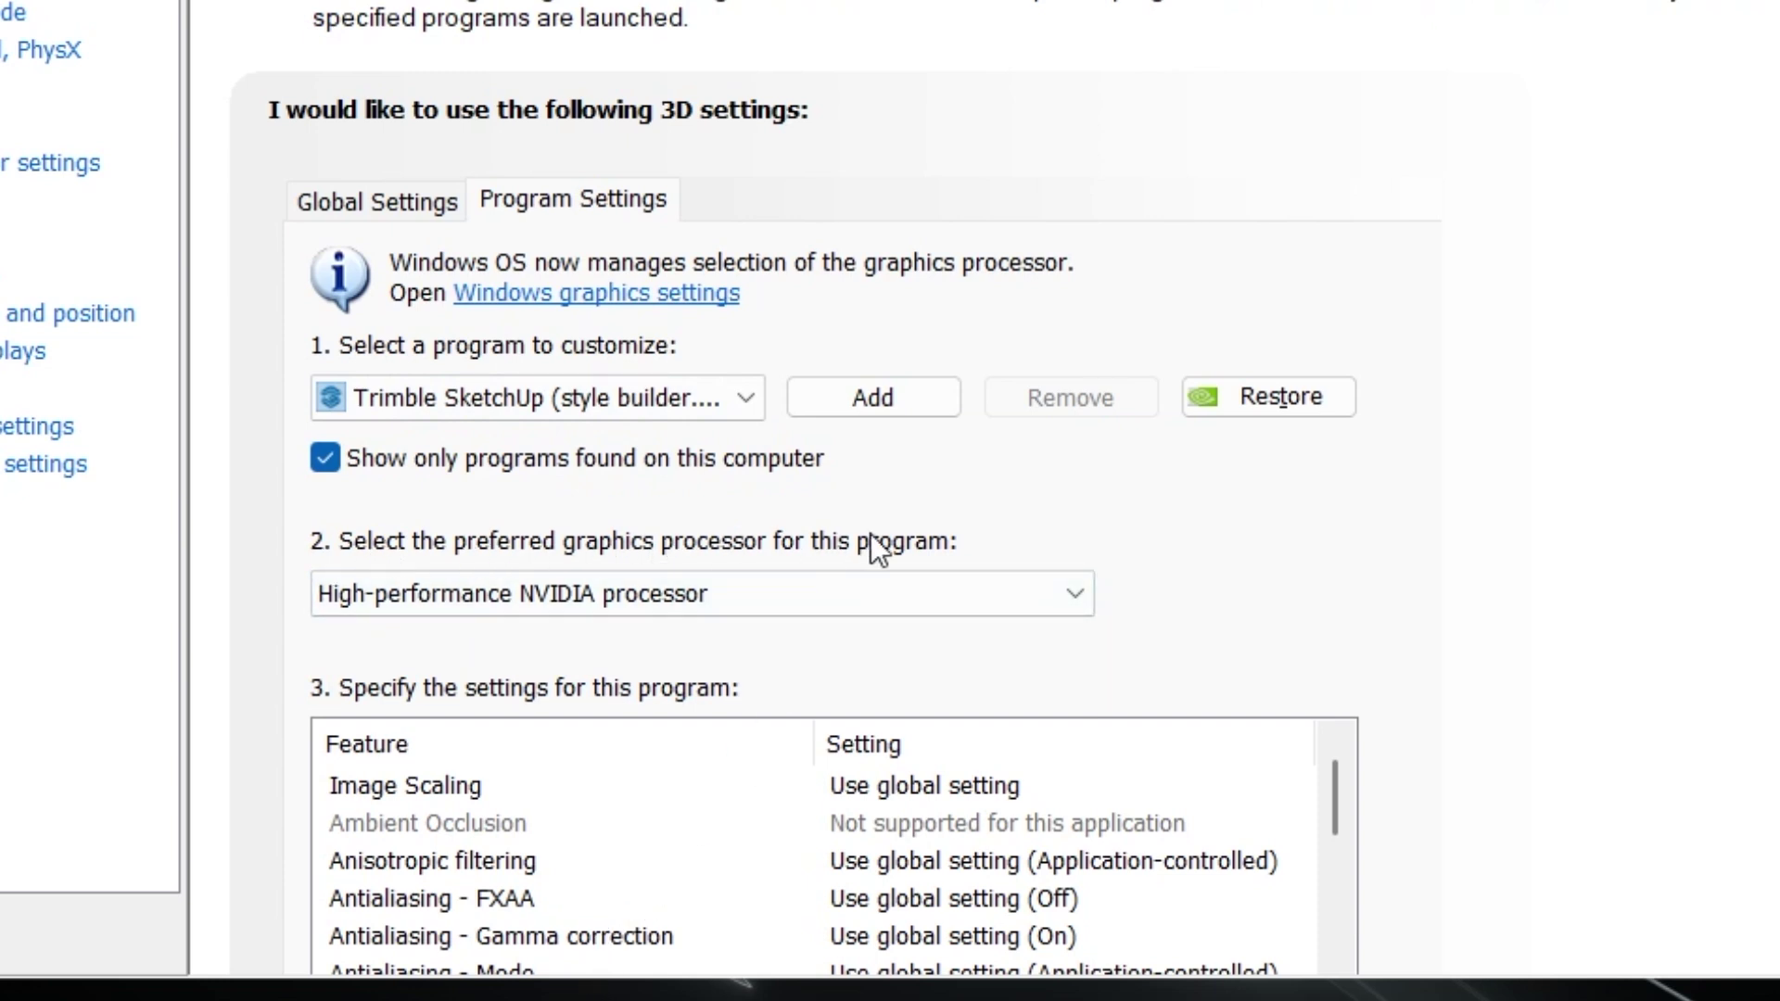
# - Set the preferred graphics processor for this program to High-performance NVIDIA processor and close the NVIDIA Control Panel
pyautogui.click(1018, 603)
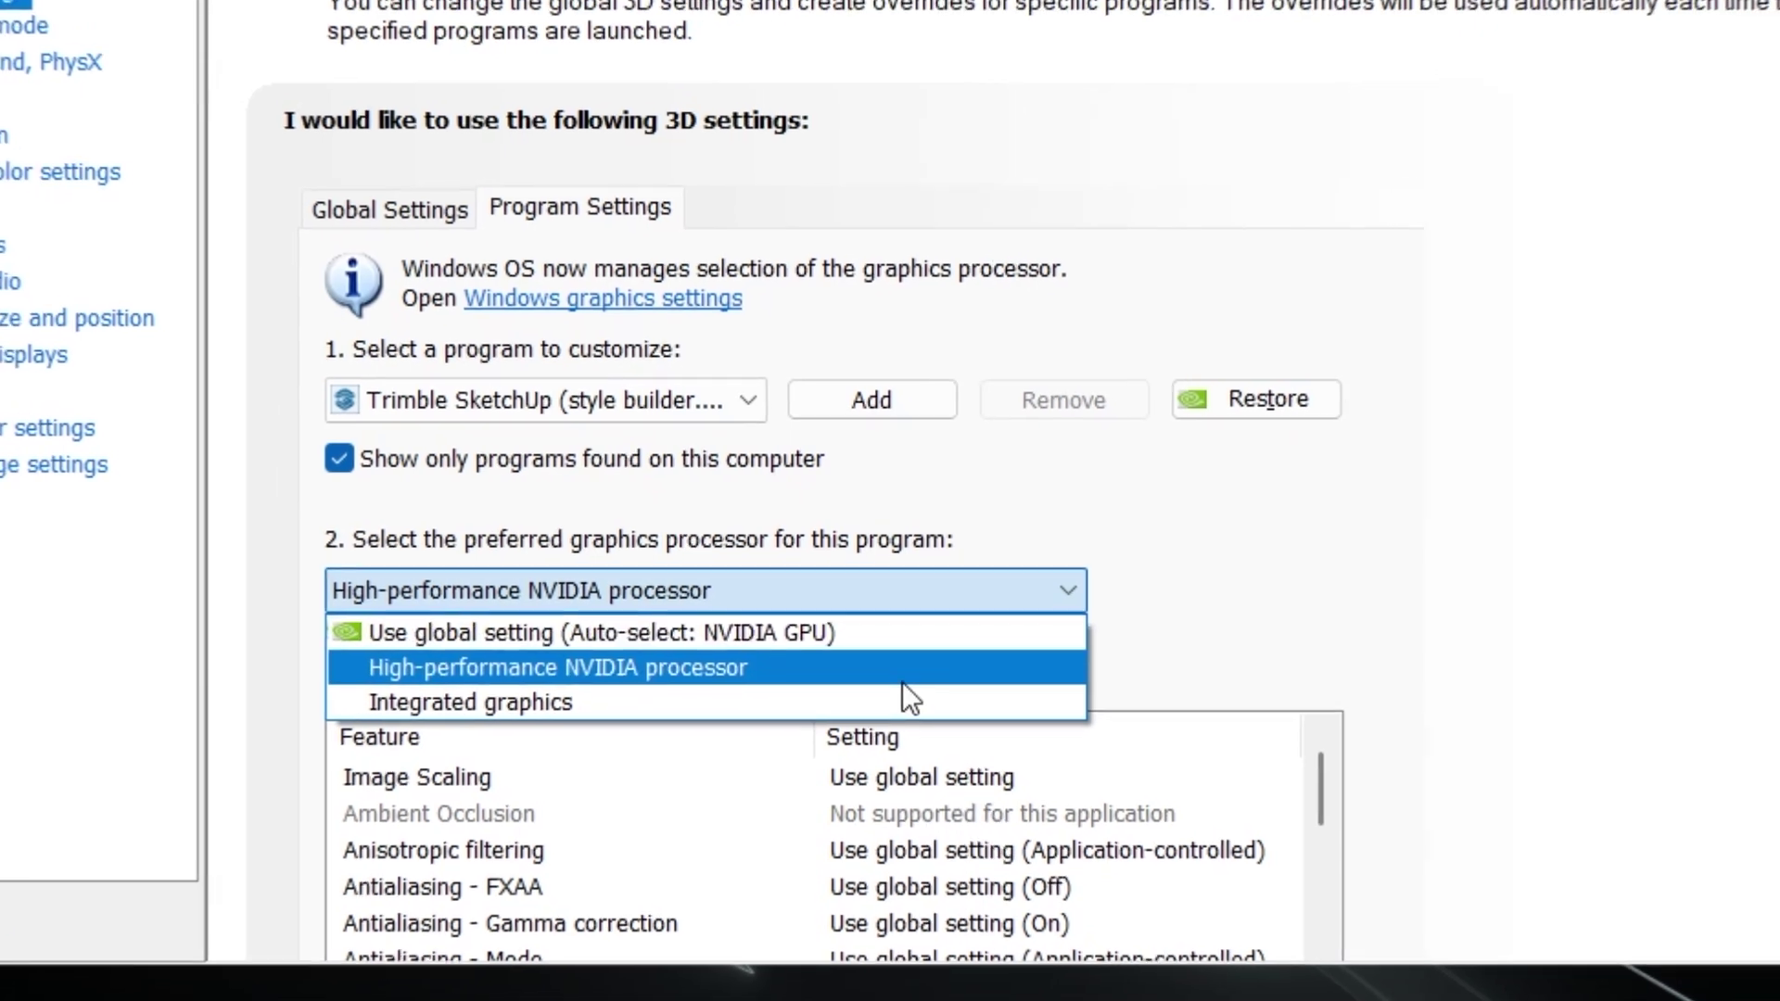
pyautogui.click(903, 682)
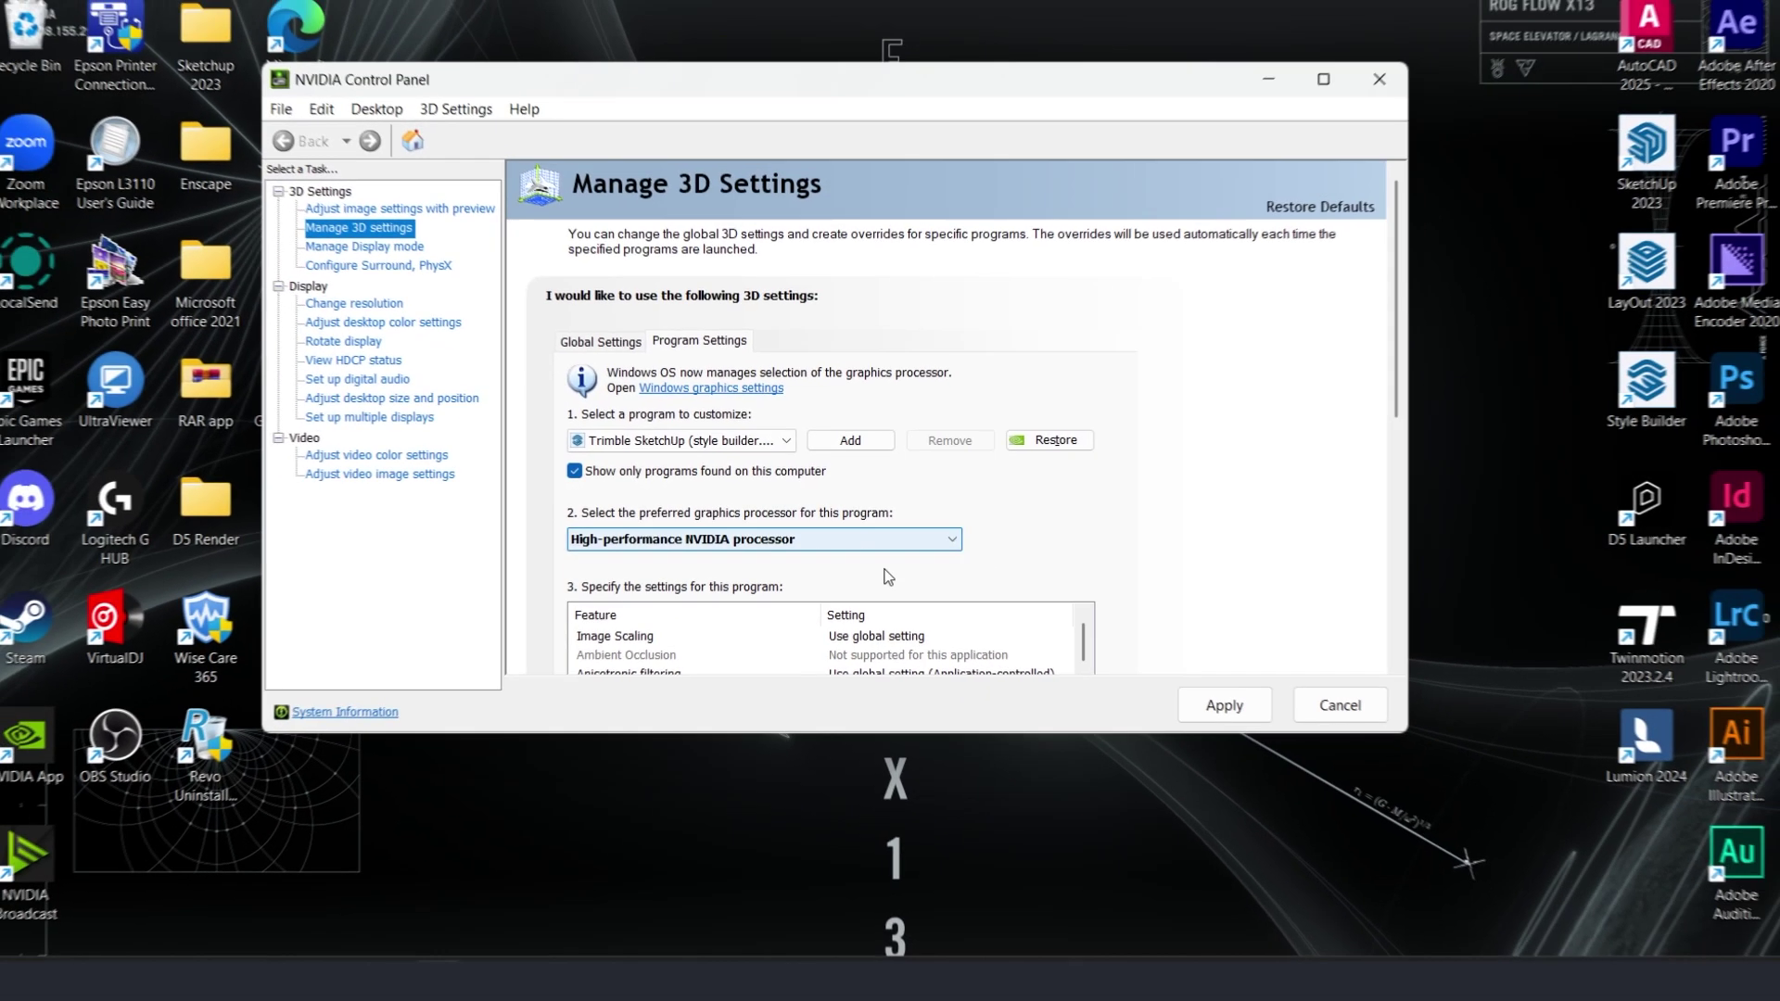
pyautogui.hotkey('alt', 'F4')
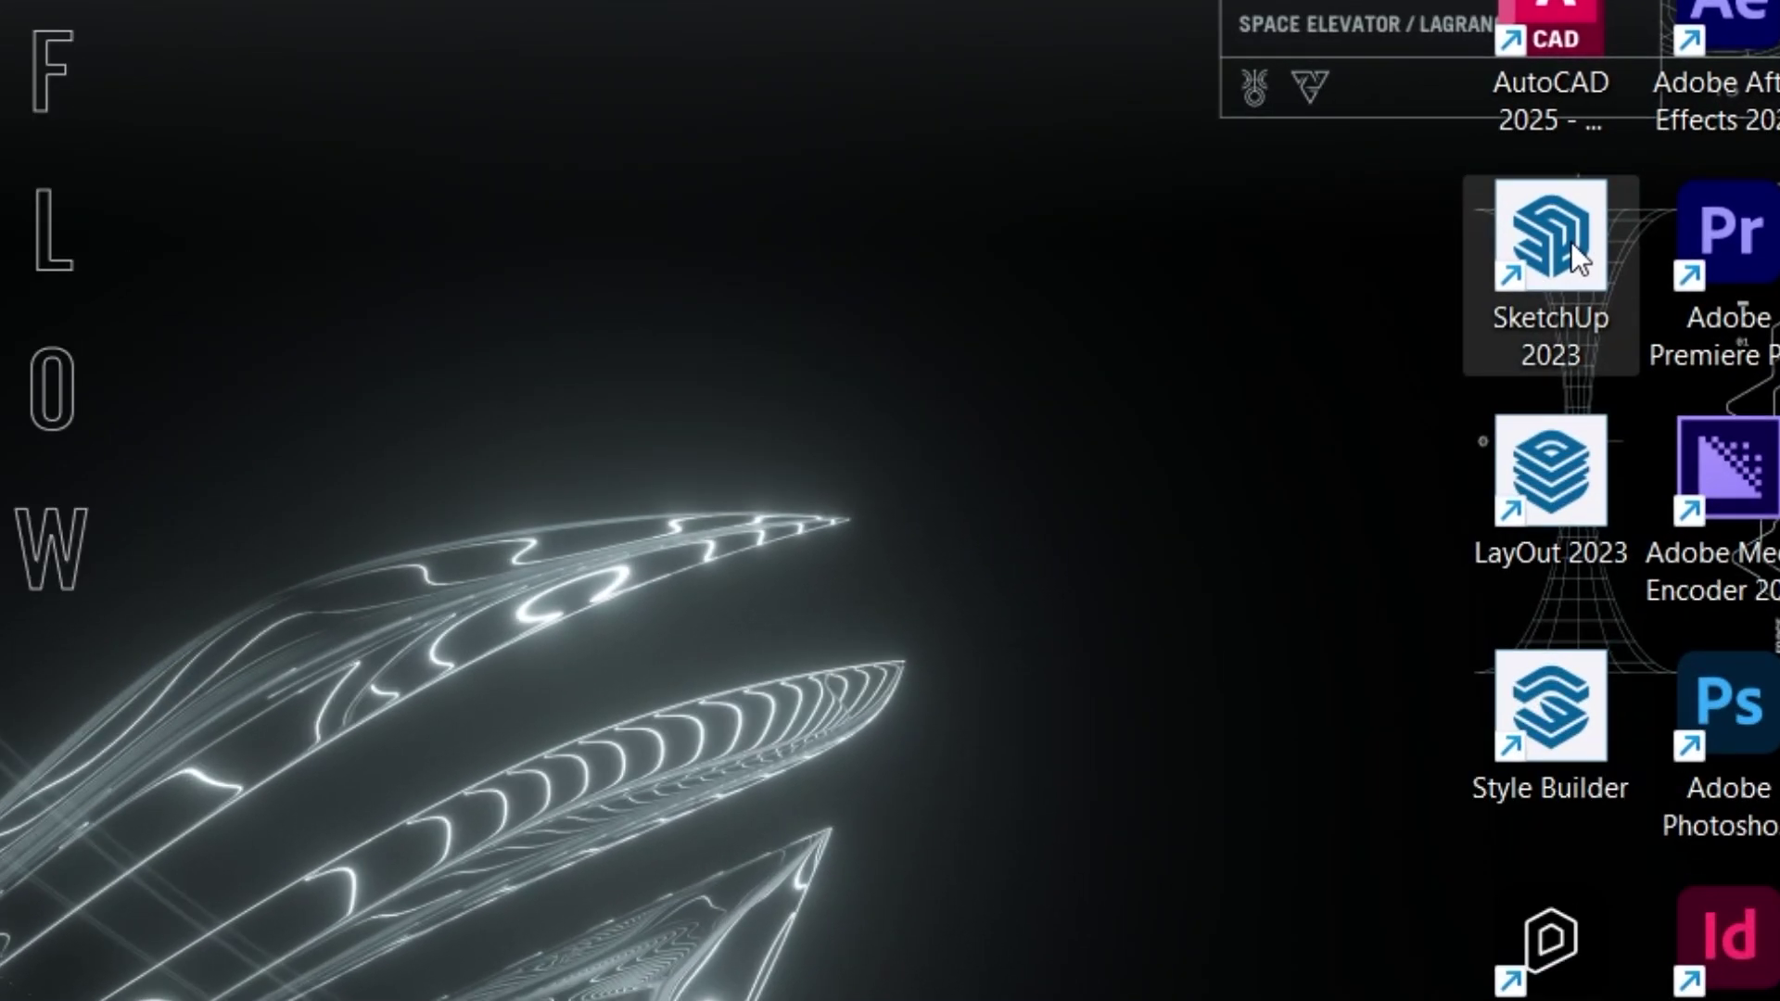
# - Open the file location of the SketchUp 2023 desktop shortcut and copy the folder path
pyautogui.rightClick(1572, 250)
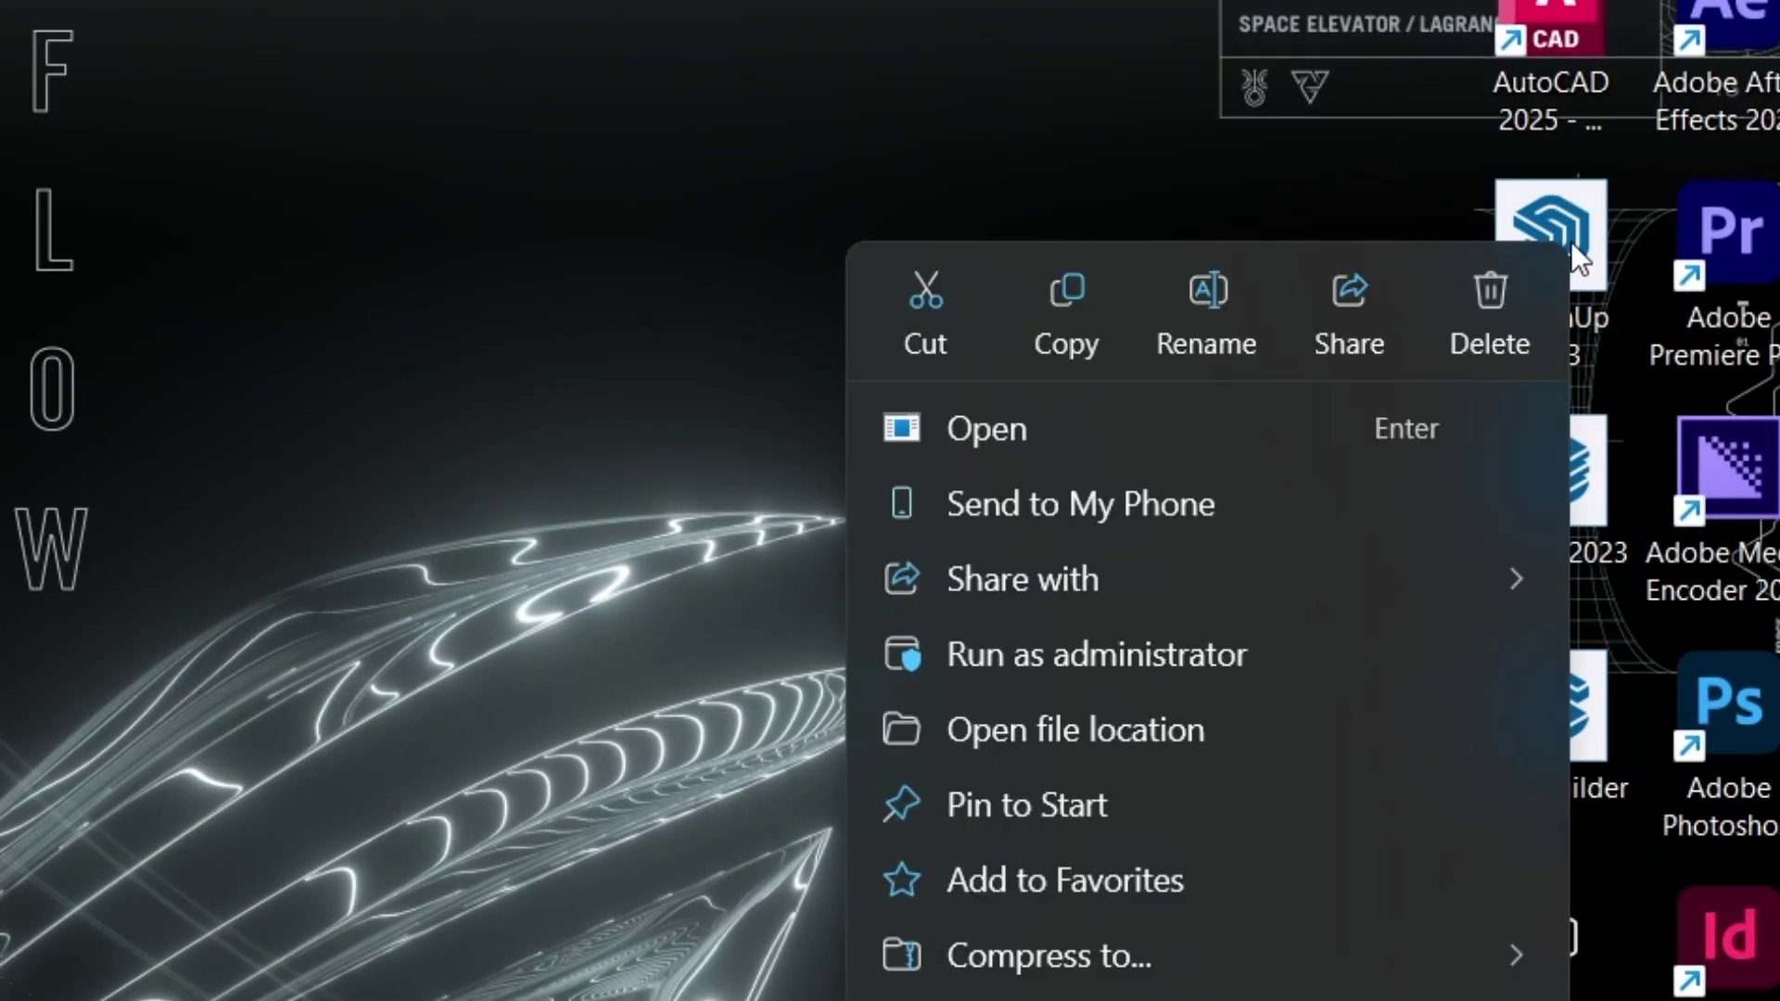
pyautogui.click(1148, 719)
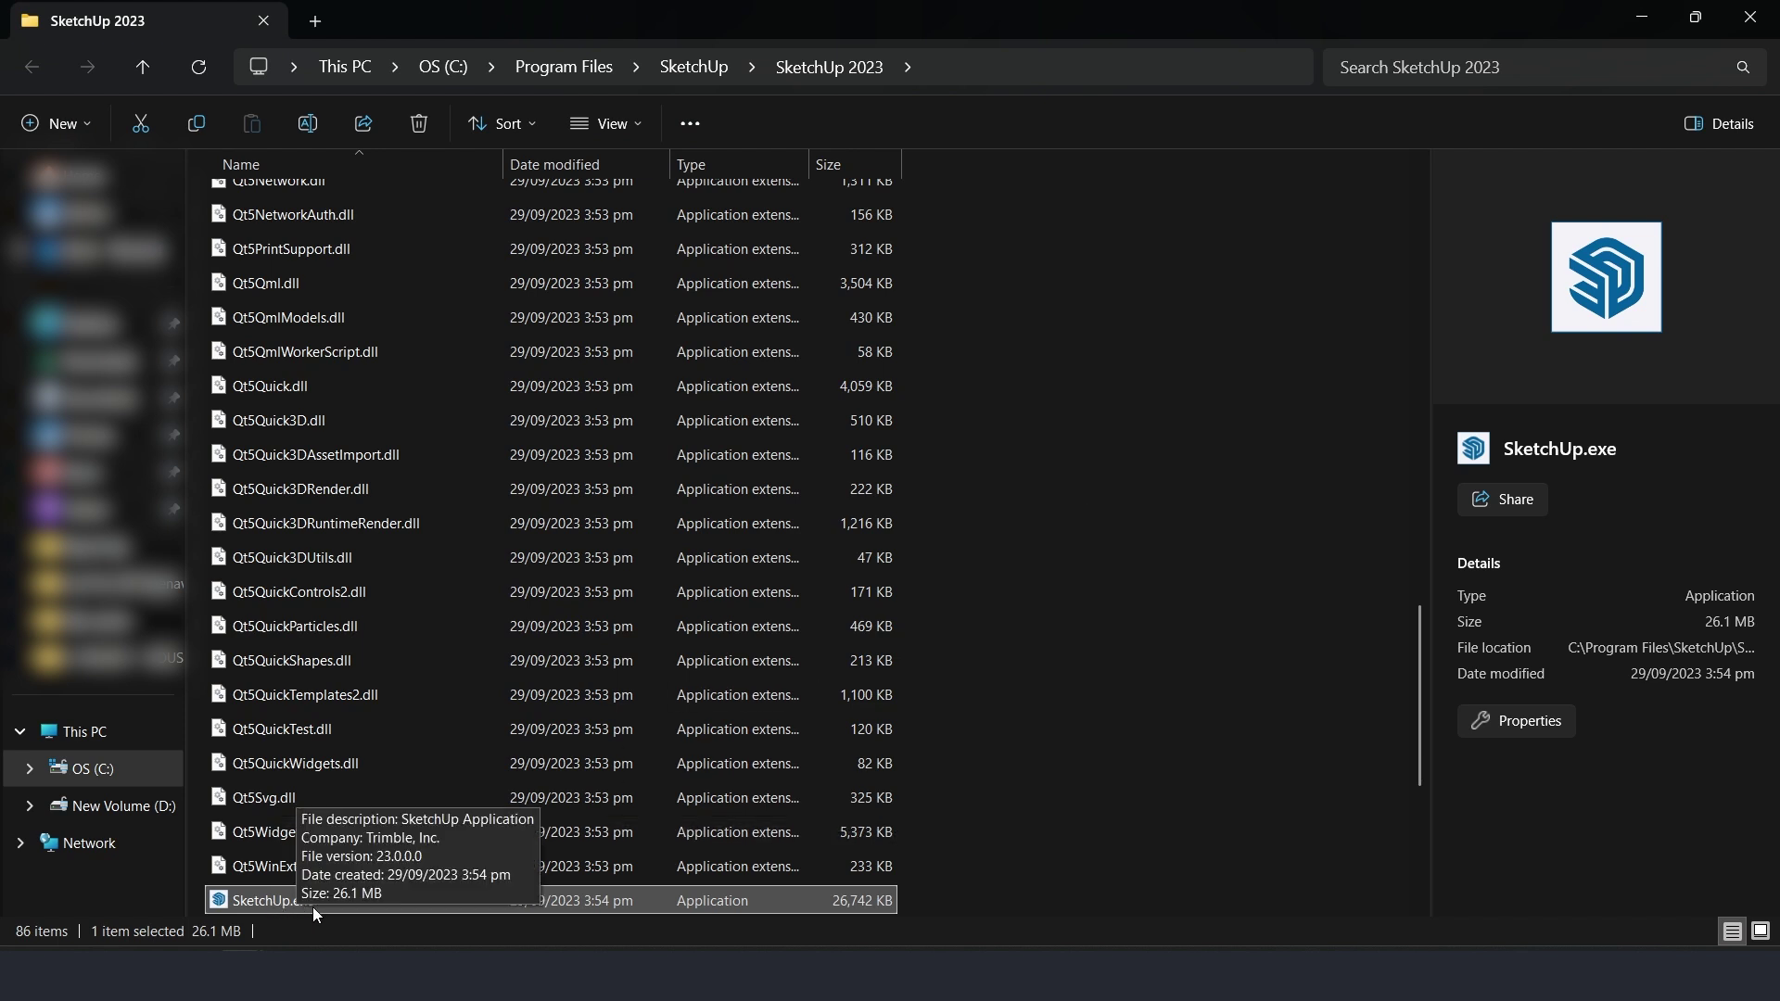
pyautogui.click(1033, 67)
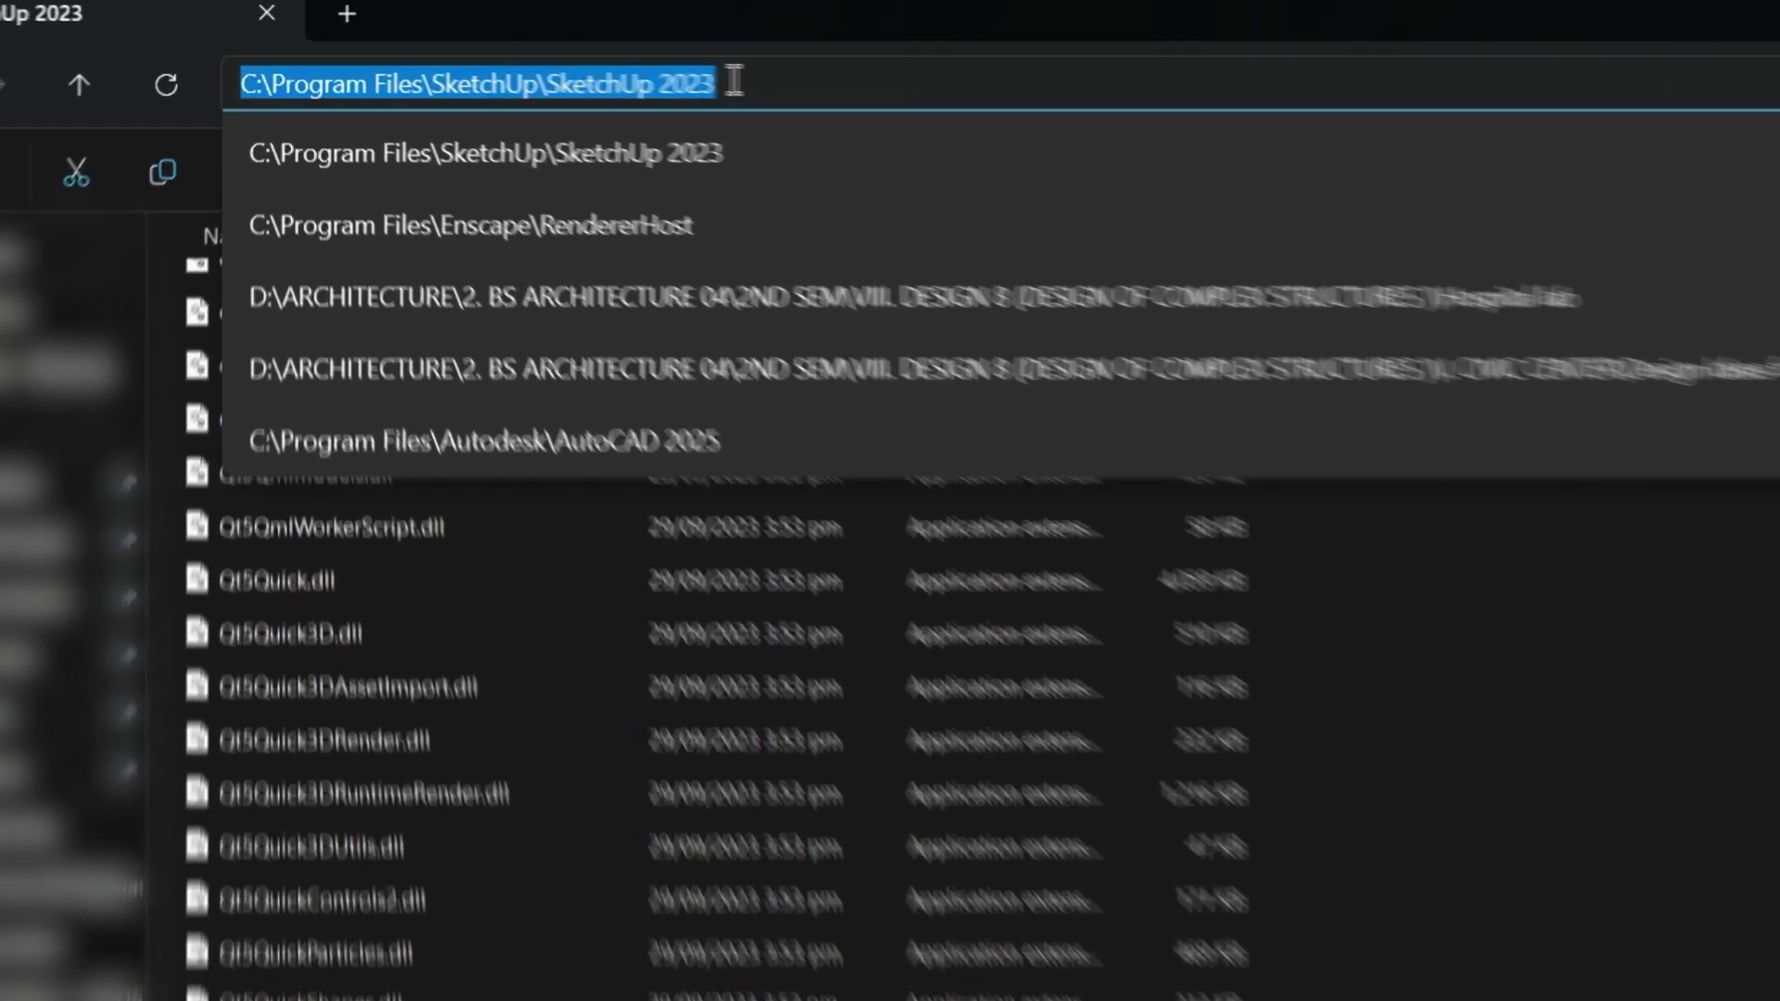
pyautogui.rightClick(571, 63)
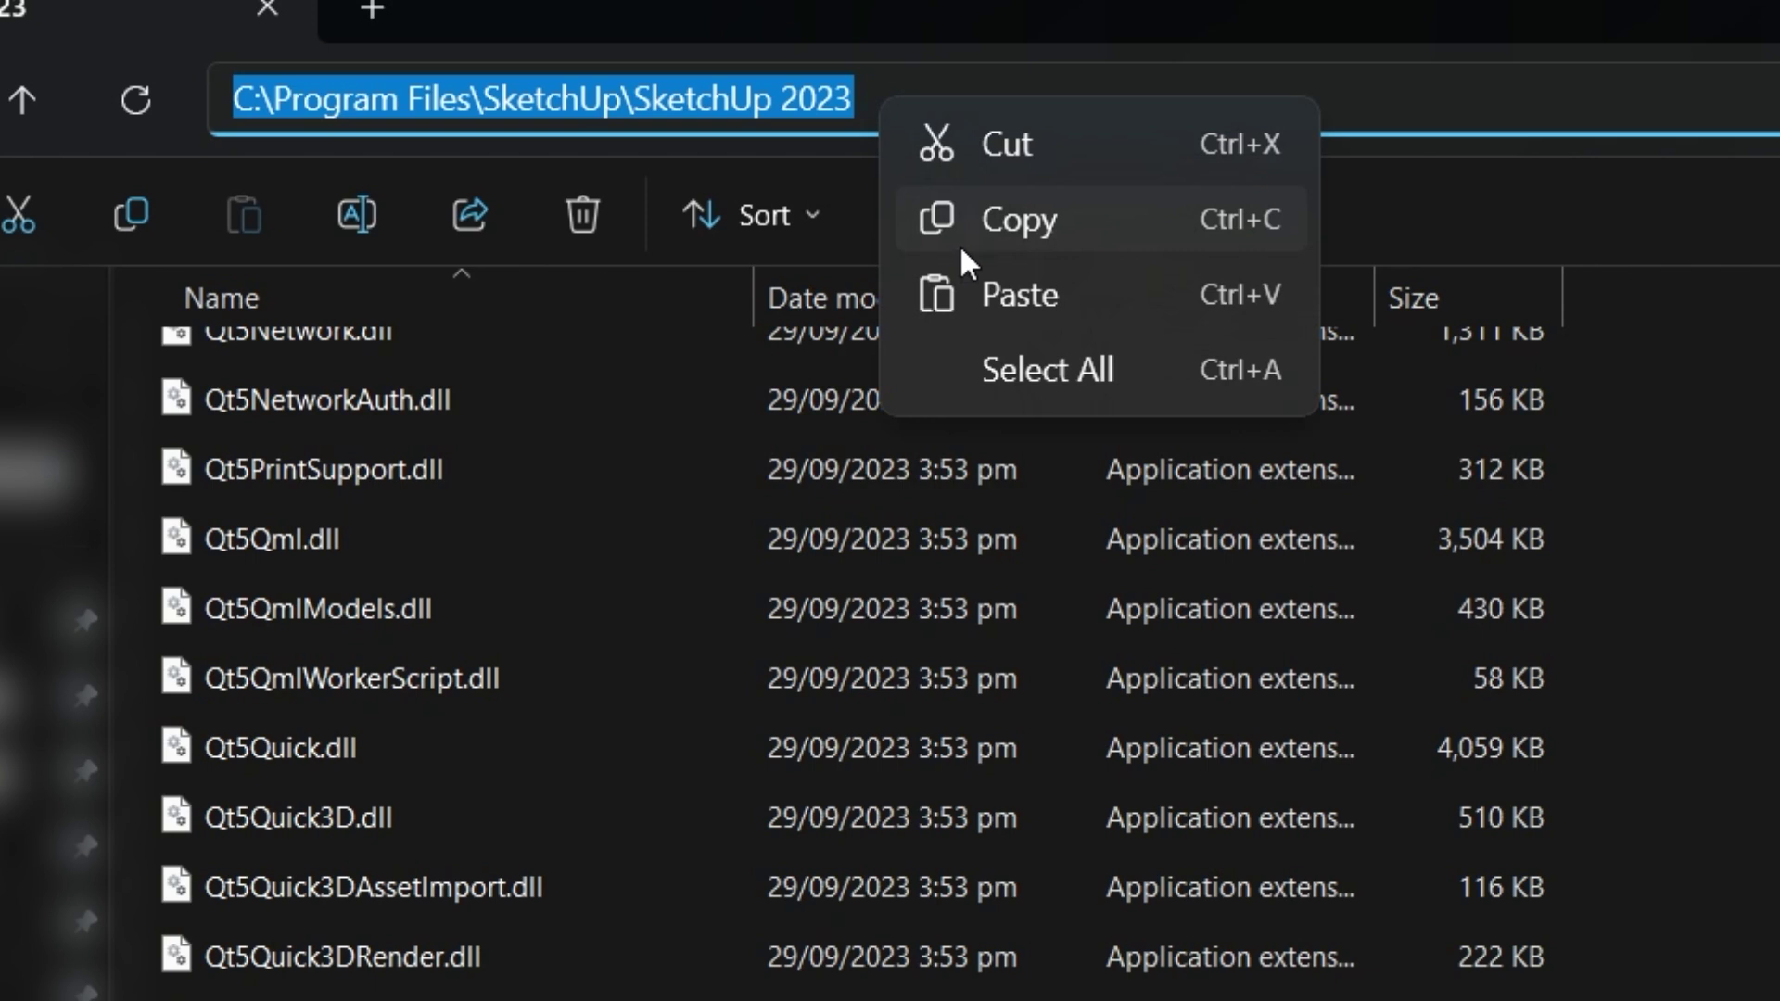
pyautogui.click(1020, 220)
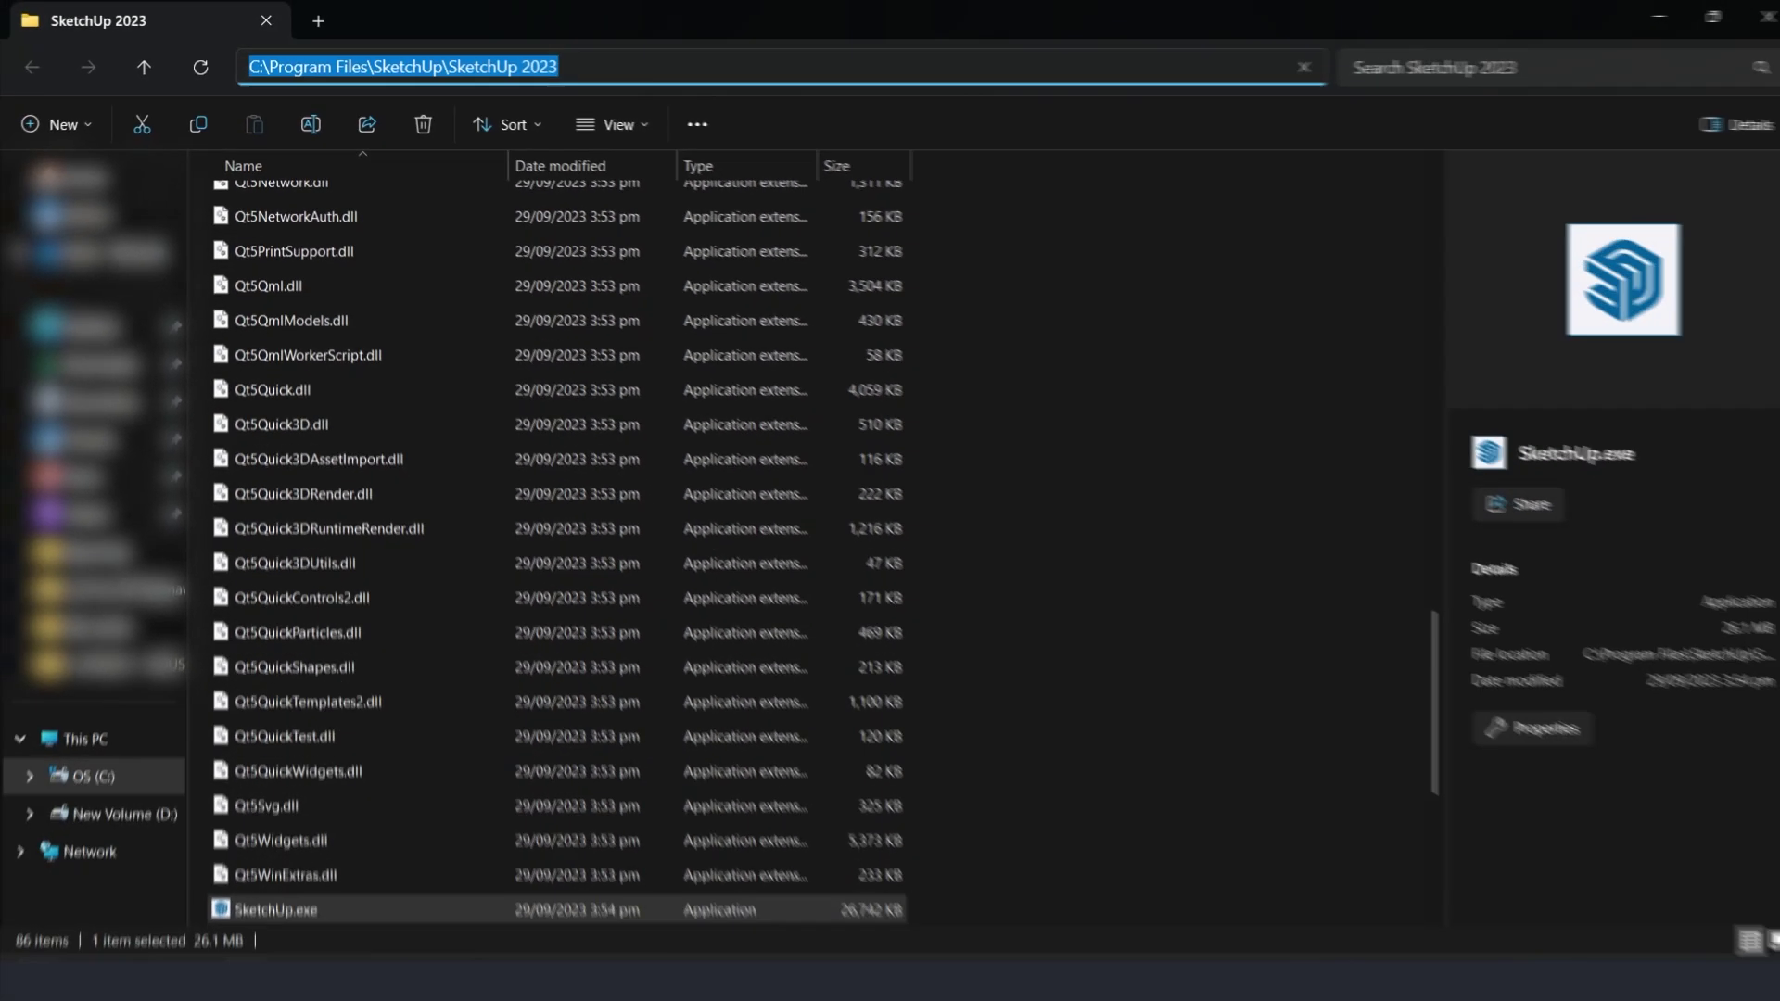
# - Search Windows for "graphic settings" and open the Graphics settings
pyautogui.press('super')
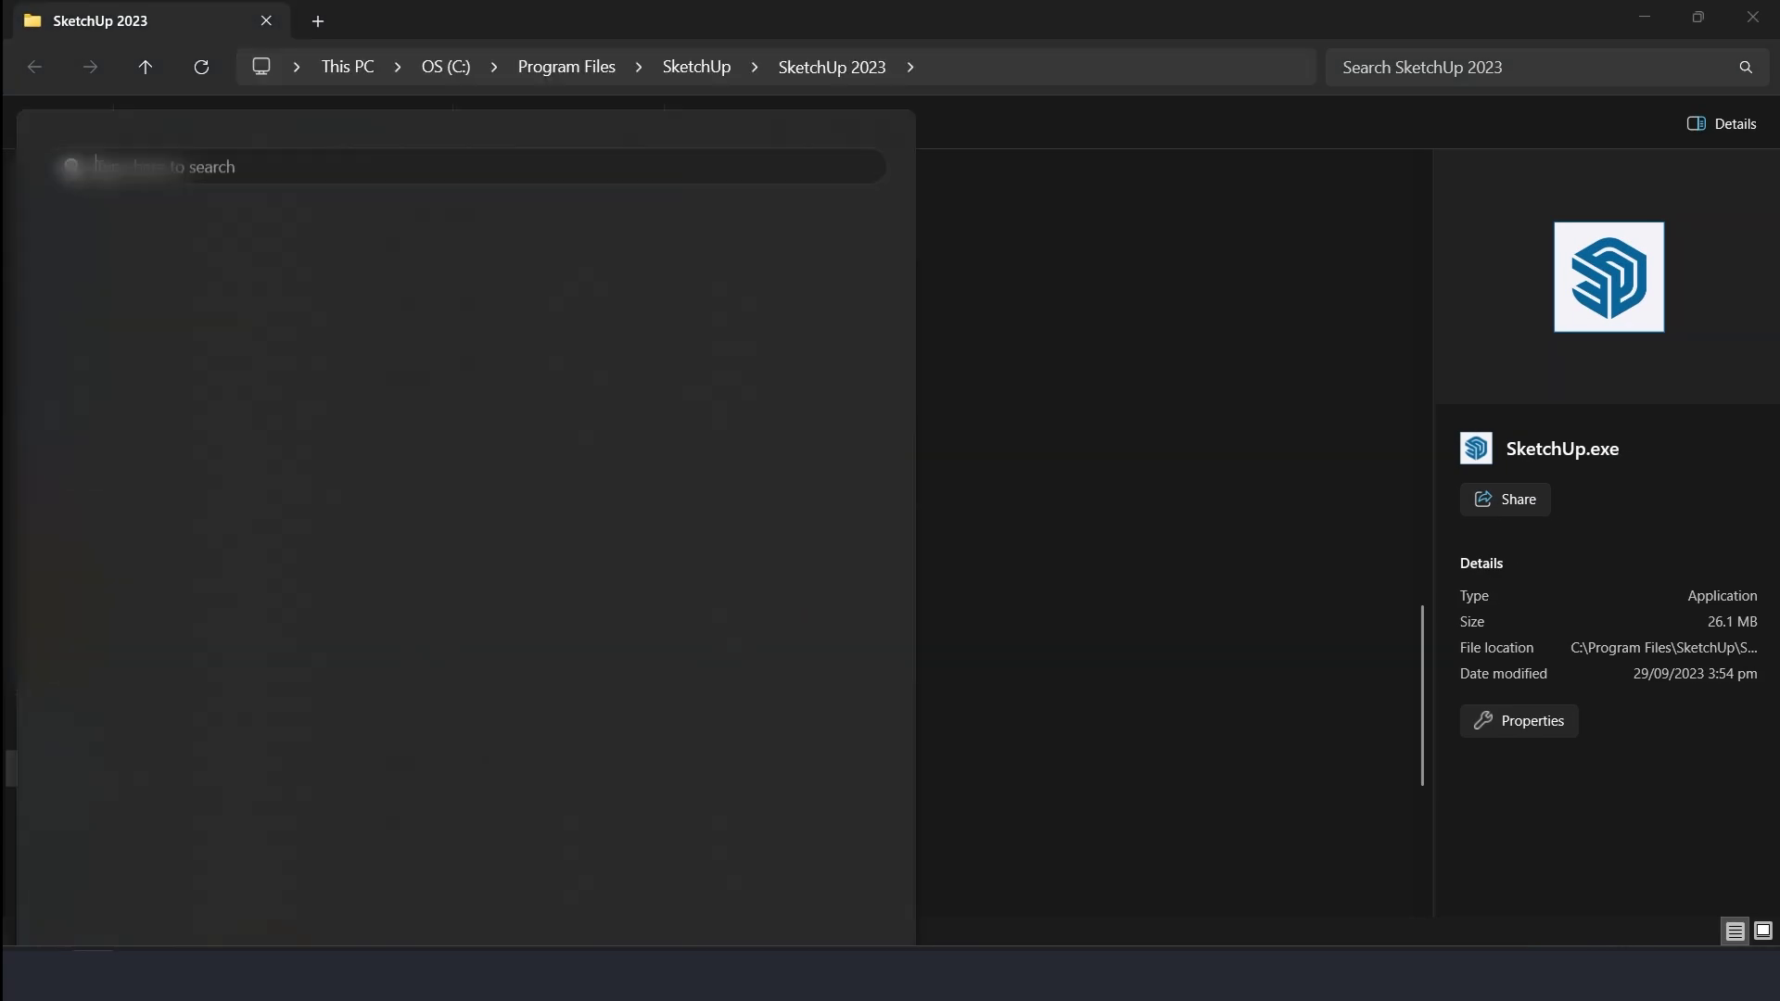
pyautogui.write('graphic')
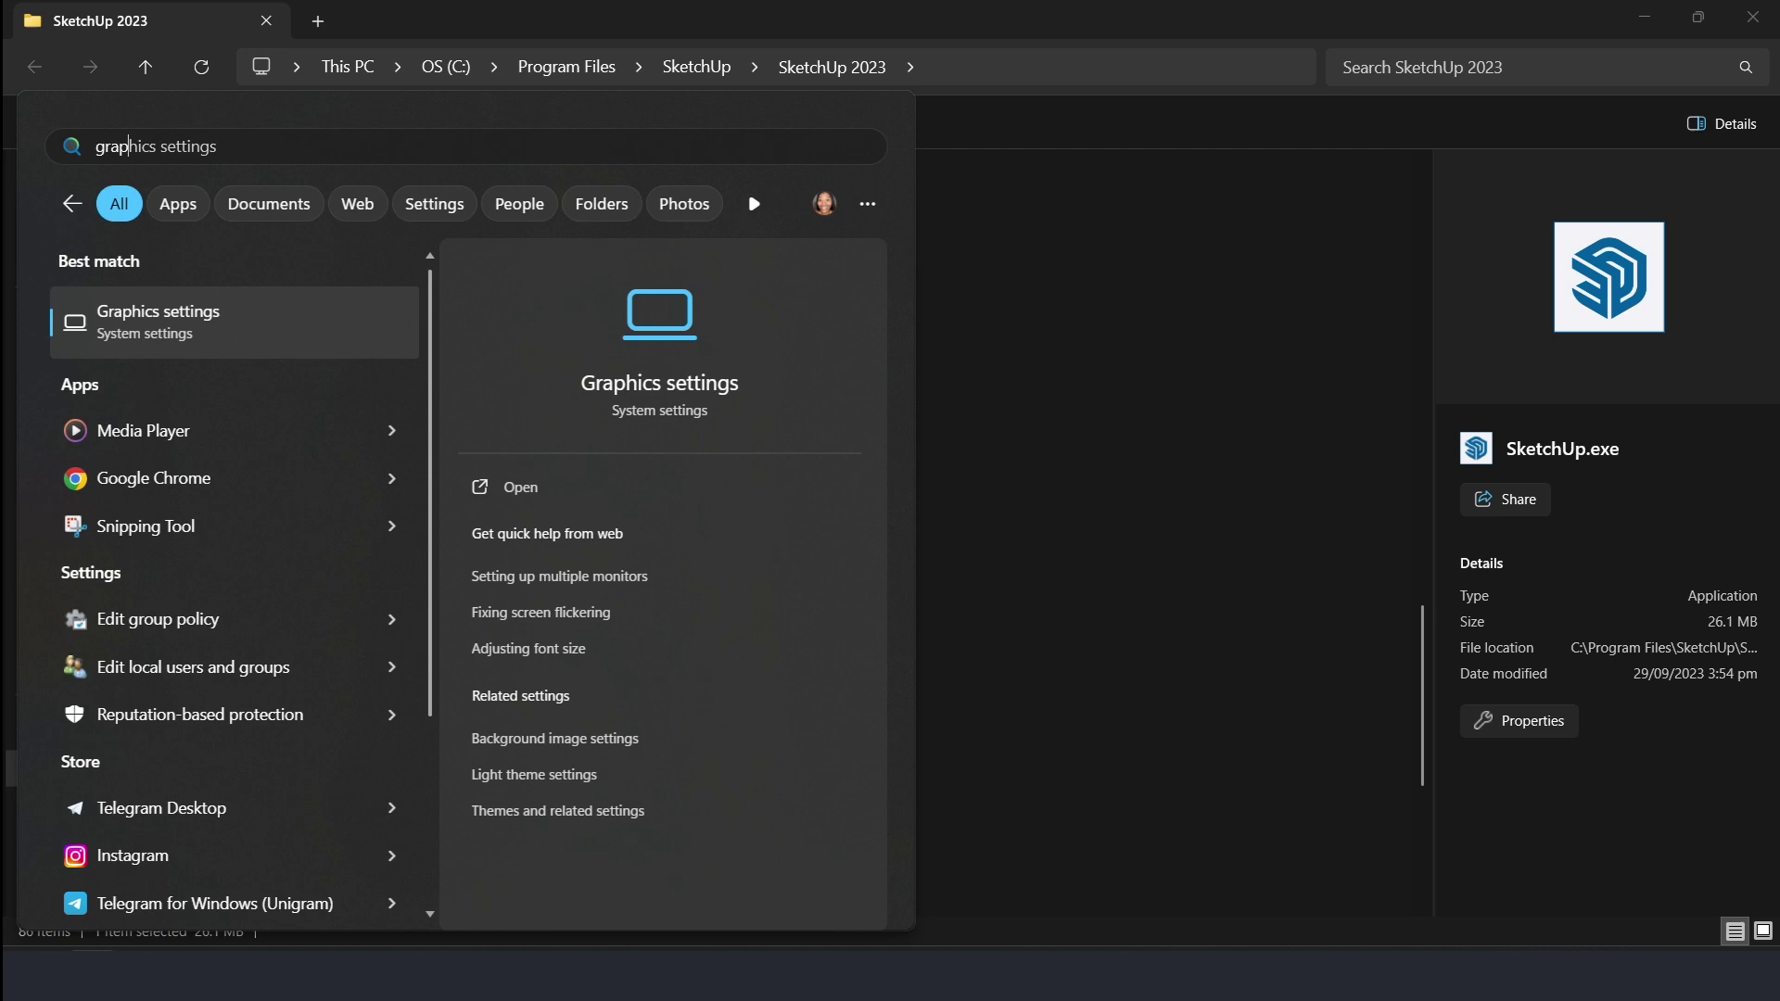
pyautogui.write(' set')
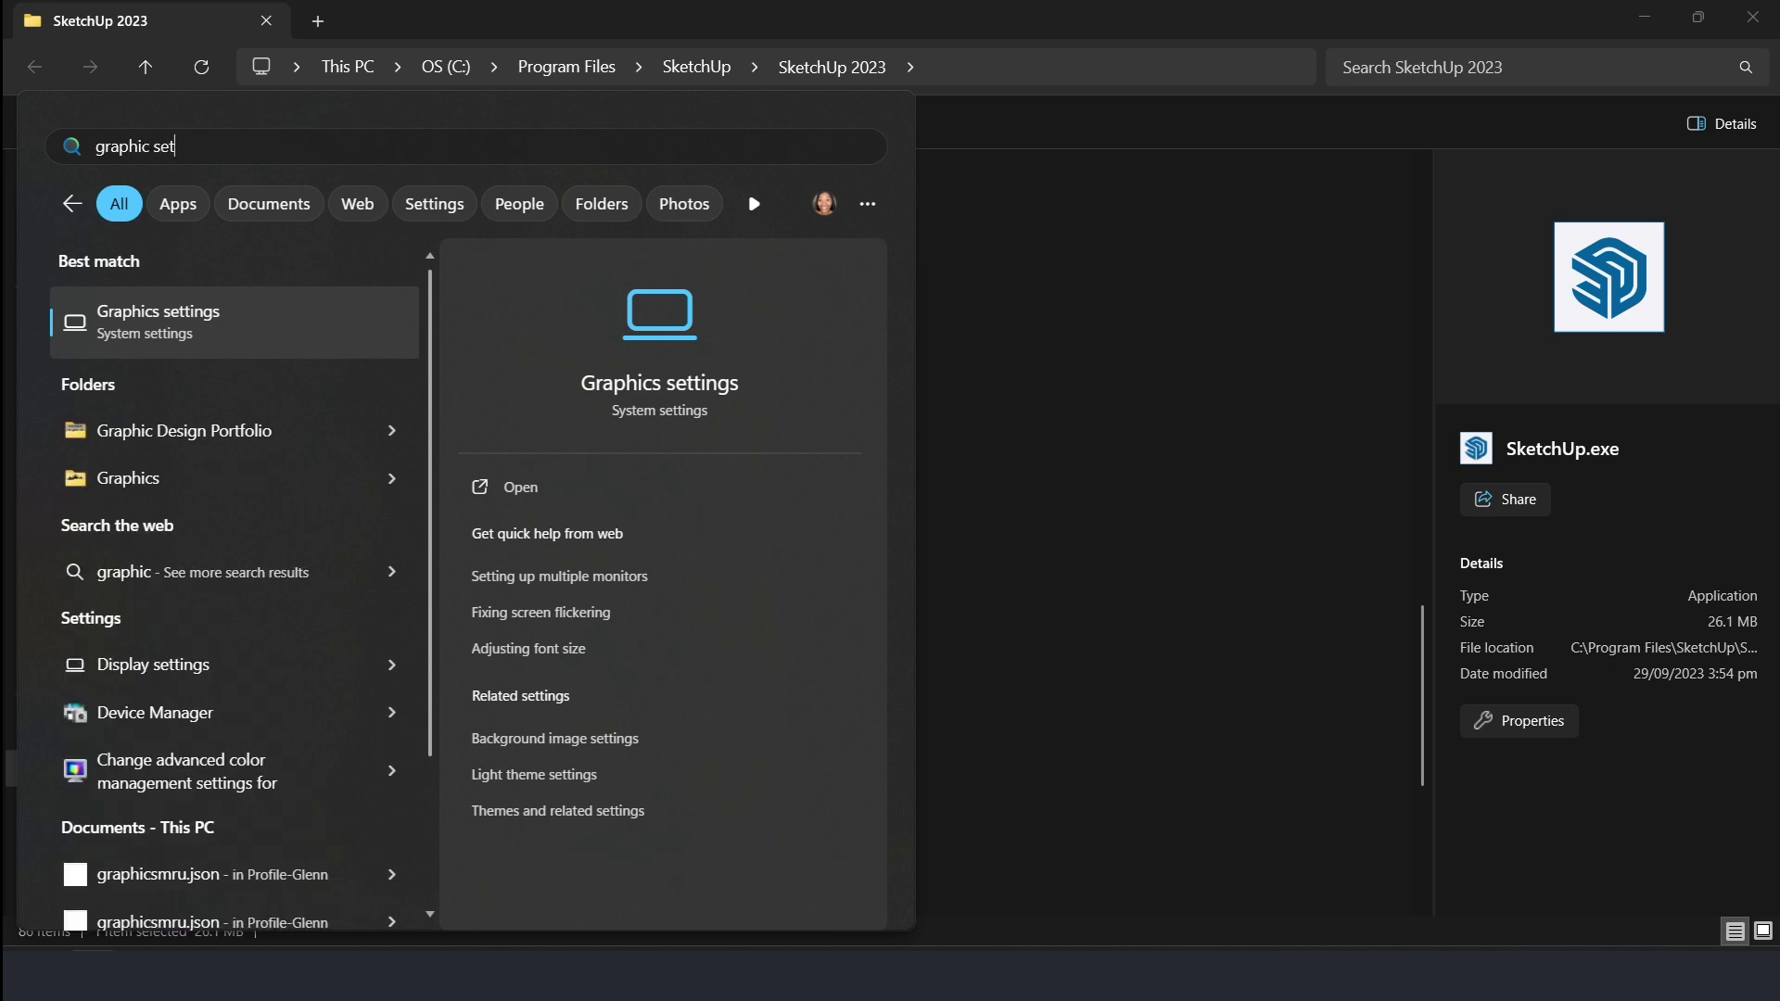
pyautogui.write('tings')
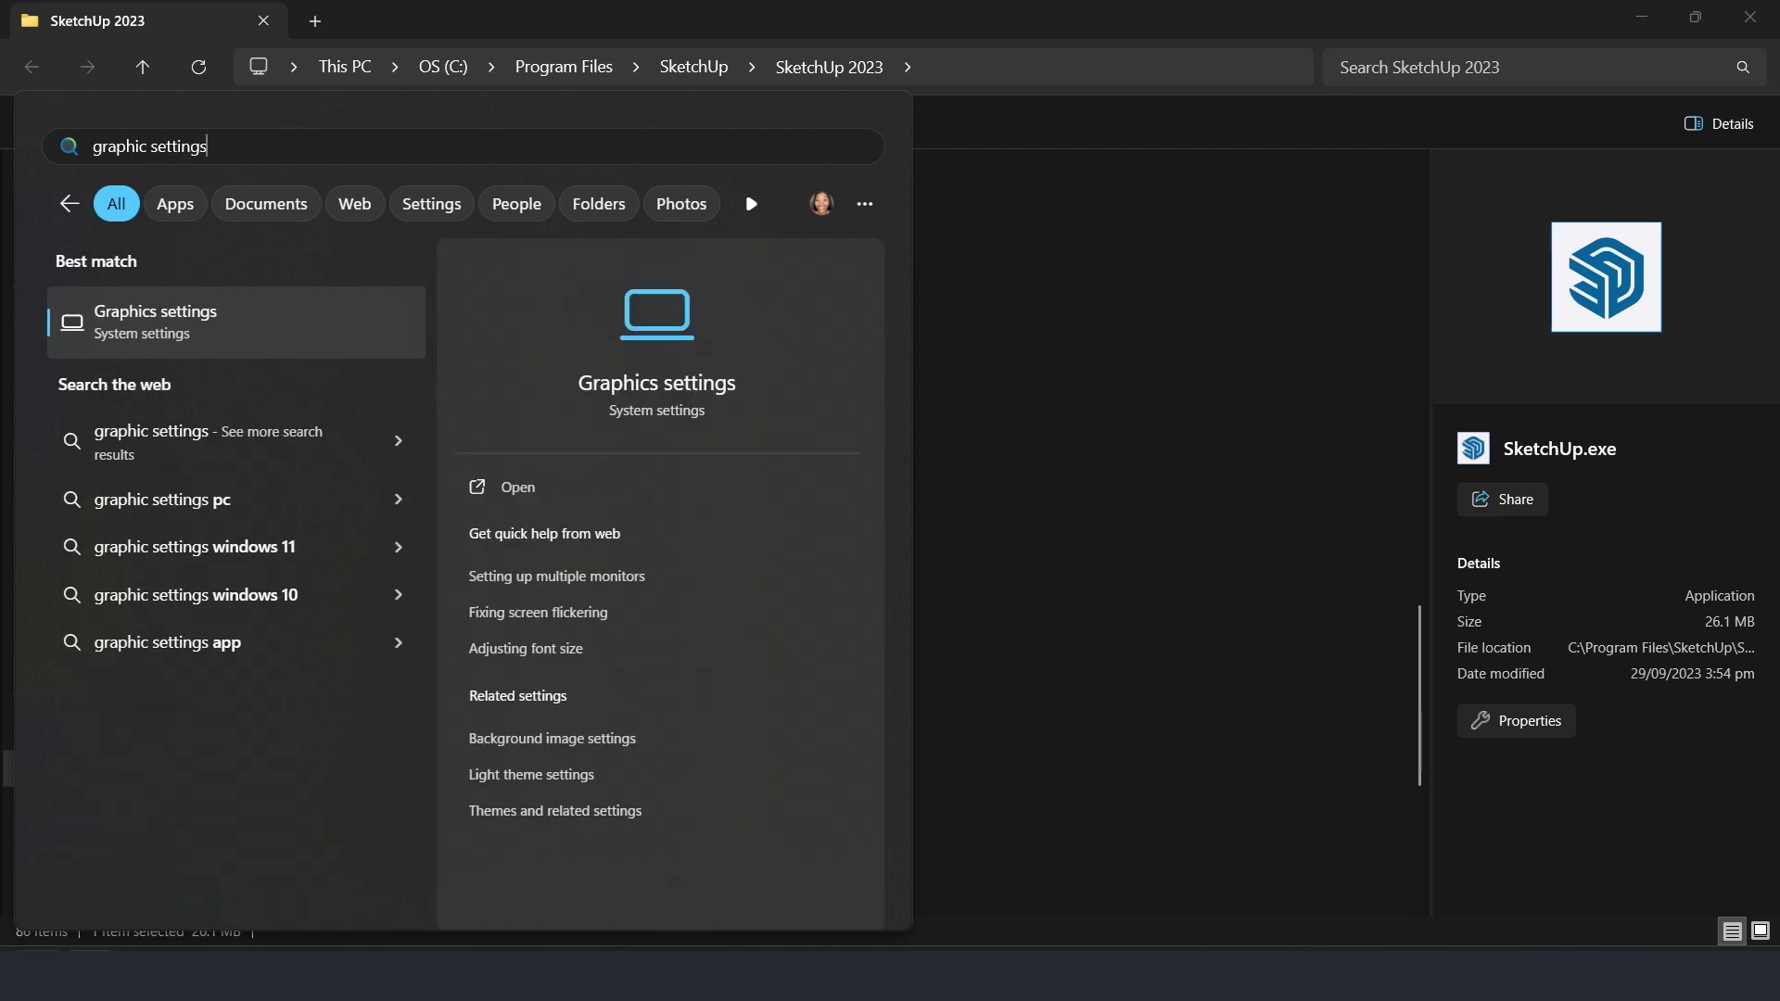
pyautogui.click(194, 315)
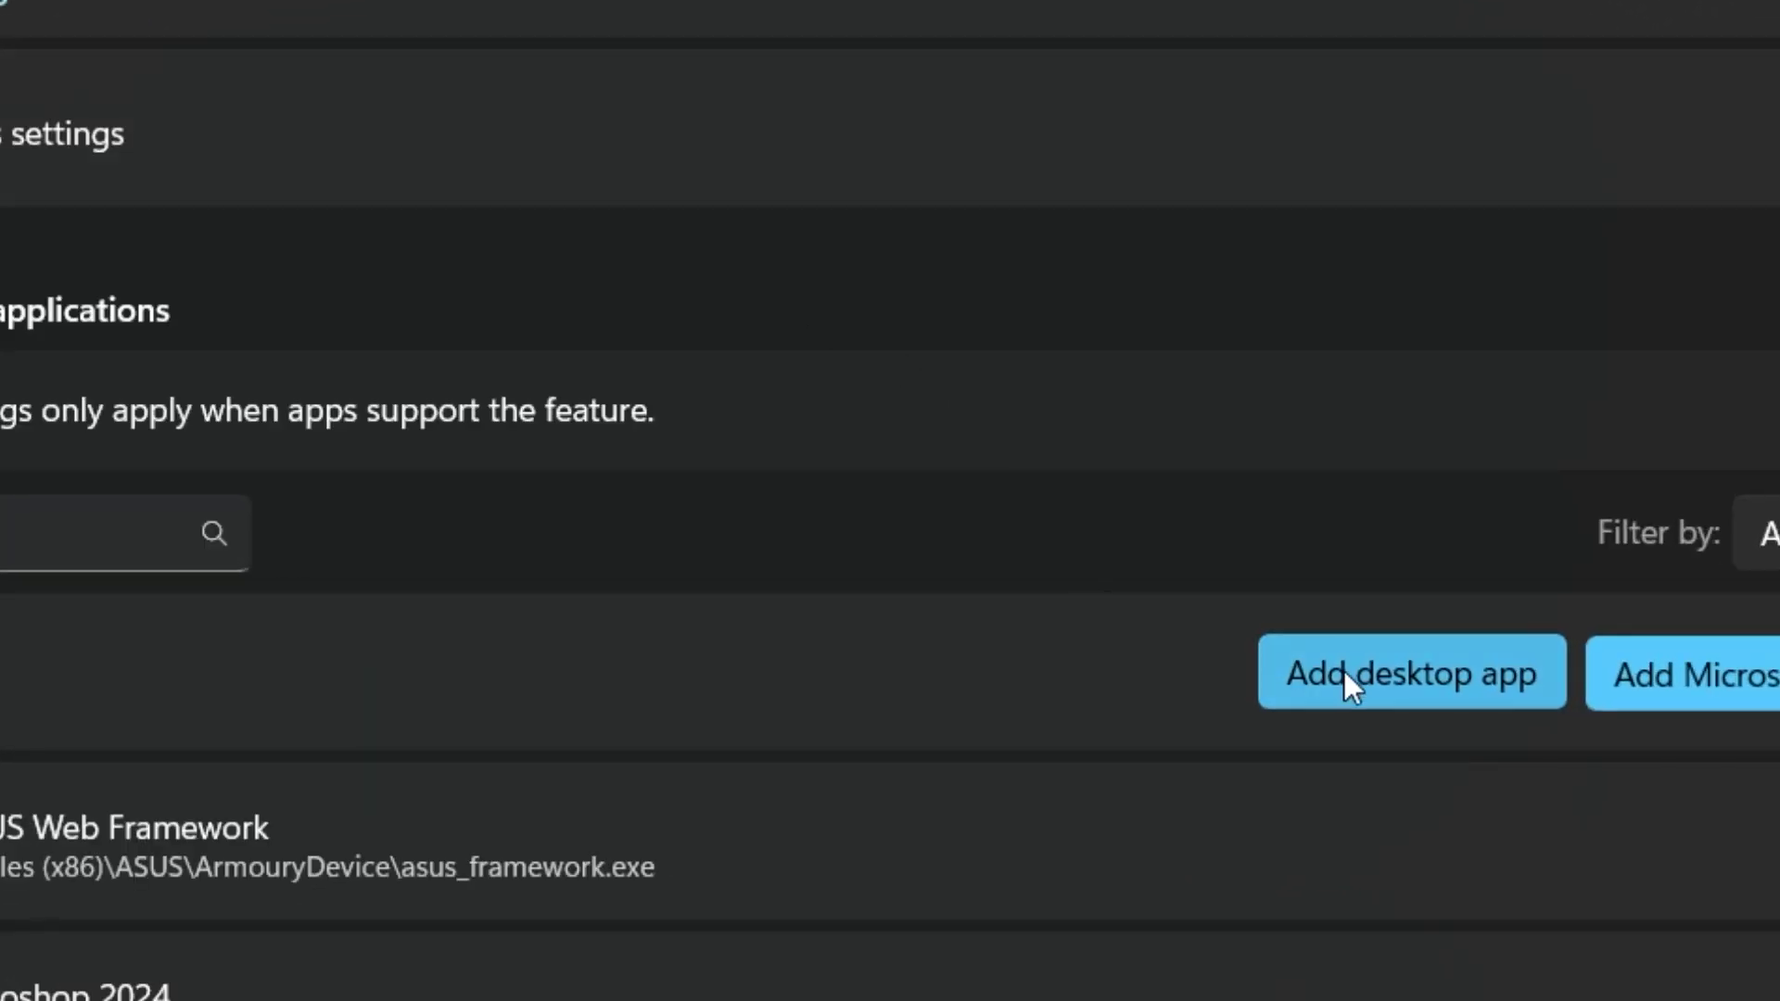
# - Start adding a desktop app and go to the copied folder path C:\Program Files\SketchUp\SketchUp 2023
pyautogui.click(1315, 646)
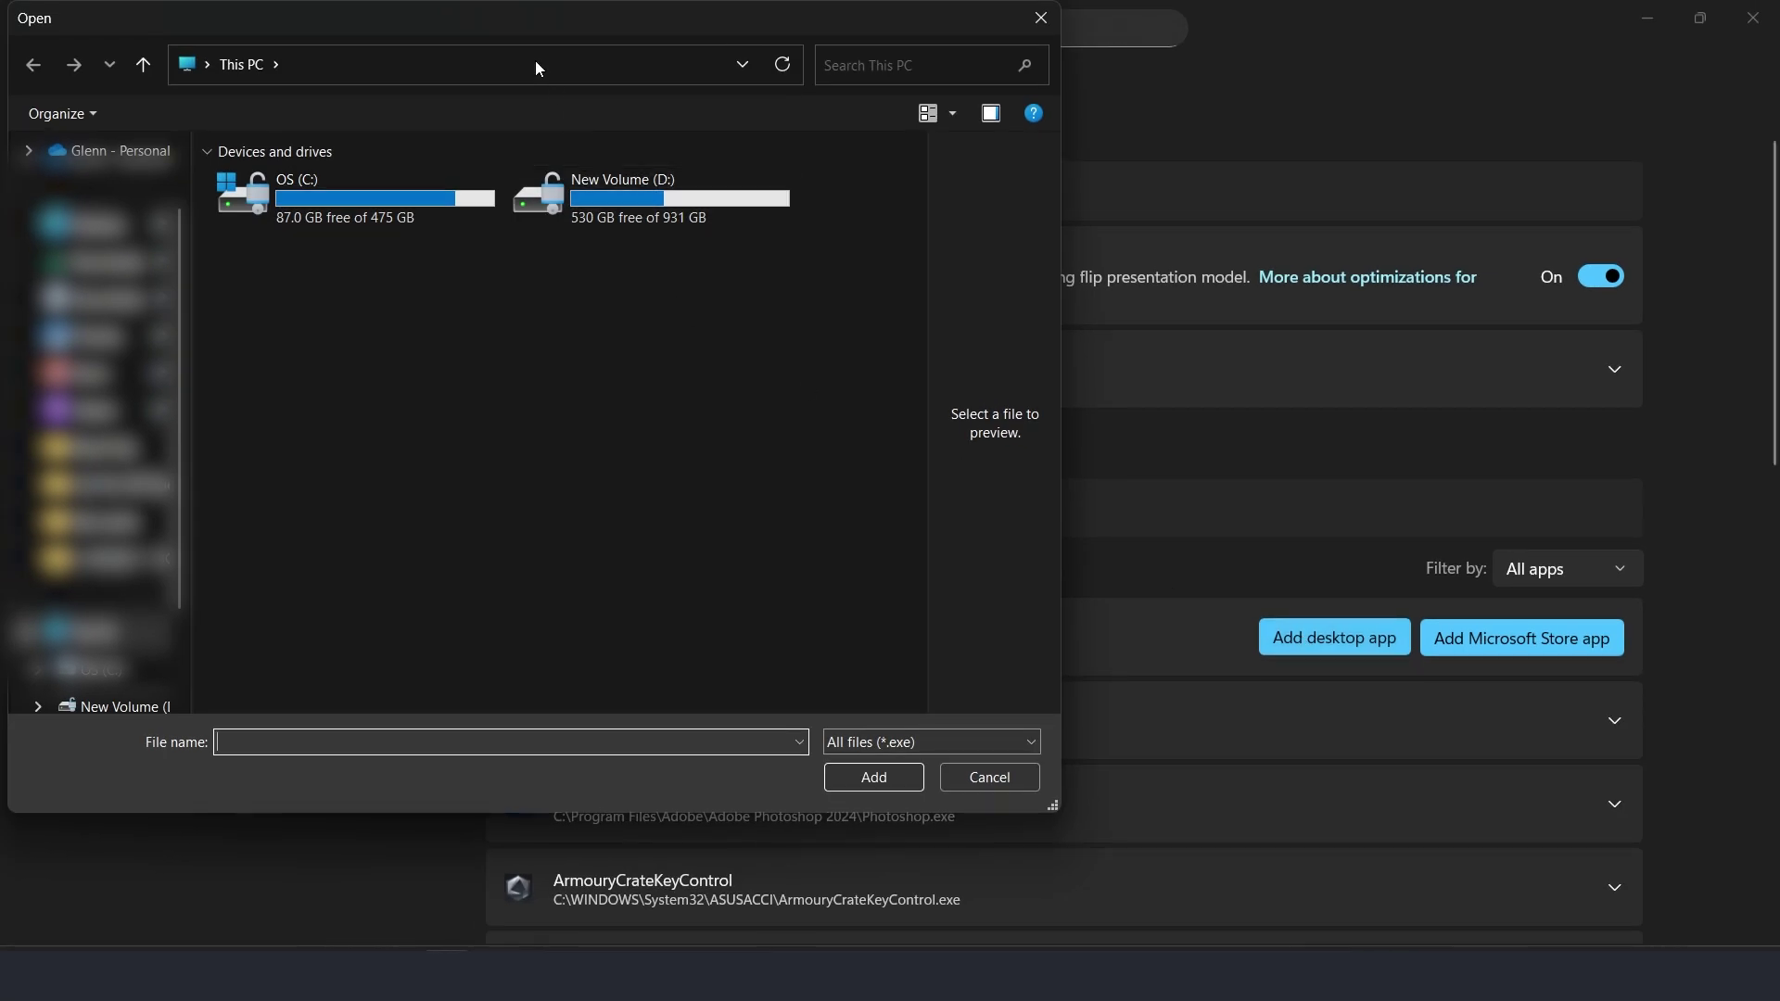
pyautogui.click(535, 61)
pyautogui.rightClick(536, 62)
pyautogui.click(603, 155)
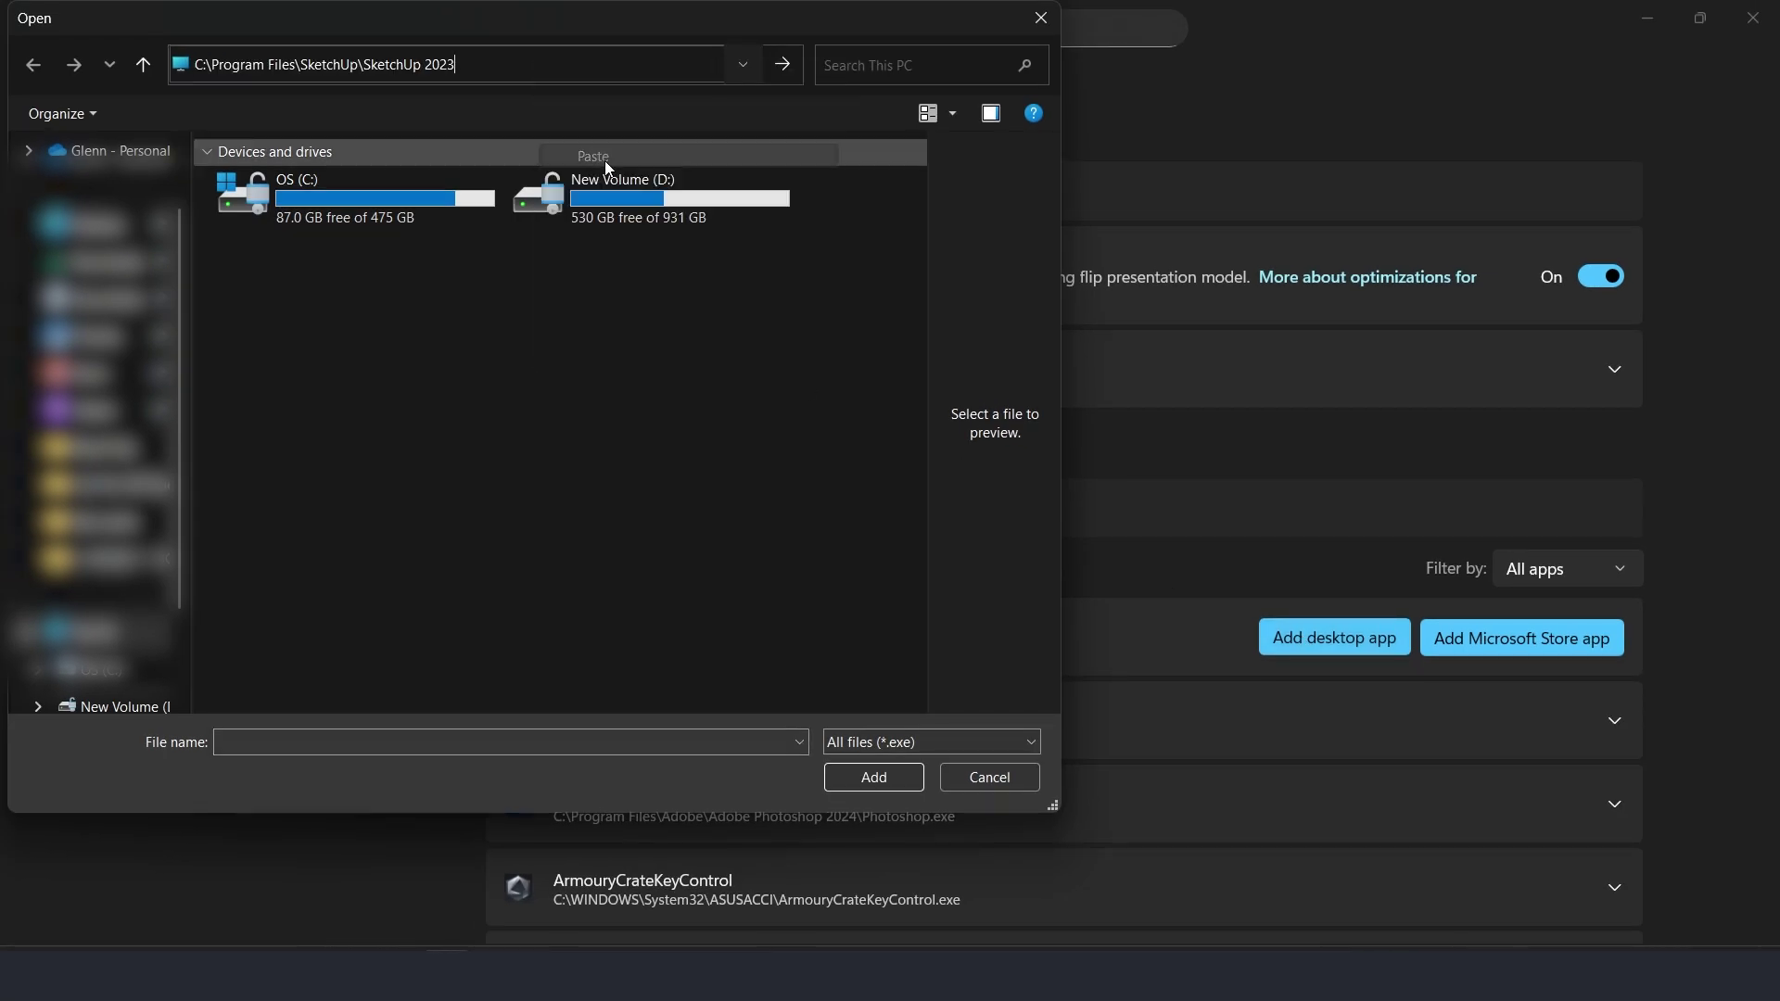
pyautogui.click(783, 64)
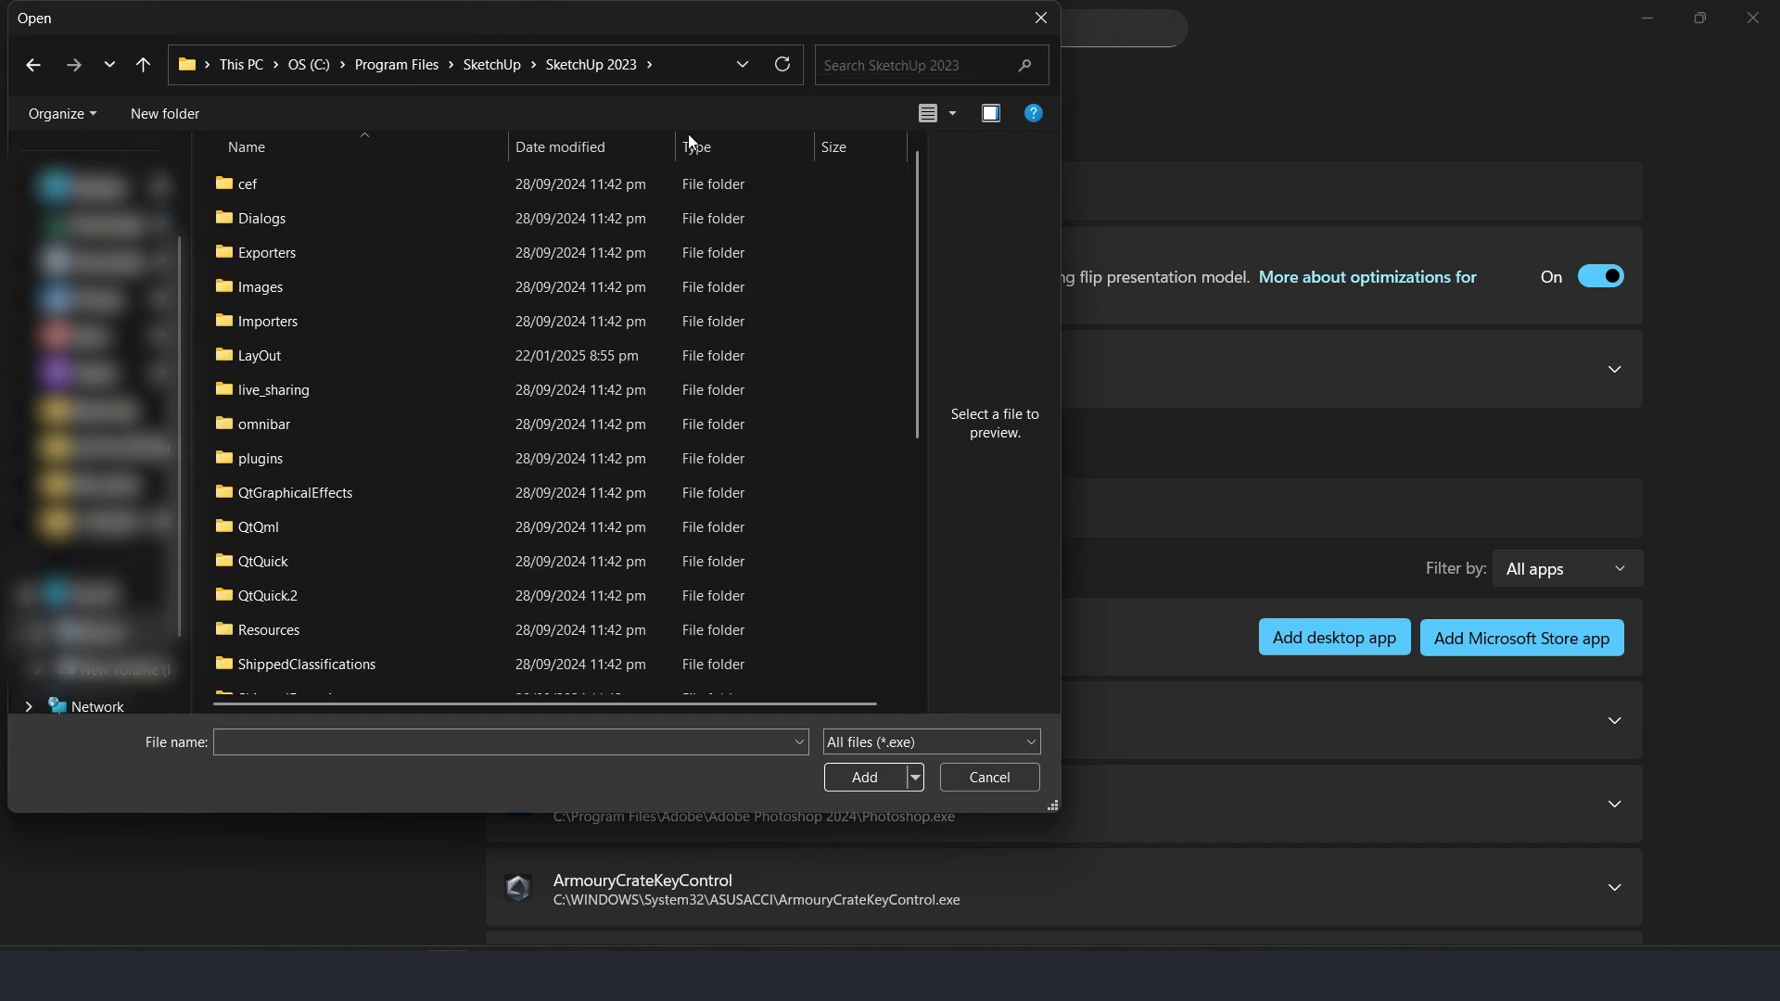
# - Select SketchUp.exe in the SketchUp 2023 folder and cancel adding it
pyautogui.scroll(-4, 627, 236)
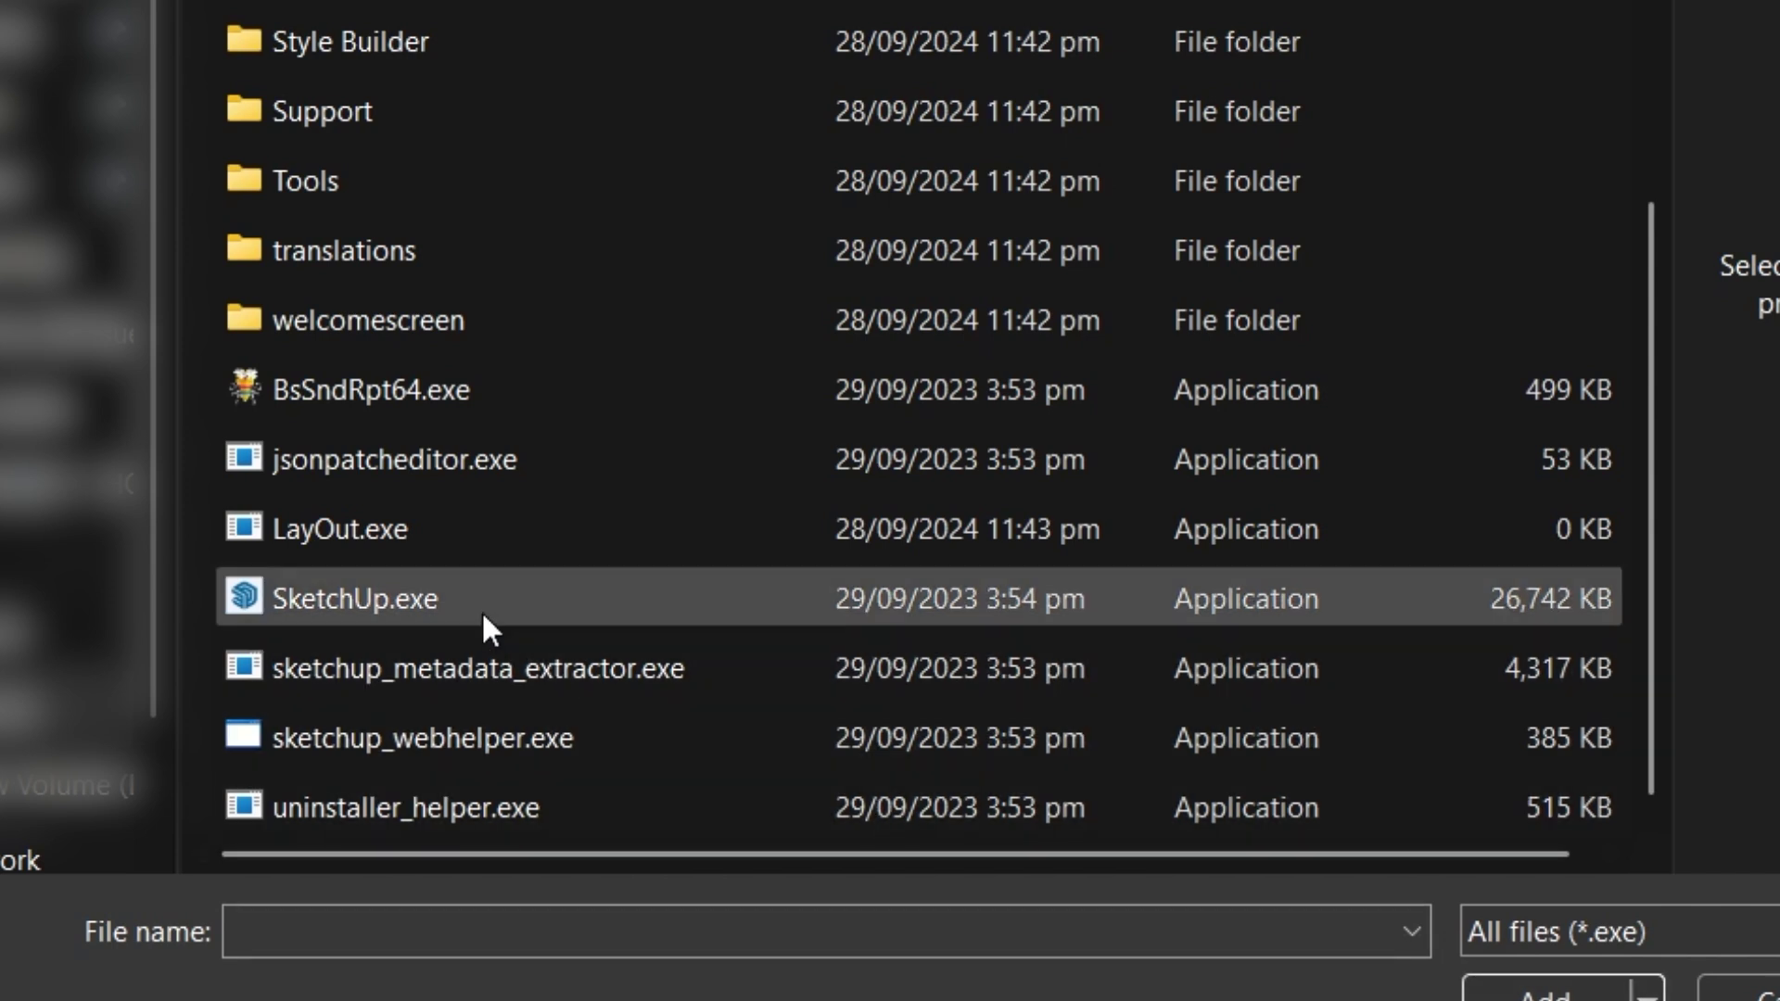
pyautogui.click(480, 610)
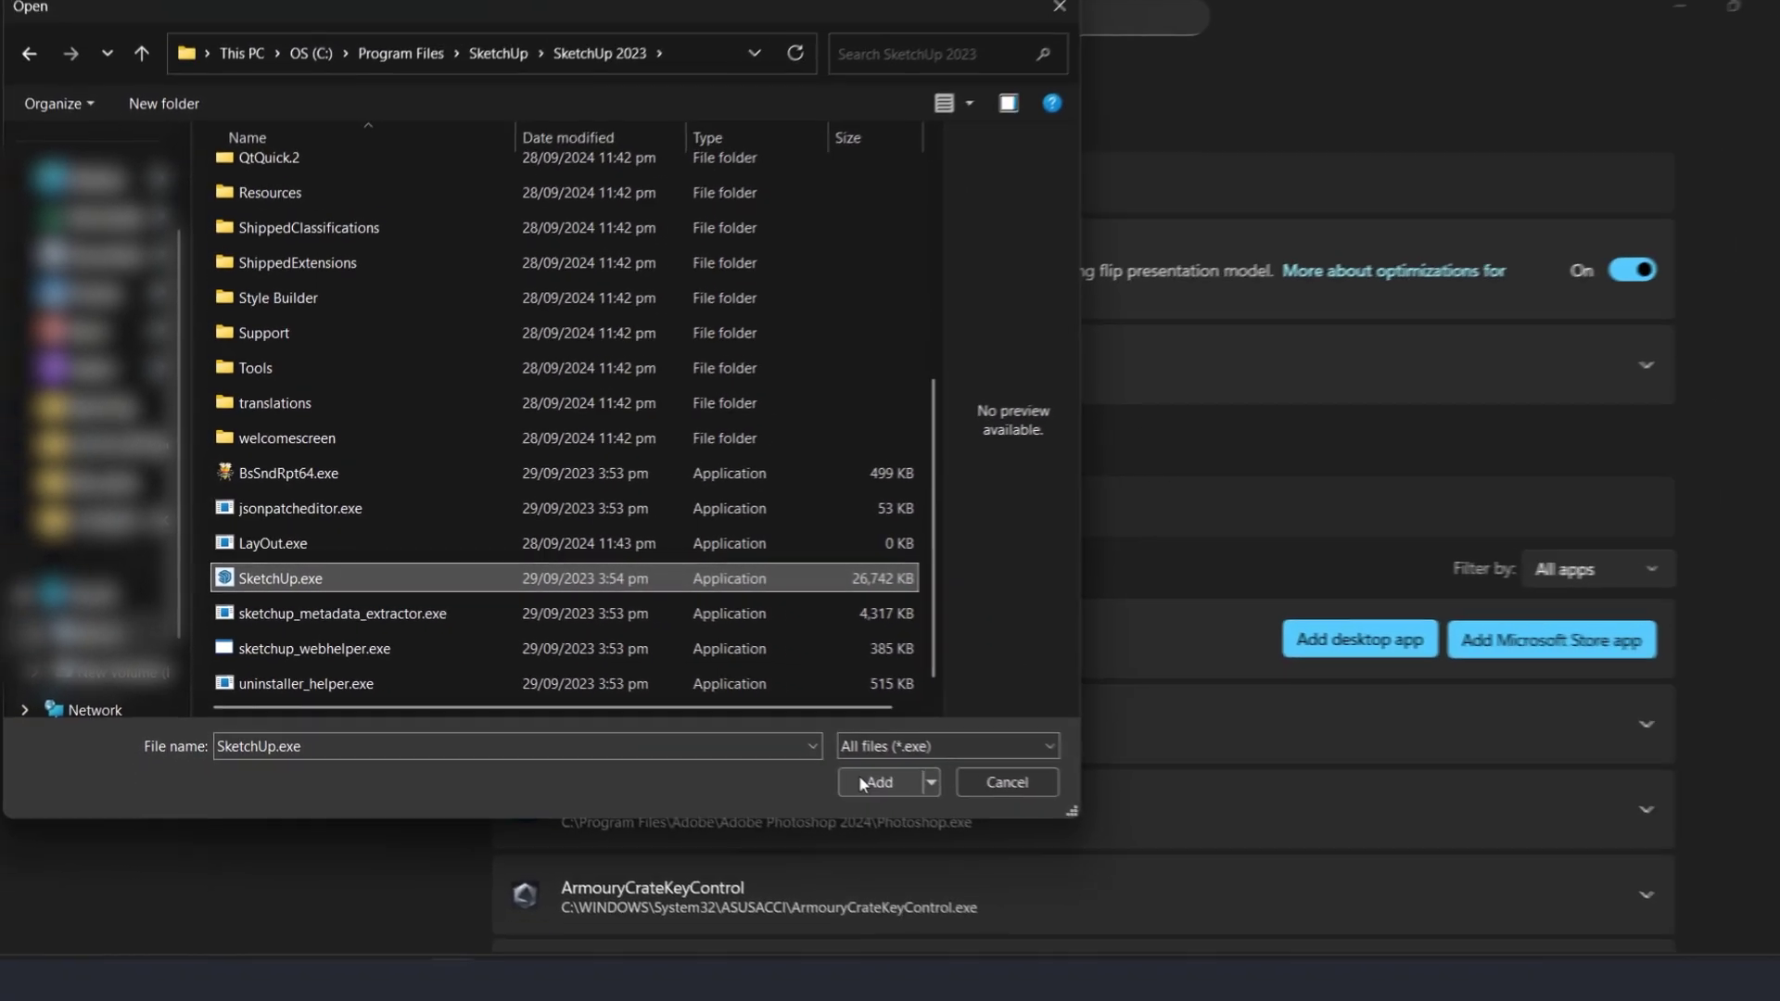
pyautogui.click(1007, 782)
# - Find SketchUp Application in the app list and set its graphics preference to High Performance (NVIDIA GeForce RTX 4050 Laptop GPU)
pyautogui.scroll(-5, 1543, 709)
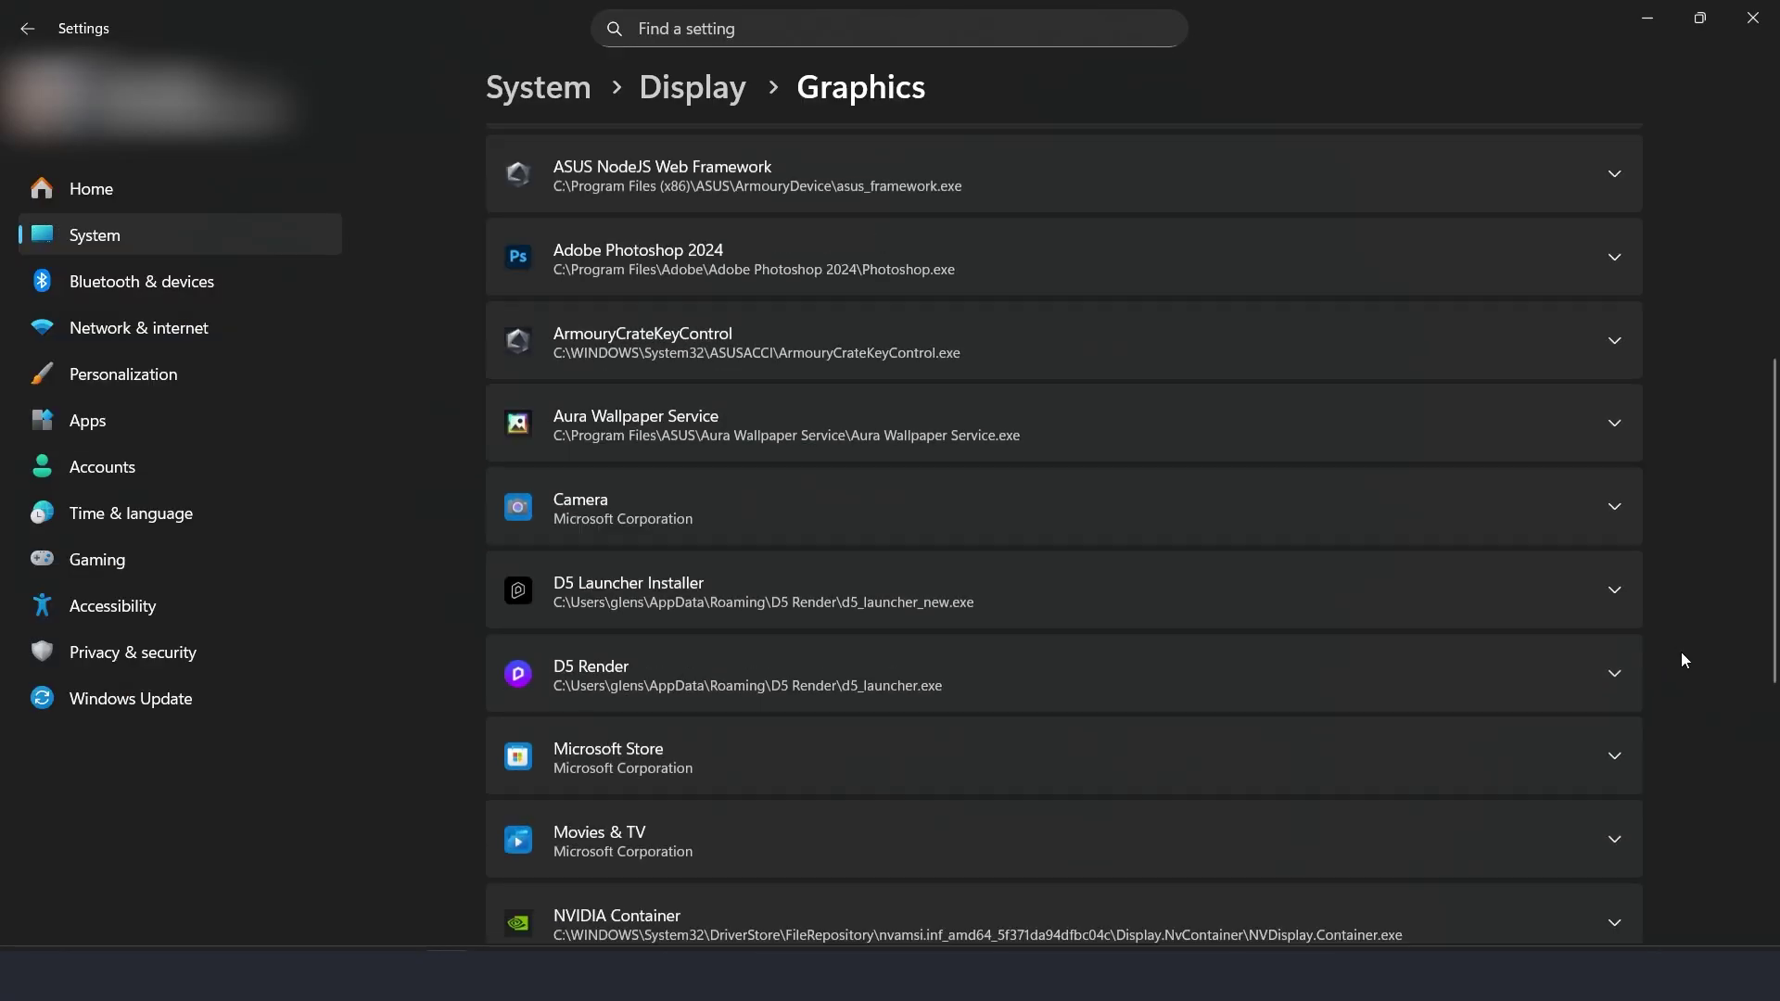
pyautogui.scroll(-4, 1684, 657)
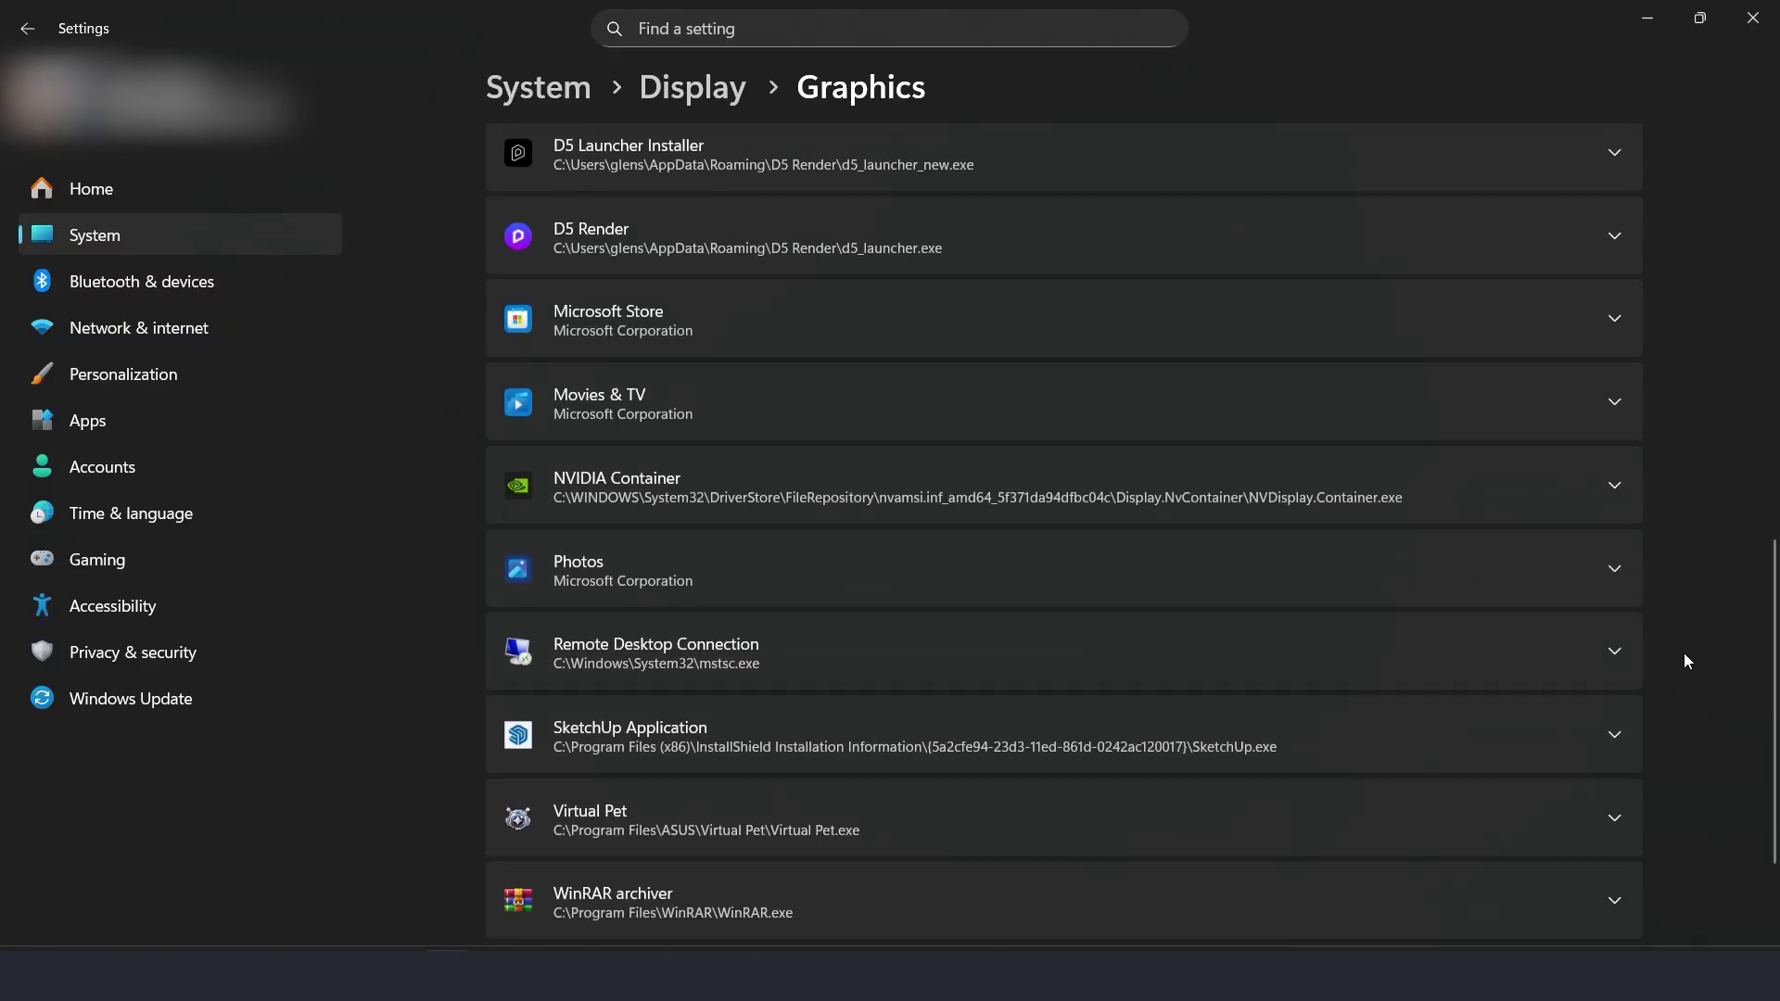
pyautogui.scroll(10, 1673, 640)
pyautogui.scroll(-10, 1679, 639)
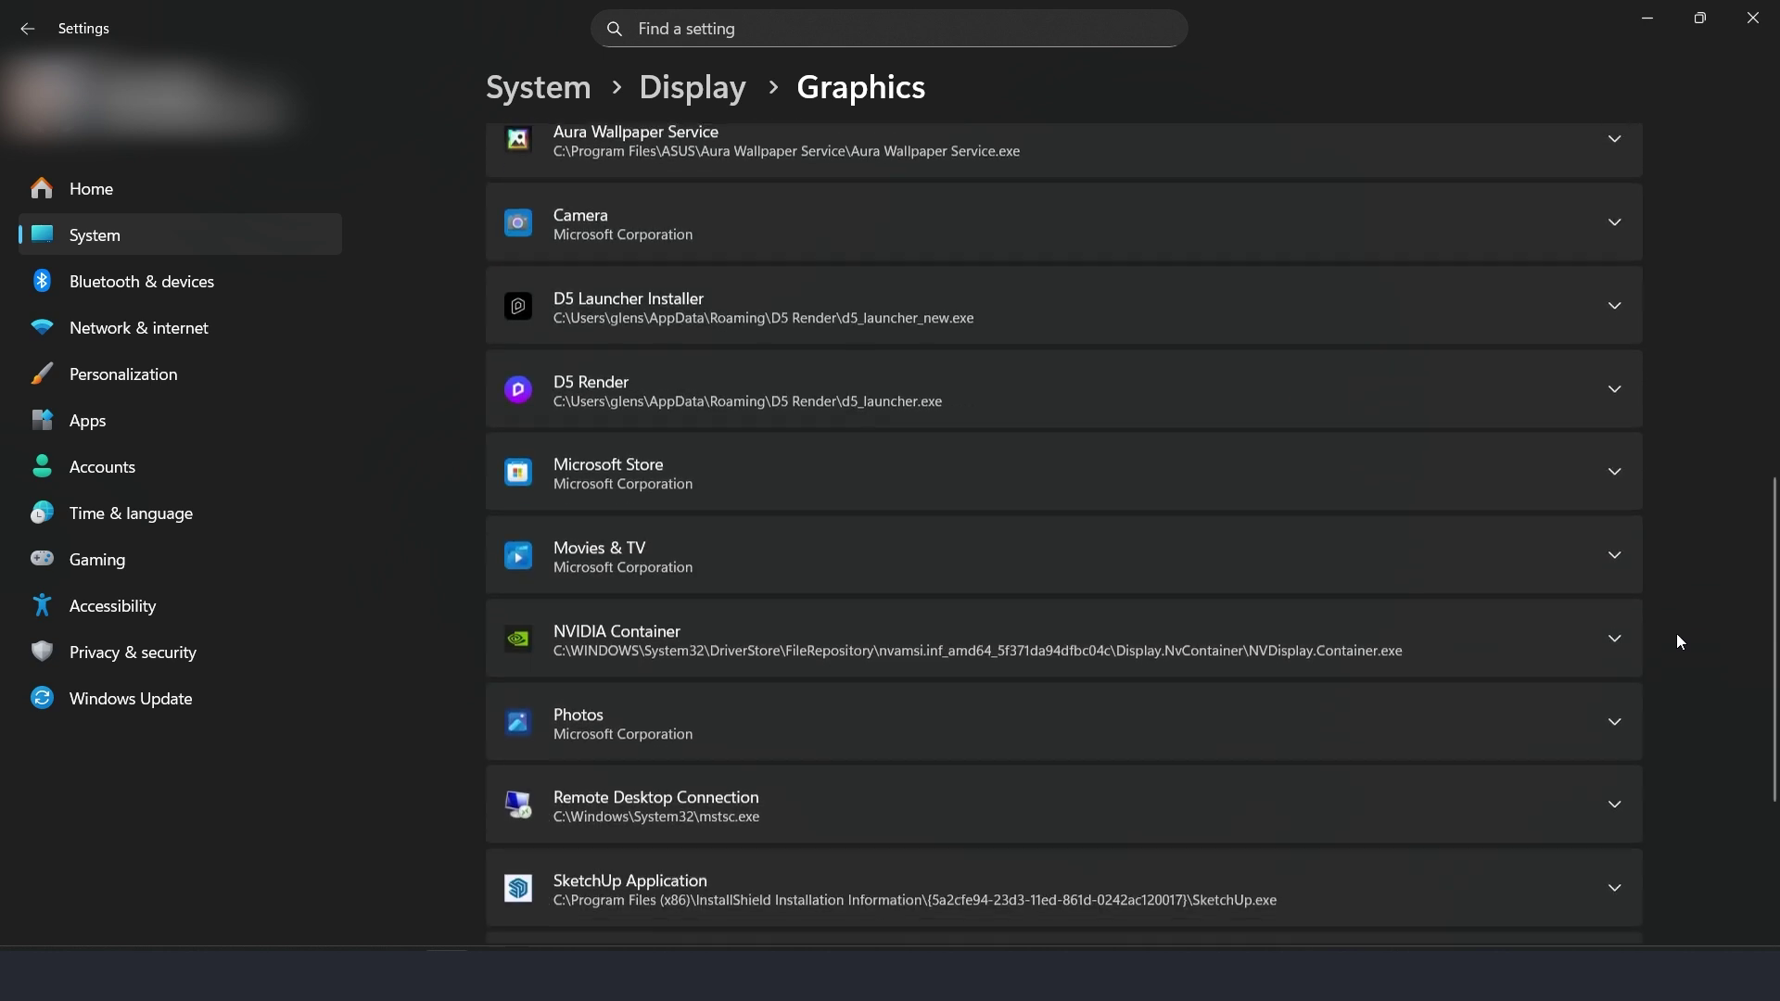
pyautogui.scroll(-2, 1677, 633)
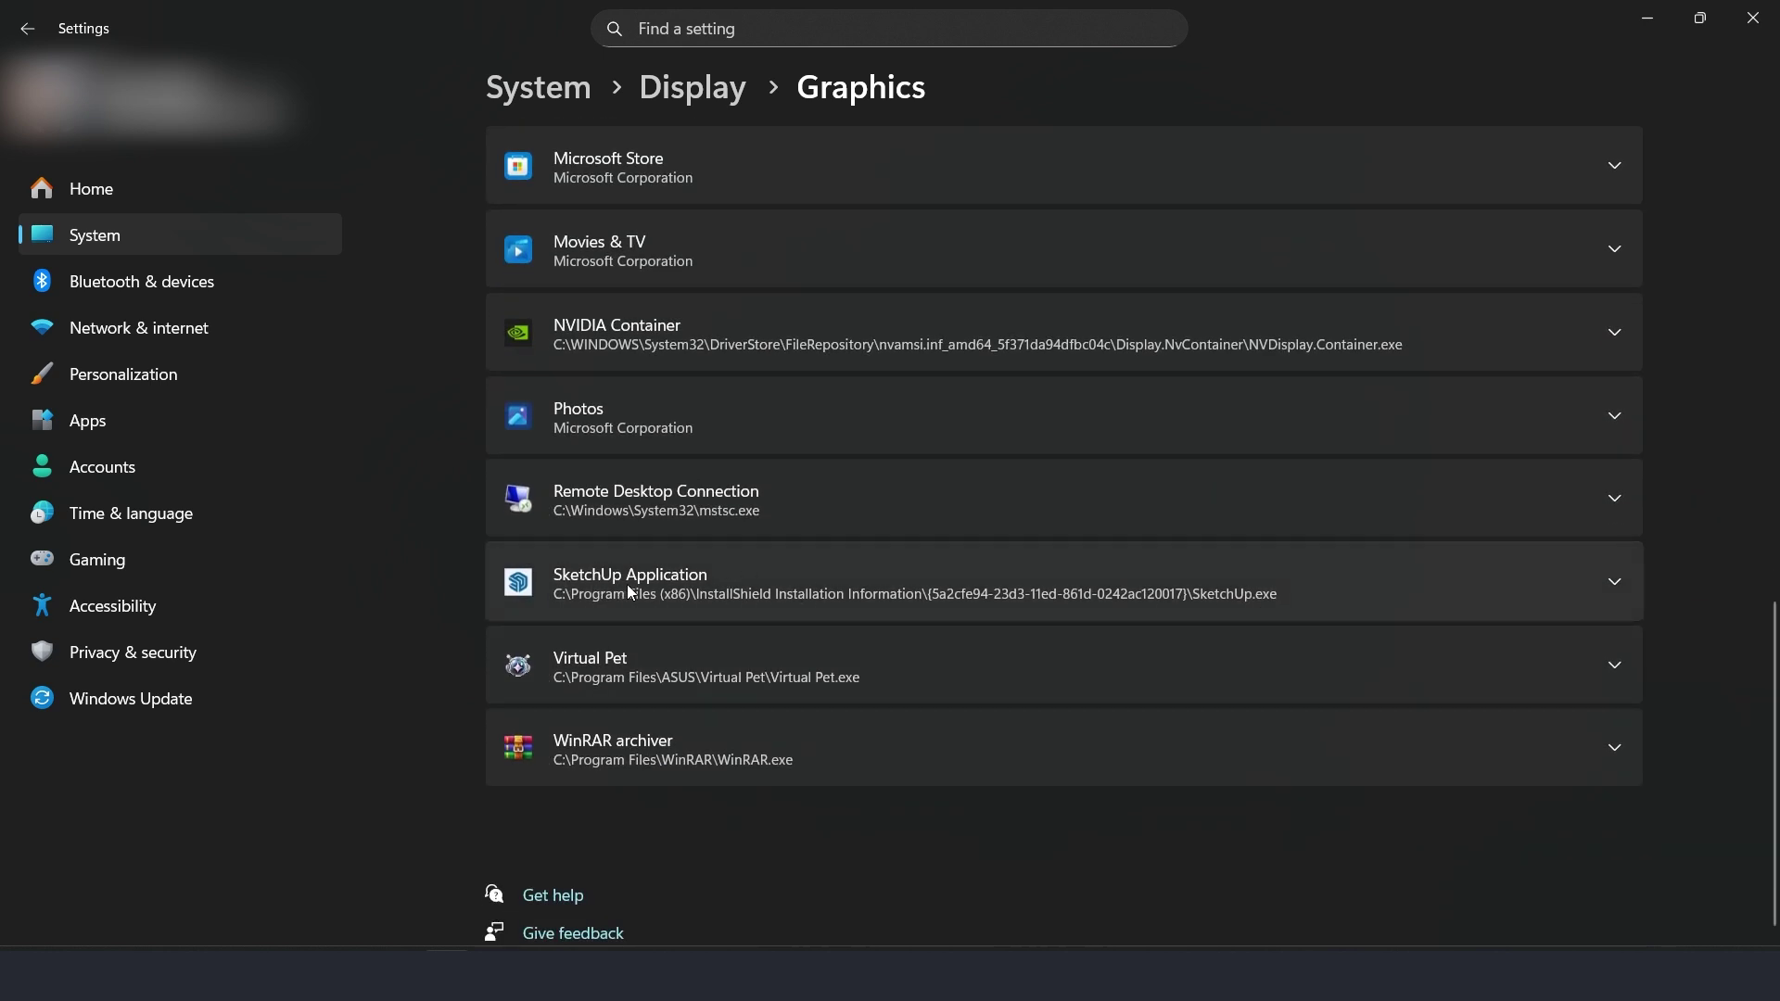
pyautogui.click(1615, 576)
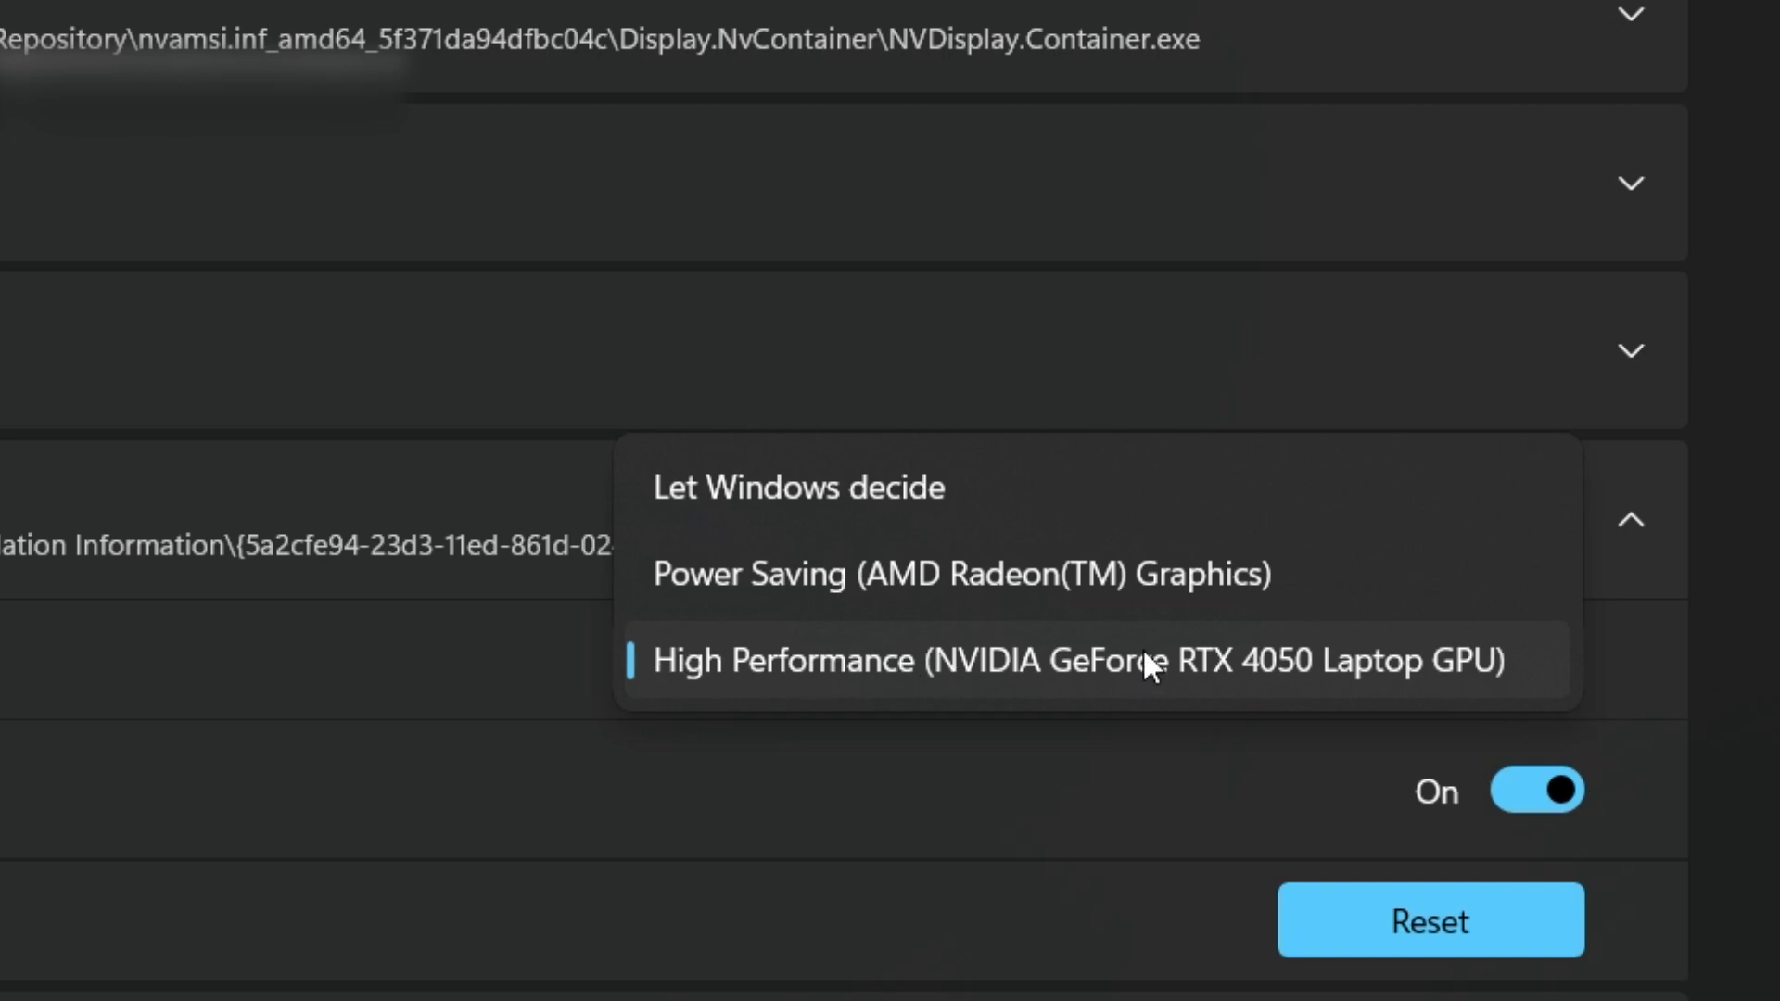
pyautogui.click(1656, 765)
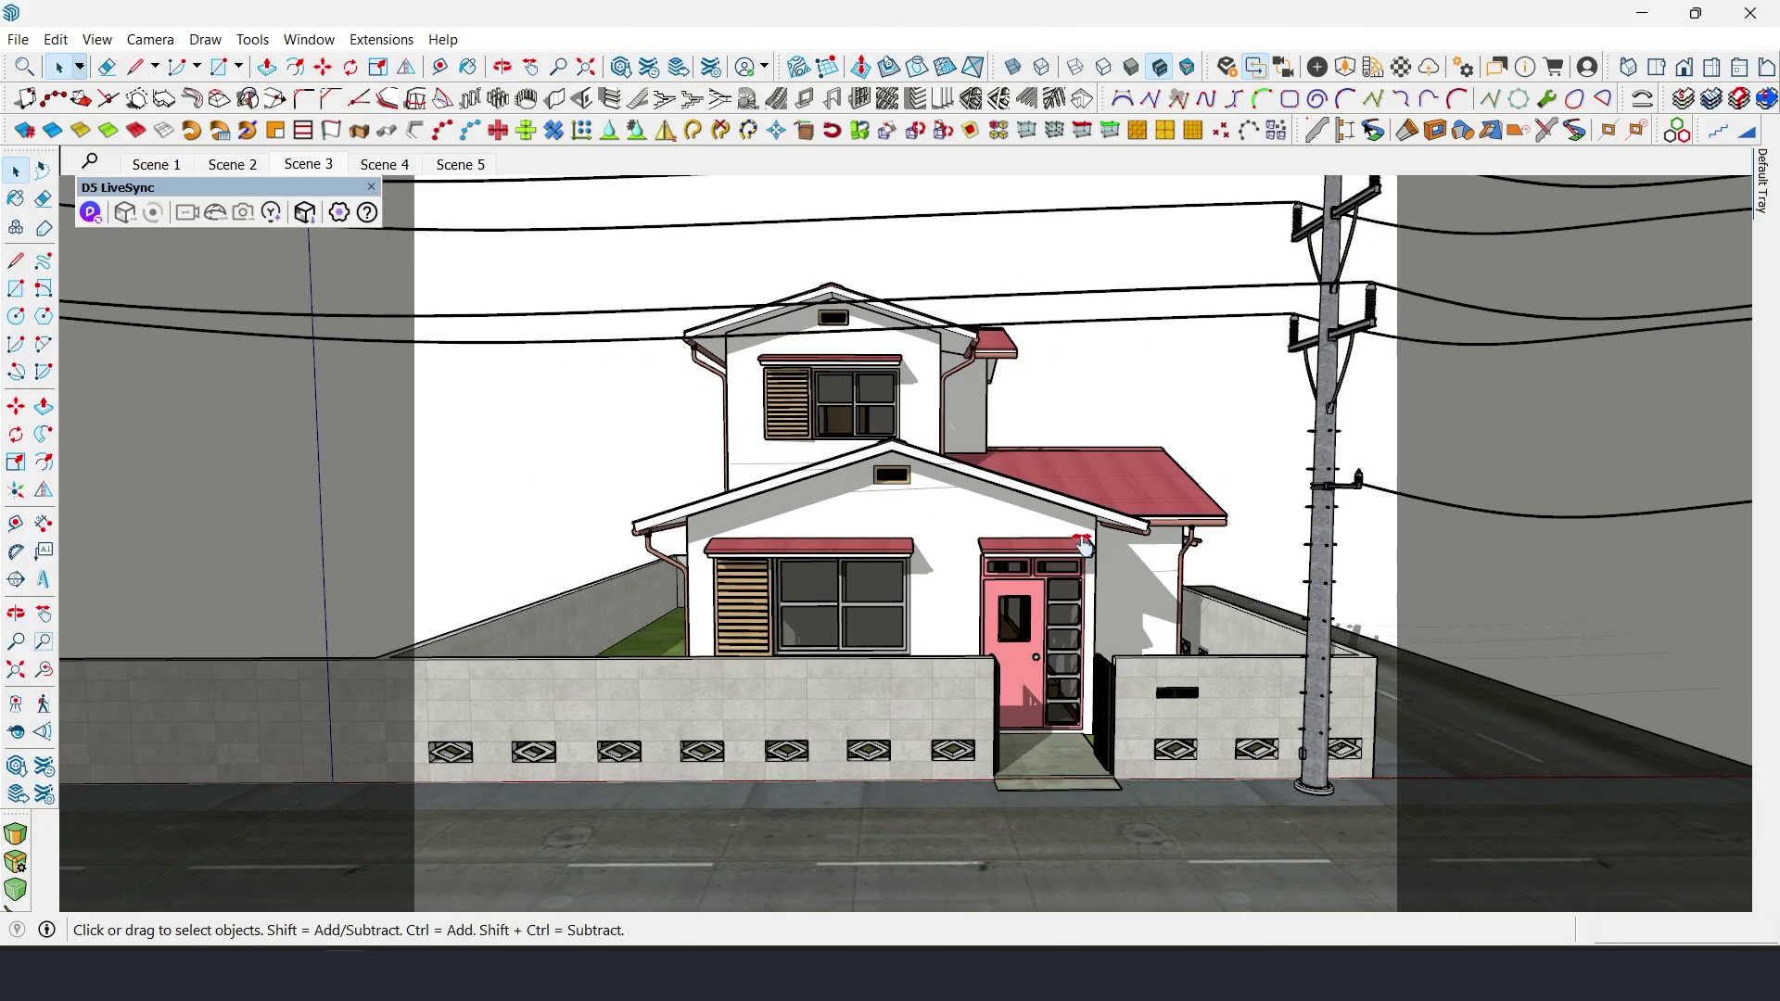
pyautogui.moveTo(1083, 547); pyautogui.dragTo(1058, 587, button='middle')
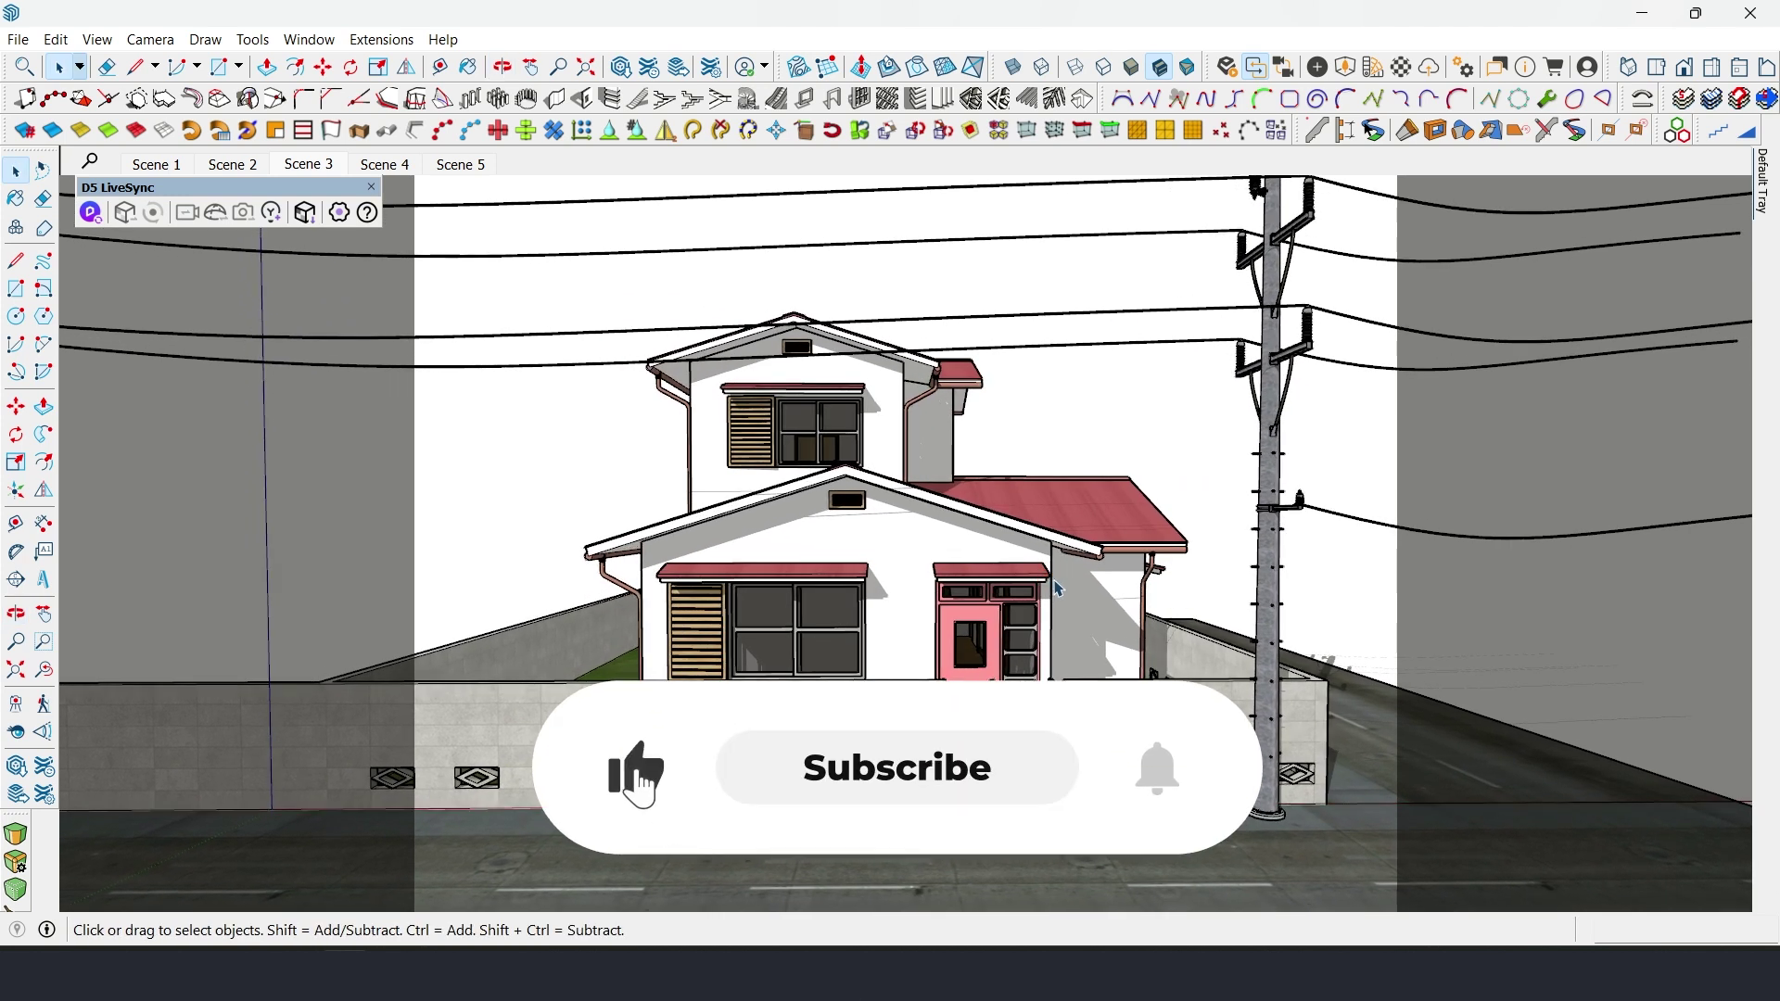